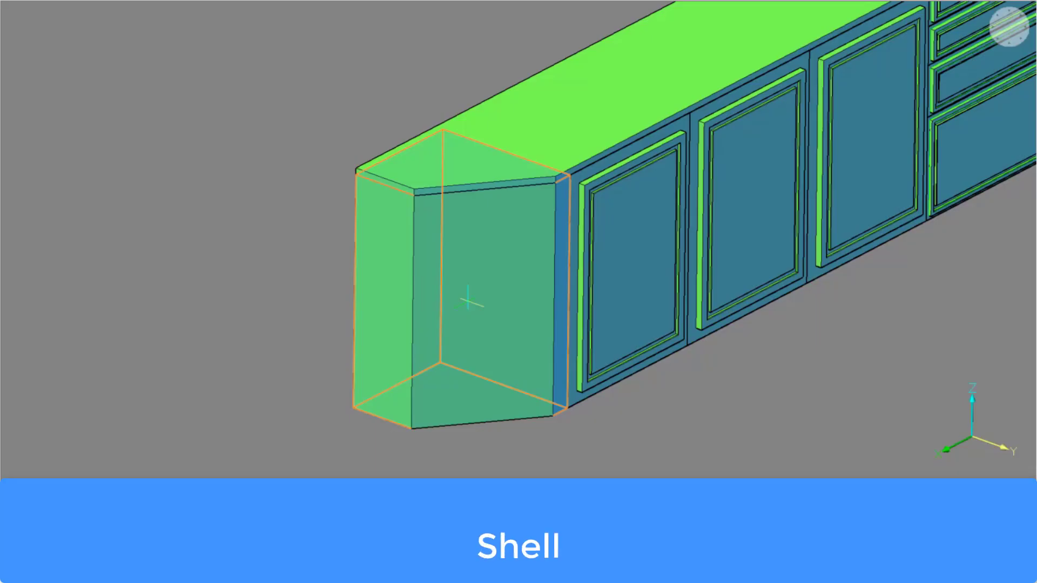
click(468, 299)
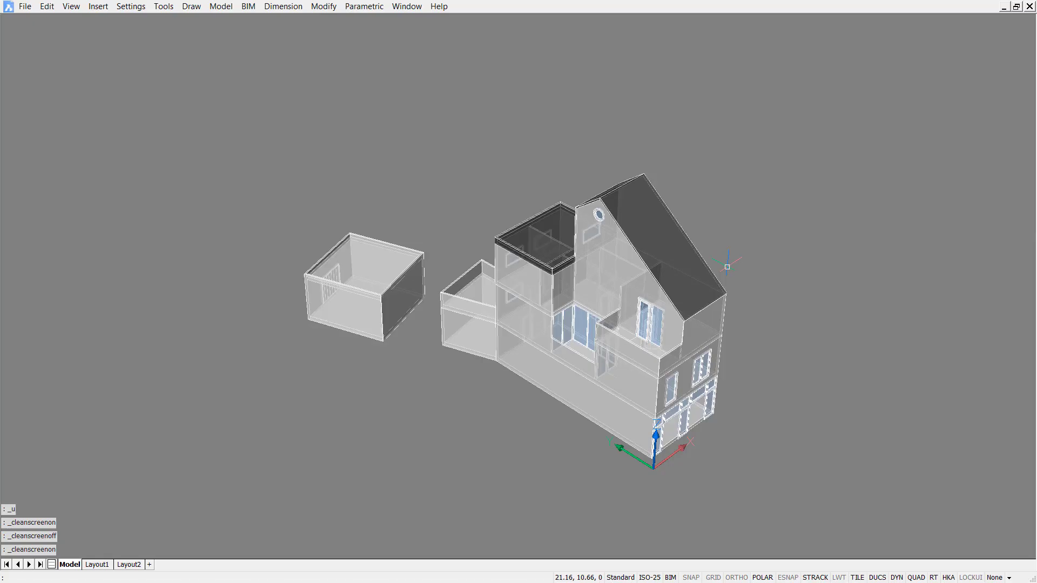
shift+middle_drag(727, 266, 967, 243)
shift+middle_drag(459, 276, 297, 278)
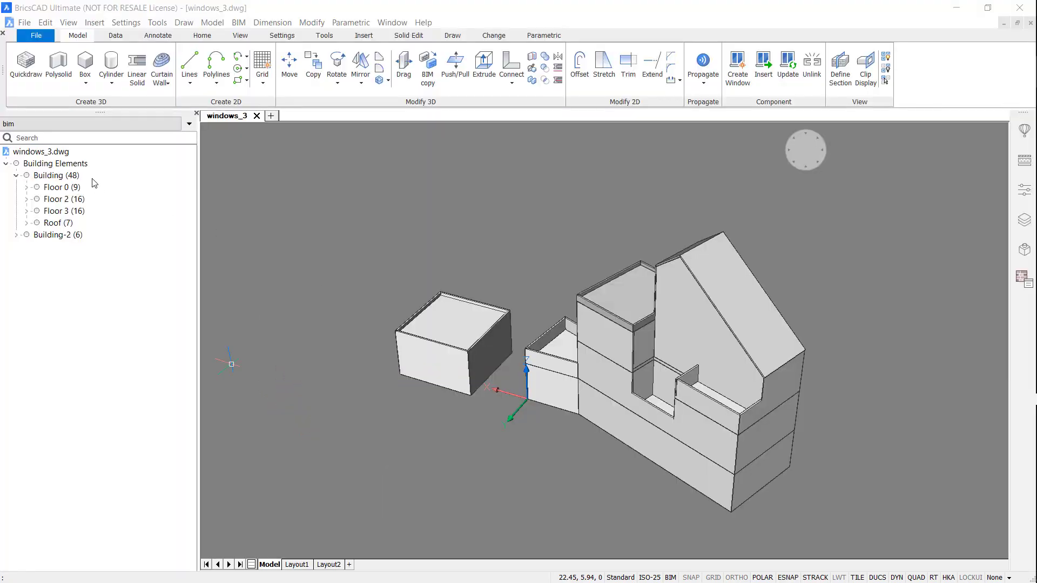
Step: Isolate Floor 0 of the building and view its narrow end facade straight on
right_click(73, 189)
click(102, 226)
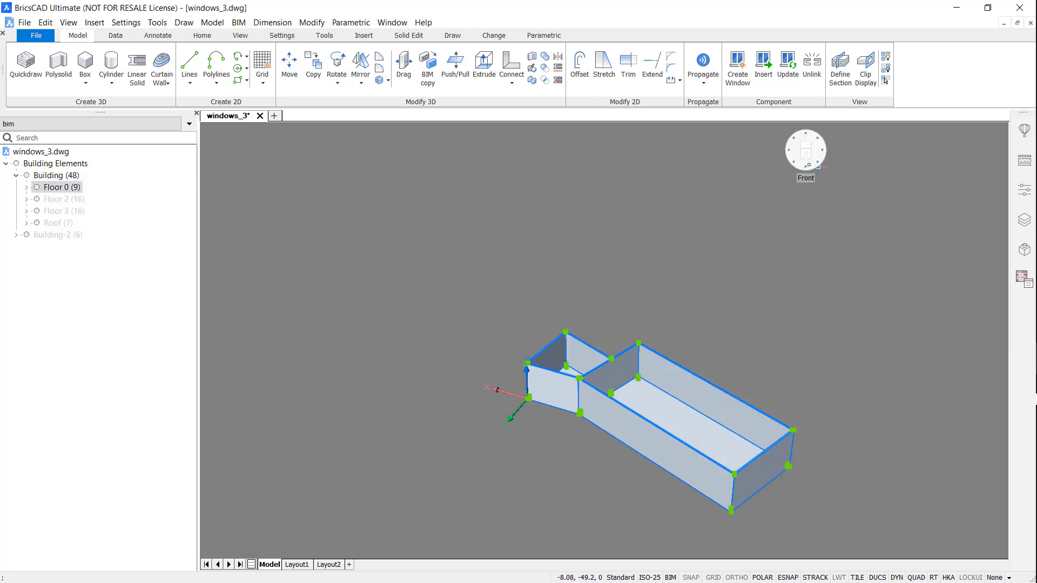
click(823, 166)
key(Escape)
key(Escape)
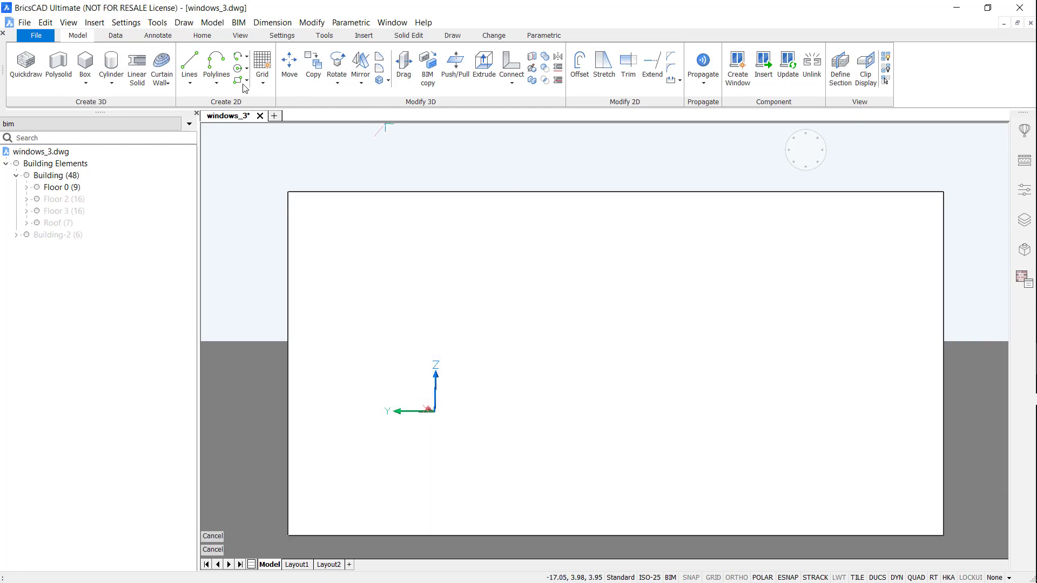
Step: Draw a full-height rectangle 0.95 wide on the facade, starting at its lower-left corner
click(239, 80)
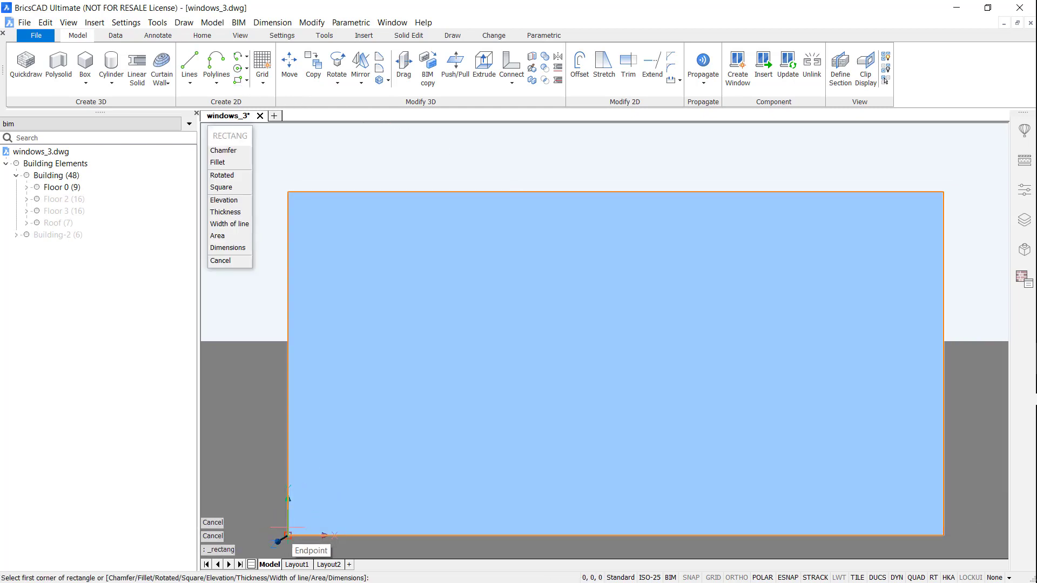
click(287, 535)
text(0.9)
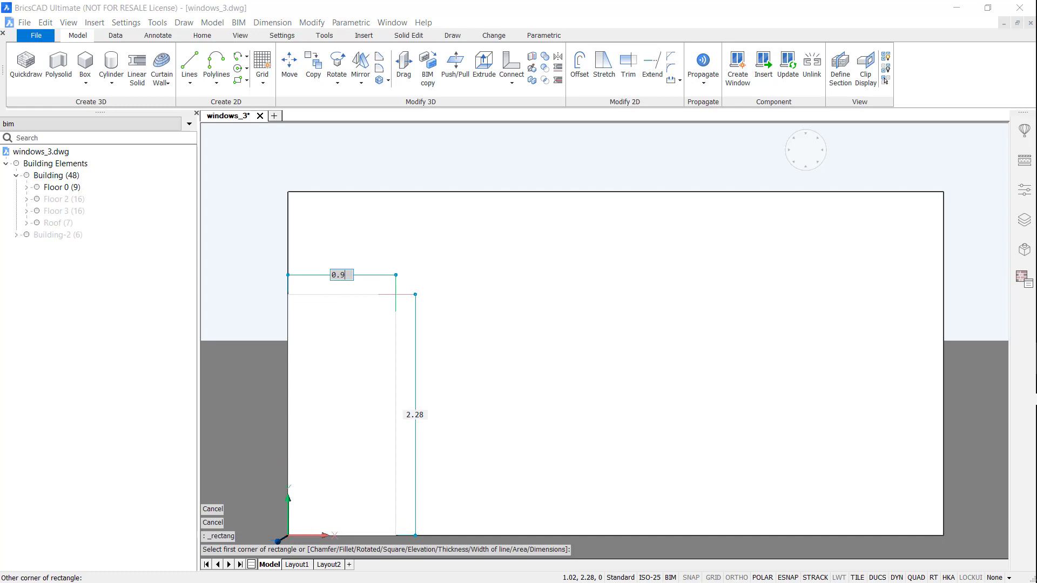
text(5)
key(Tab)
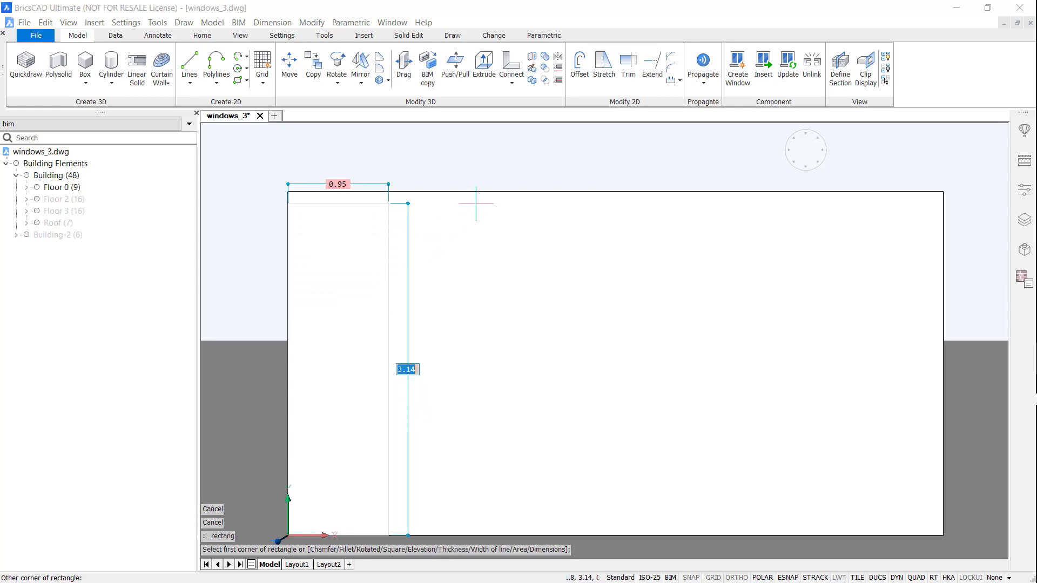
click(486, 190)
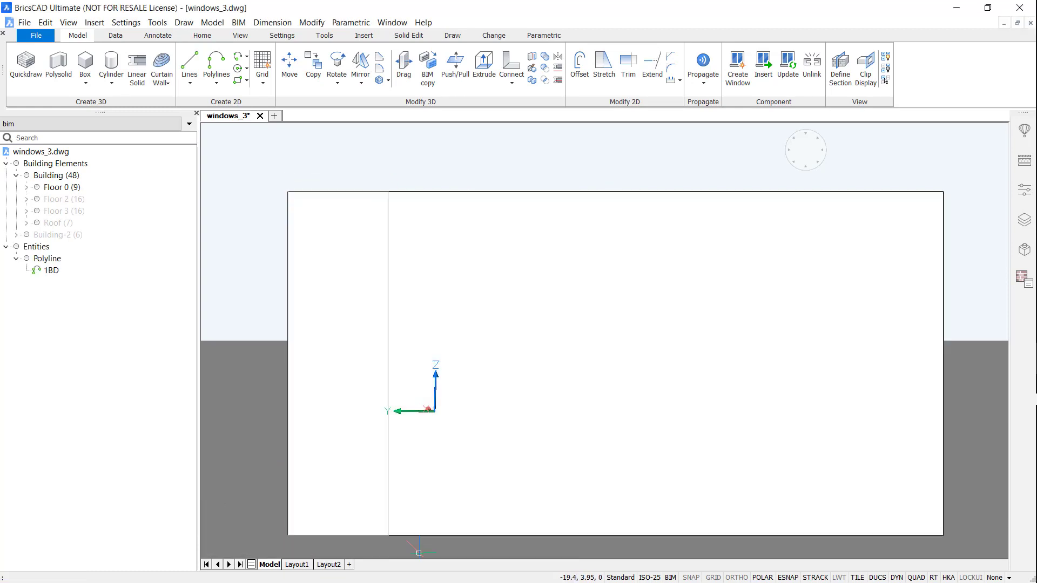
Step: Copy the rectangle from its base midpoint to the middle of the facade's base, repeating the copy up to the opposite end
text(COPY)
key(Return)
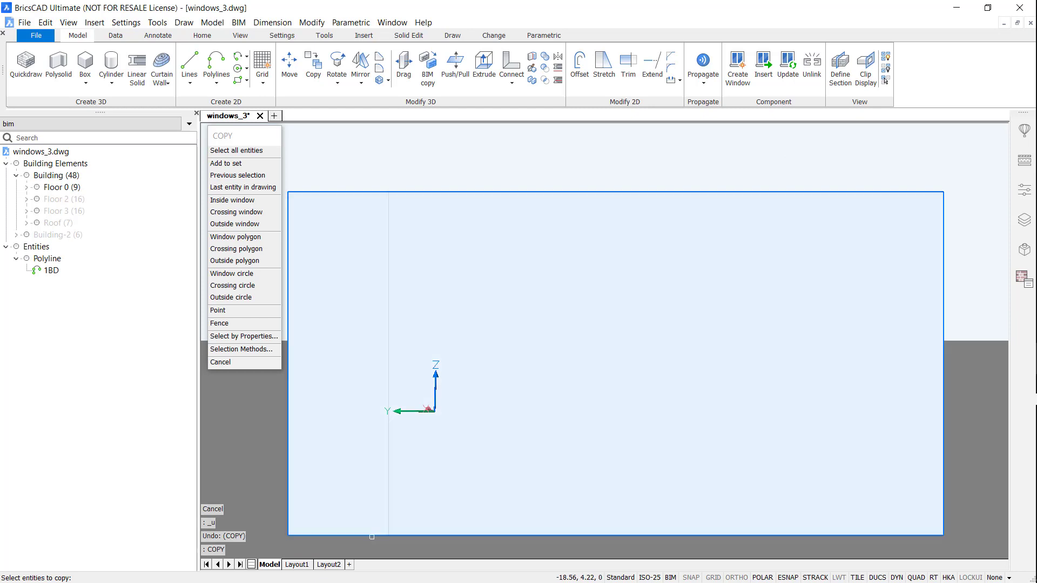
click(371, 536)
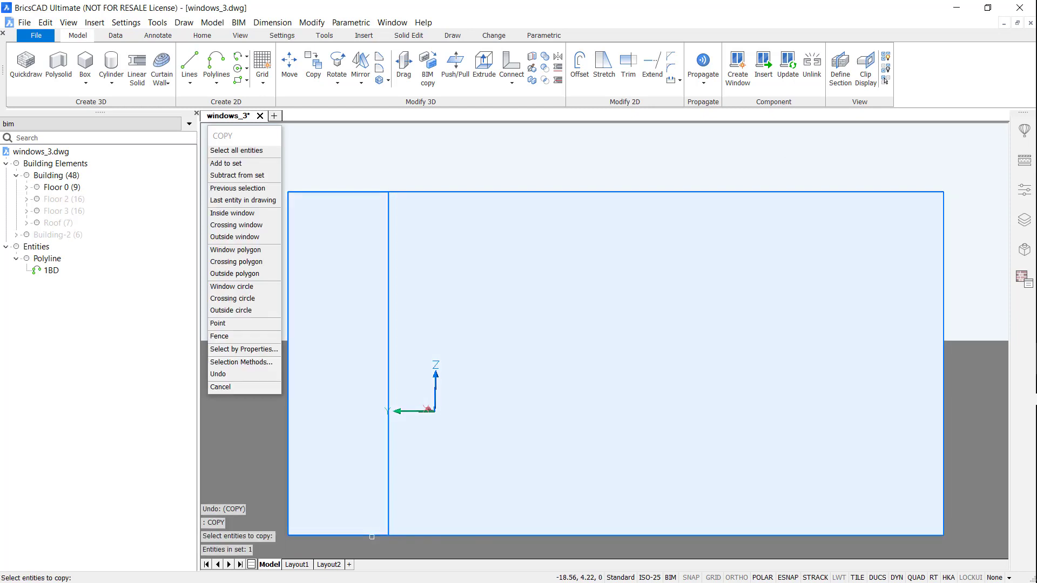
key(Return)
click(338, 535)
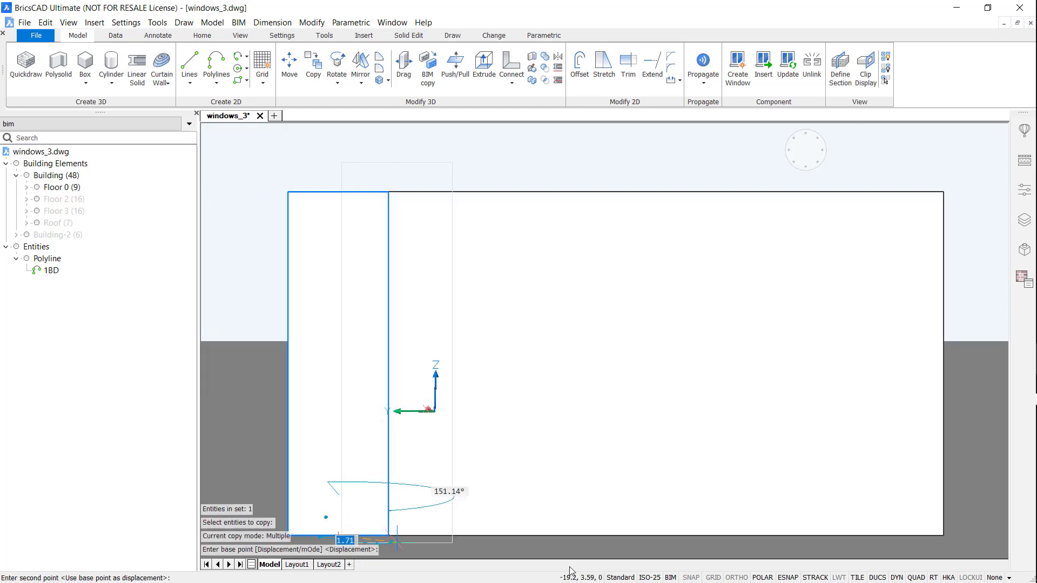
click(617, 535)
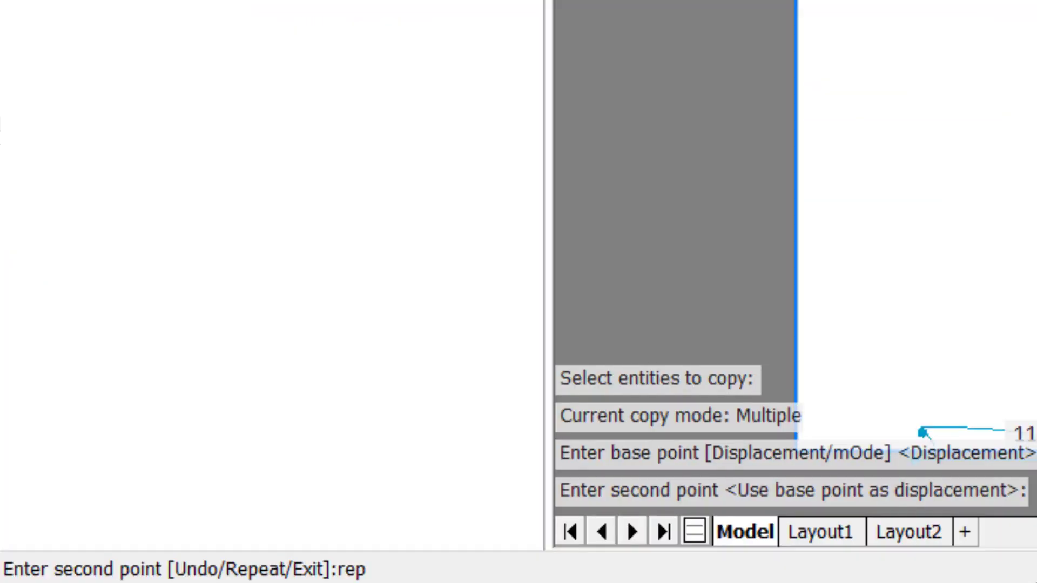
key(Return)
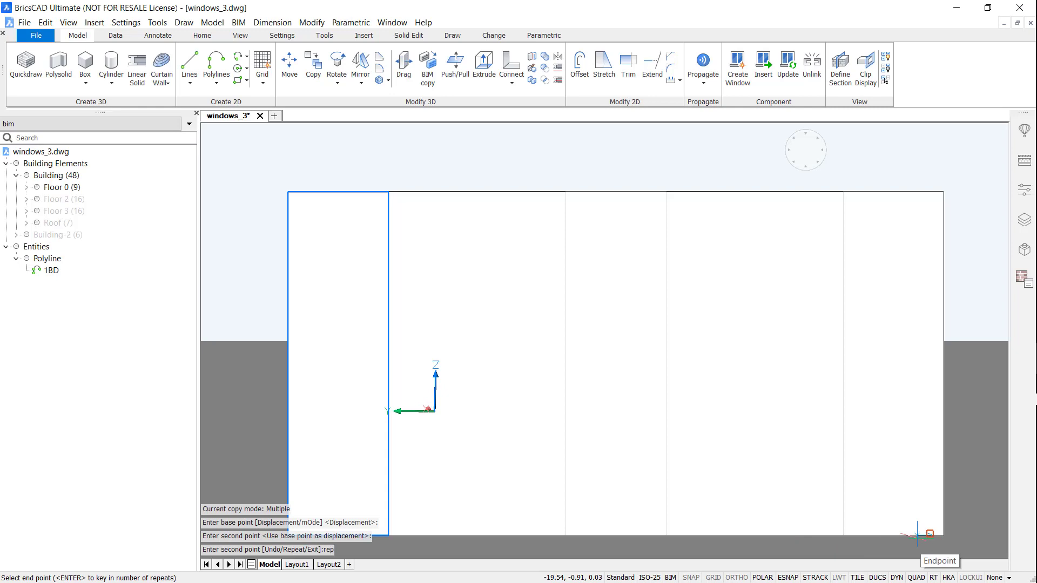
click(918, 535)
key(Return)
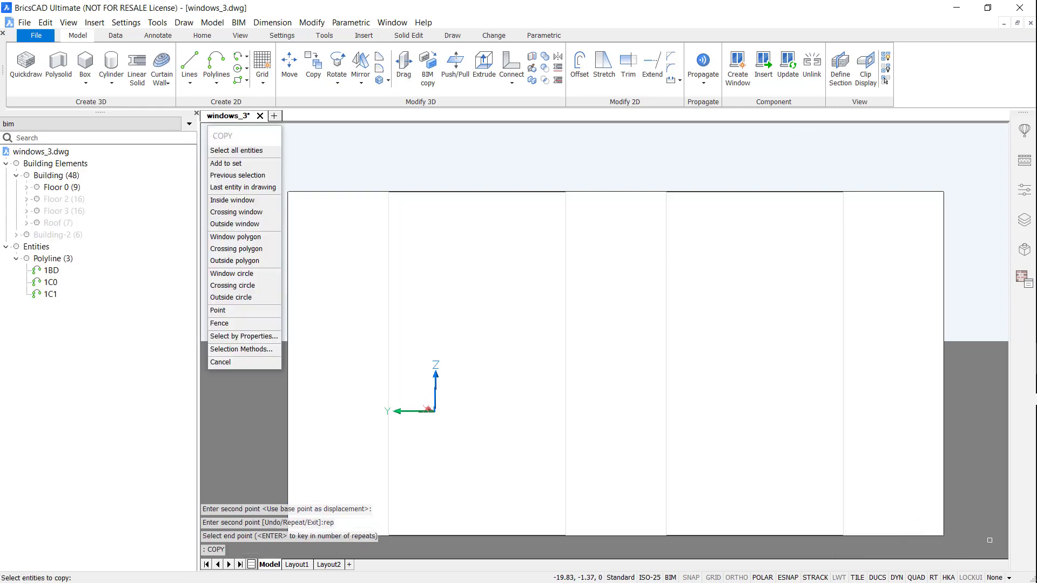
key(Escape)
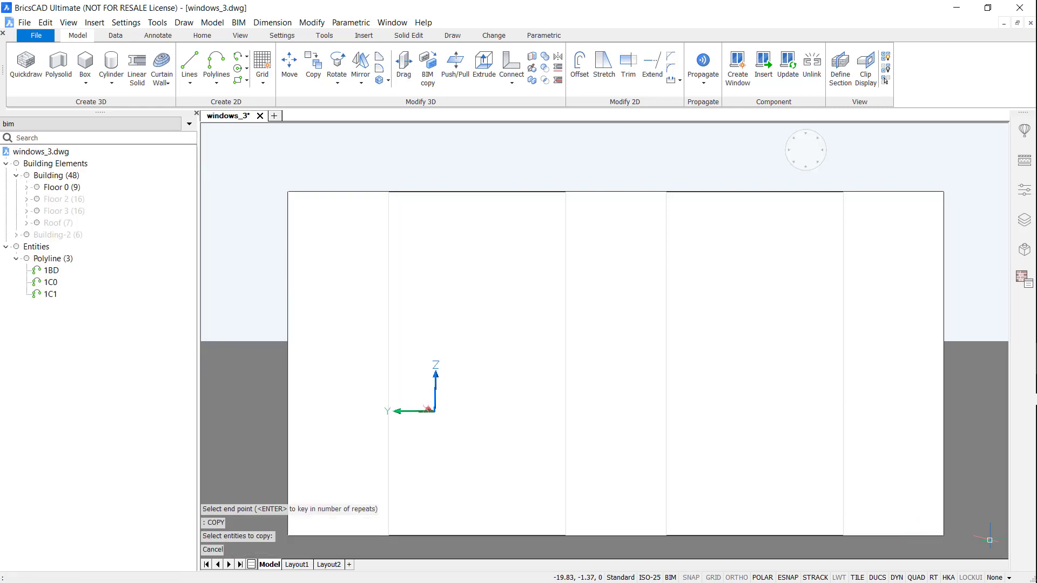
Step: Draw a rectangle 0.95 high across the full width of the facade, starting at its upper-left corner
click(243, 83)
click(288, 192)
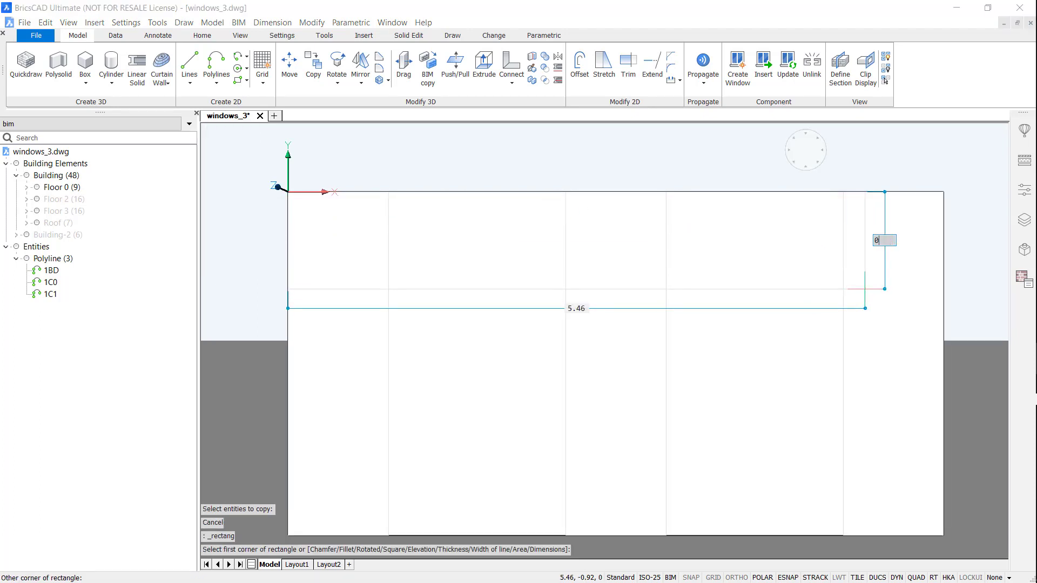
text(0.9)
key(Tab)
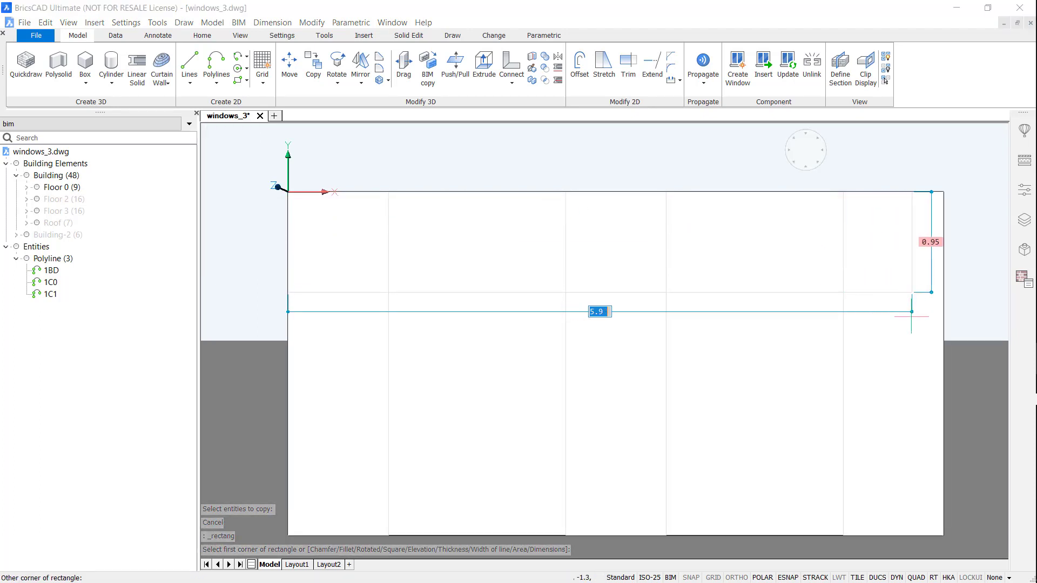
click(943, 363)
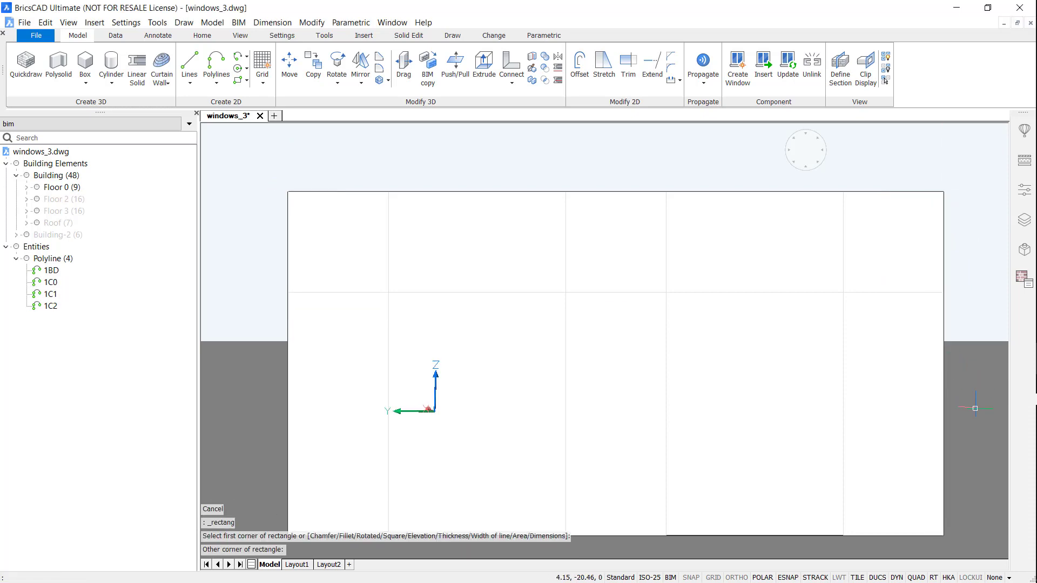
Step: Extrude the two large lower boundaries between the vertical strips inward to cut openings through the facade wall
click(707, 378)
click(507, 387)
shift+middle_drag(911, 380, 731, 344)
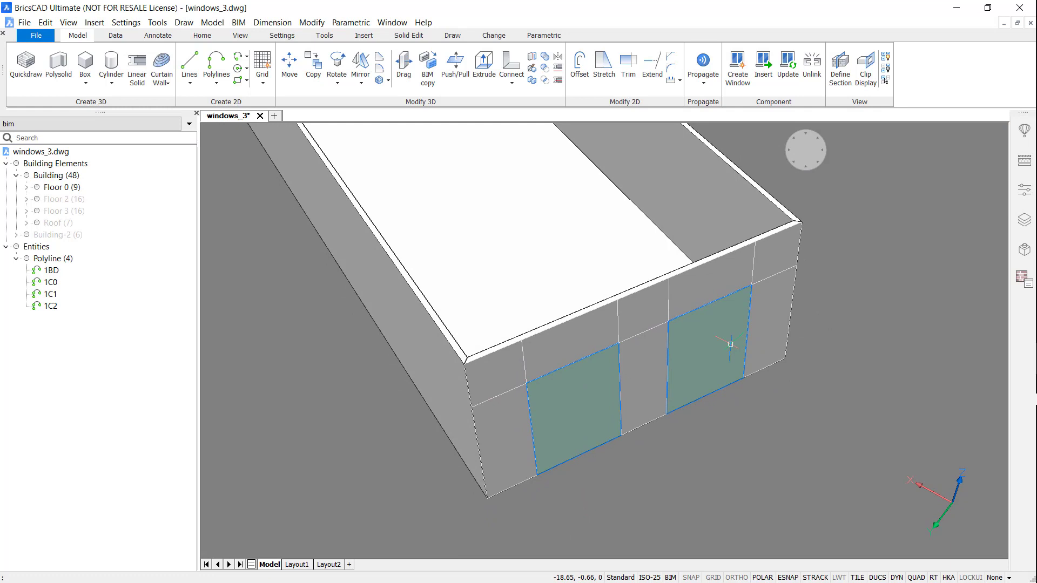
click(750, 350)
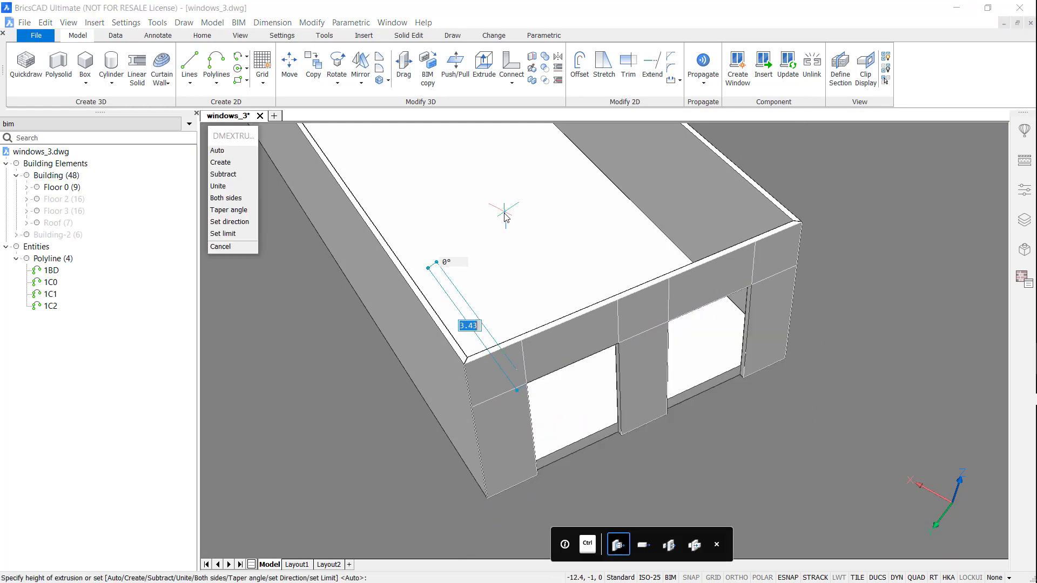
Step: Create windows from all remaining boundaries around the two openings in the ground-floor facade
click(770, 325)
click(769, 250)
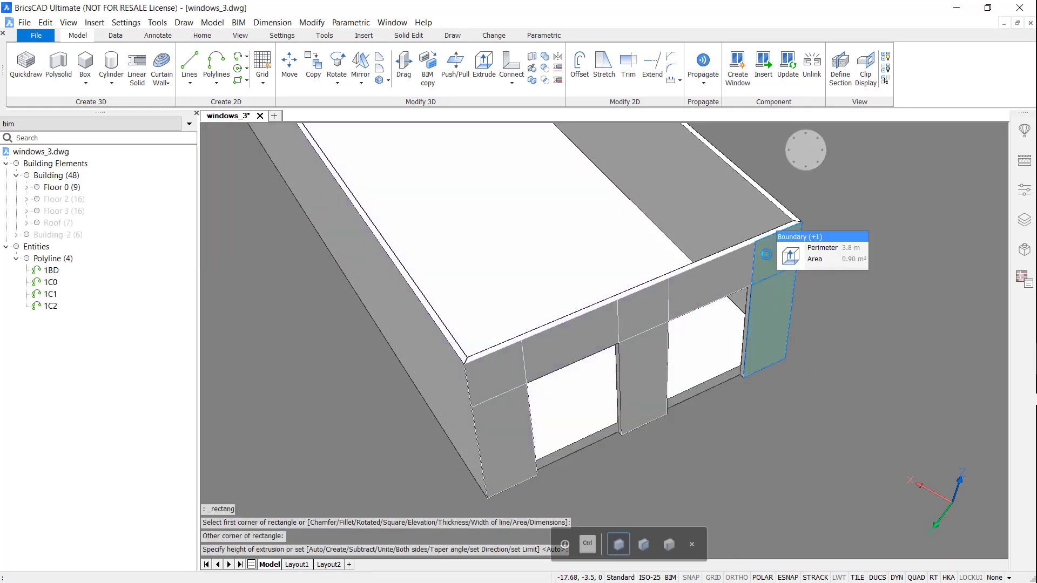
click(707, 284)
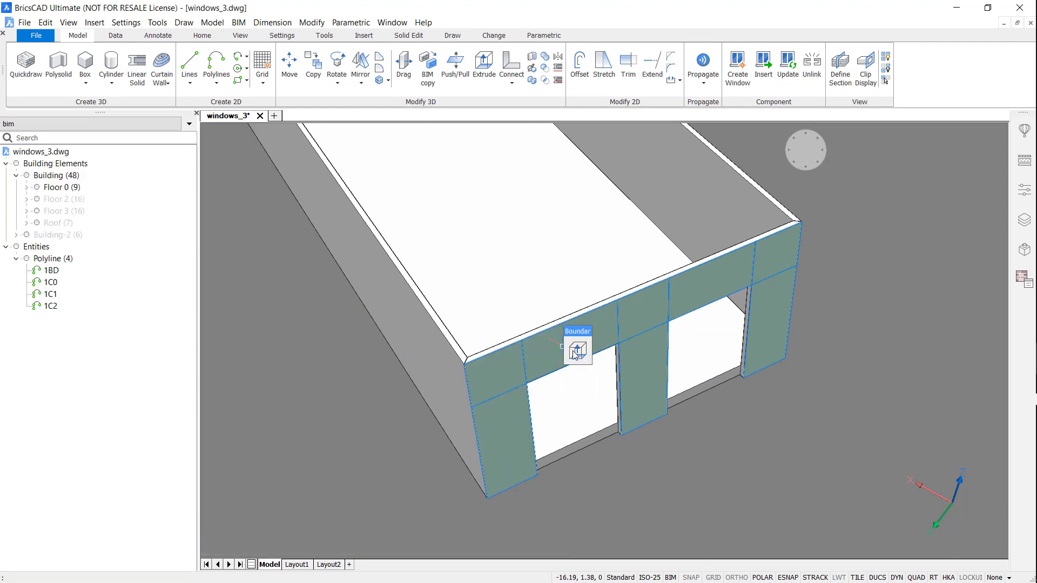
mouse_move(576, 352)
mouse_move(619, 381)
click(607, 427)
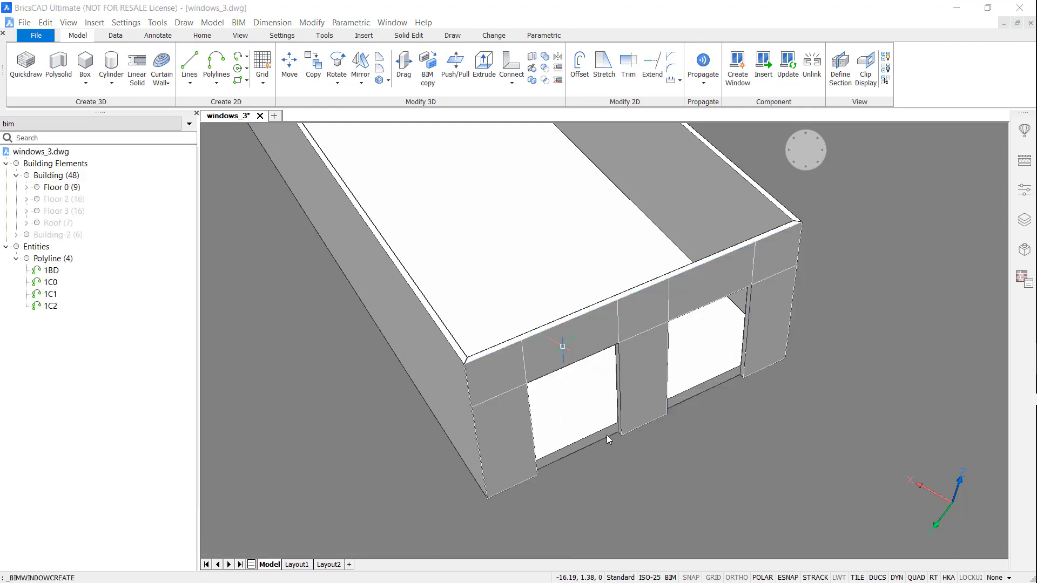
click(443, 212)
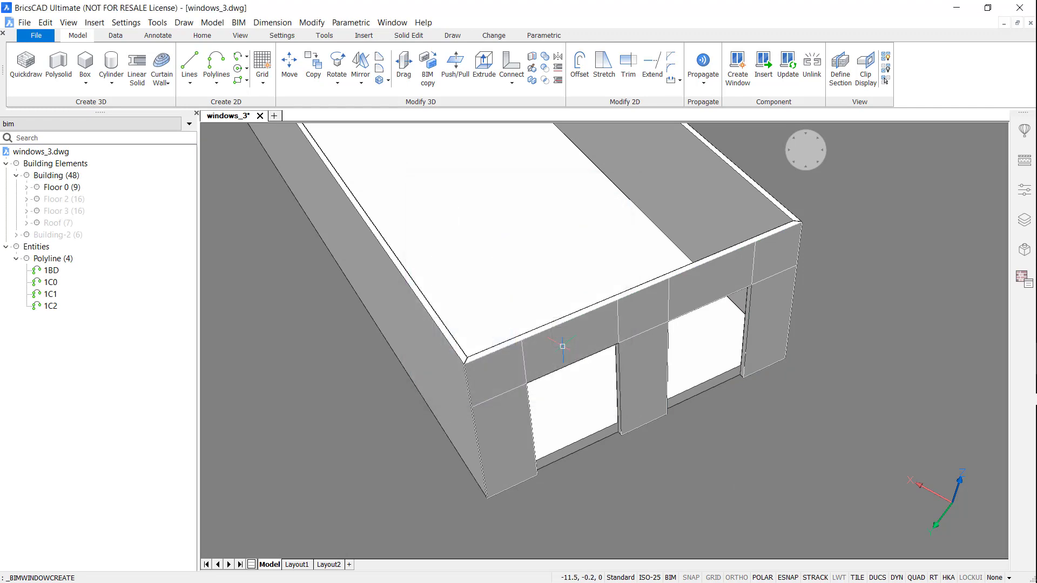
click(562, 346)
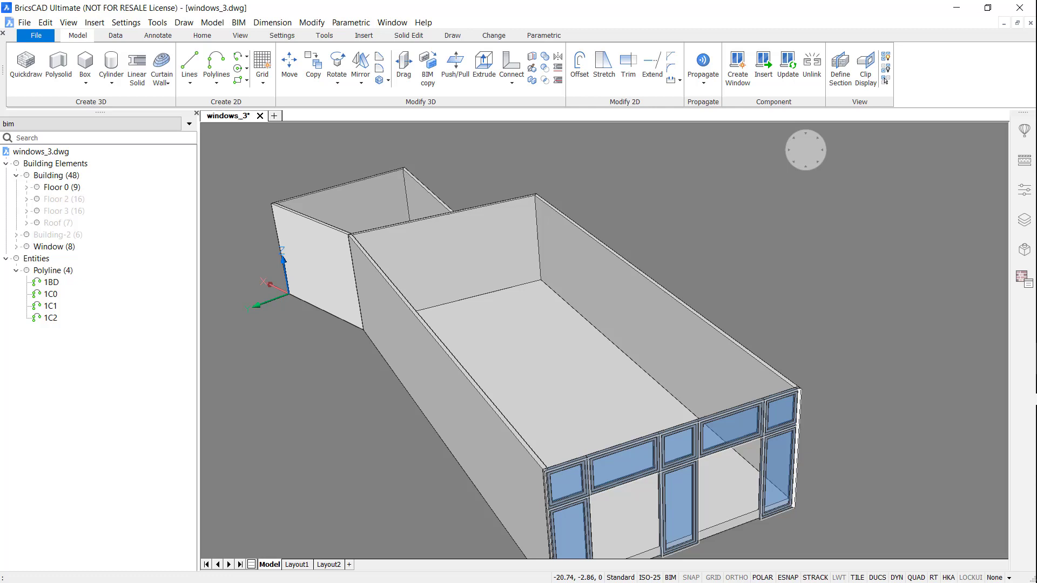
Step: Show Floor 2 and pick the Window 1x1 component from the windows library for insertion
right_click(77, 204)
click(121, 211)
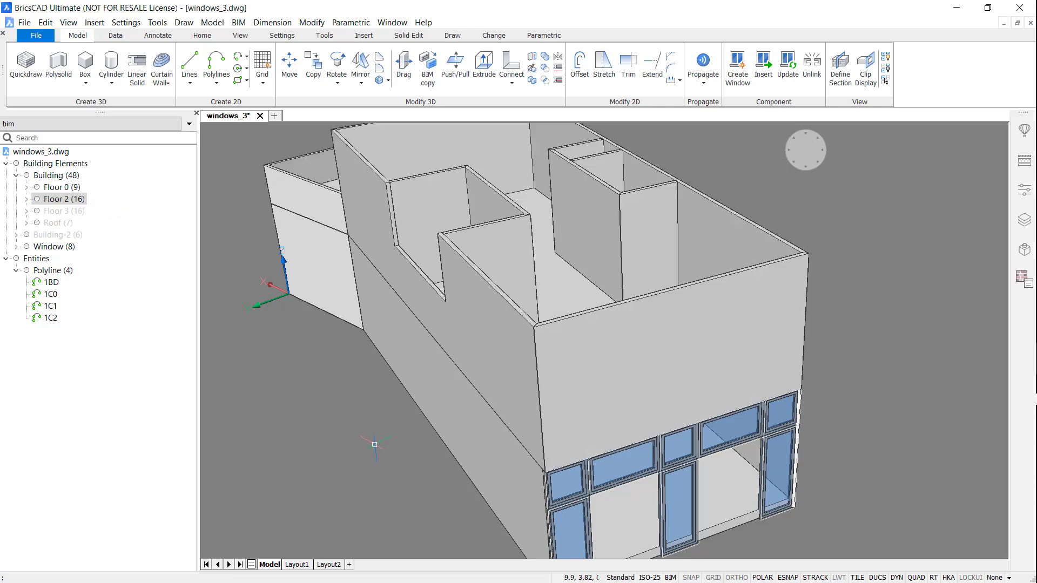
click(1023, 132)
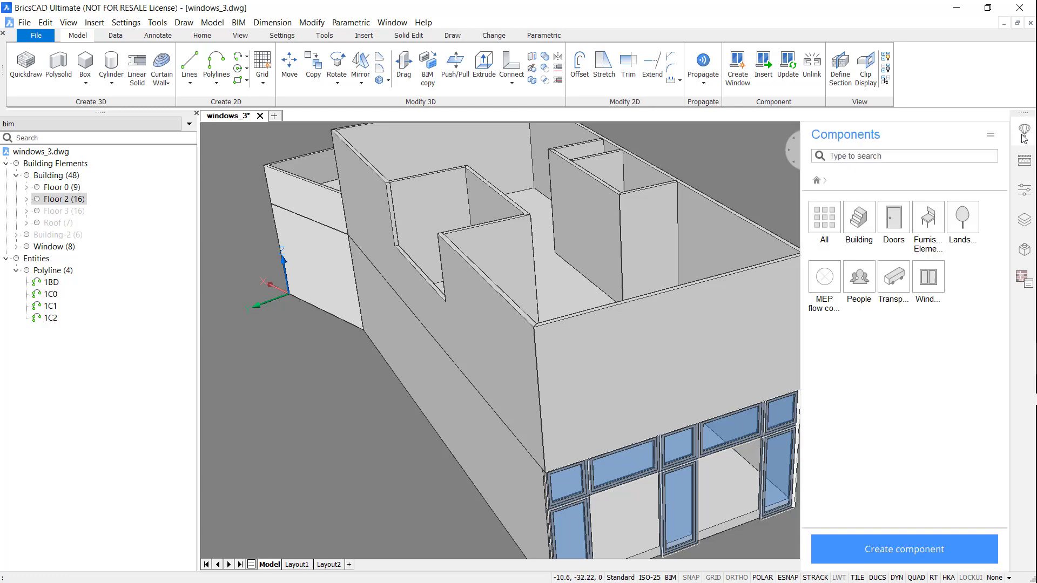
click(941, 283)
click(835, 227)
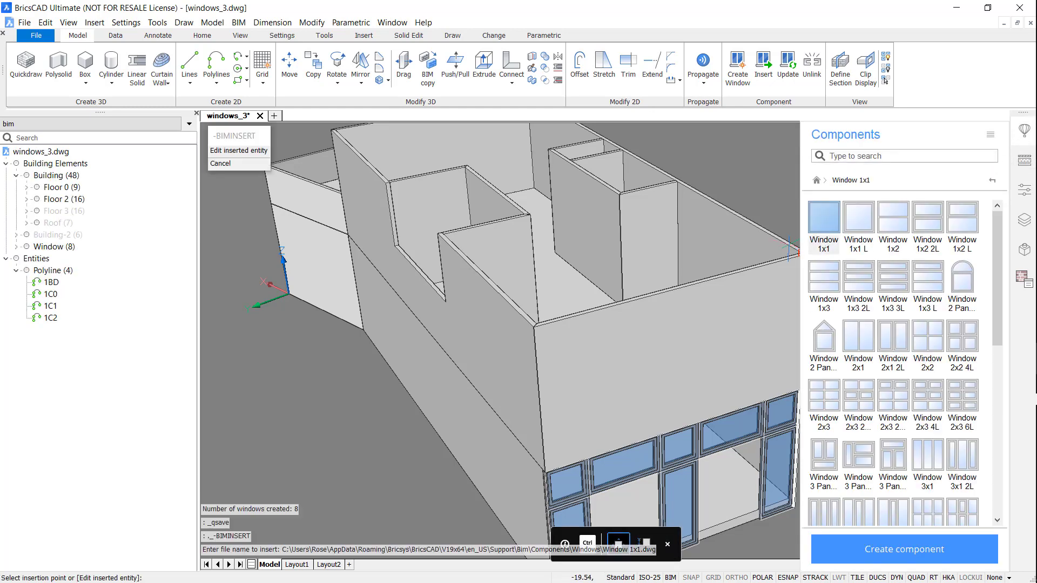
Step: Place the Window 1x1 on the Floor 2 facade, 0.95 from the wall's left edge, with its width set to 0.85 and an edited height
shift+middle_drag(631, 392, 543, 387)
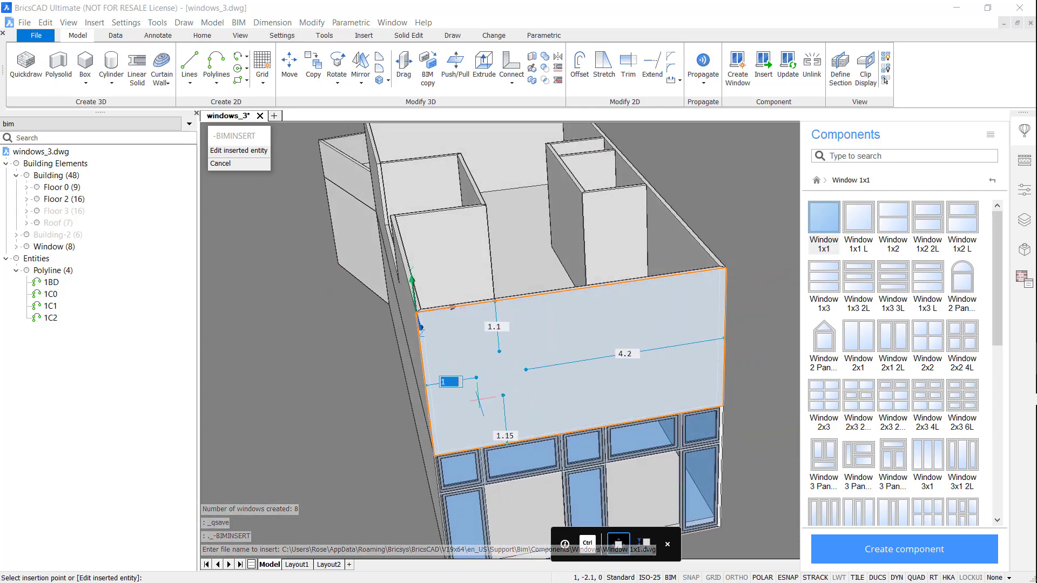
text(0.95)
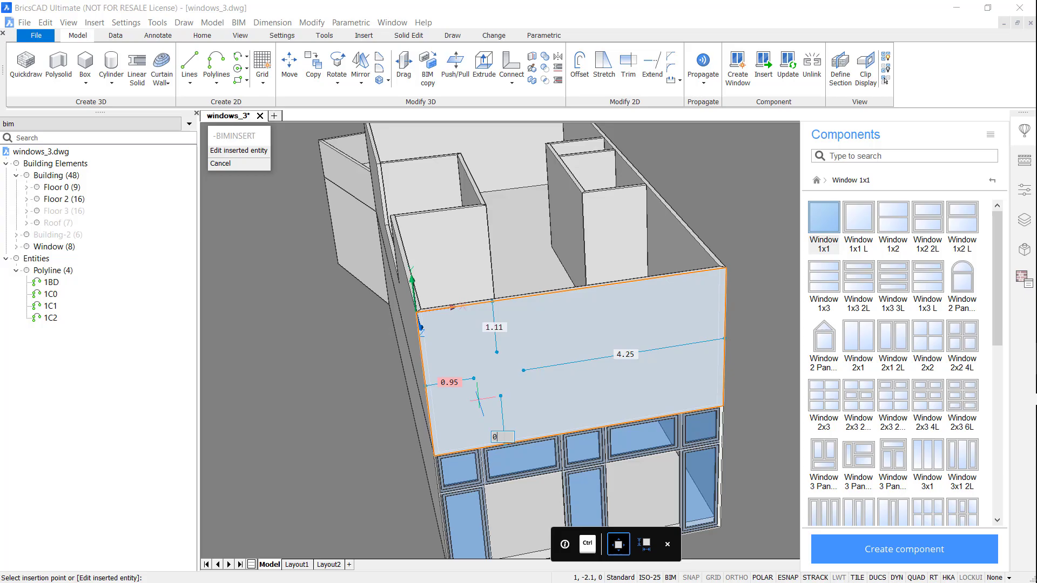
key(Tab)
key(ctrl)
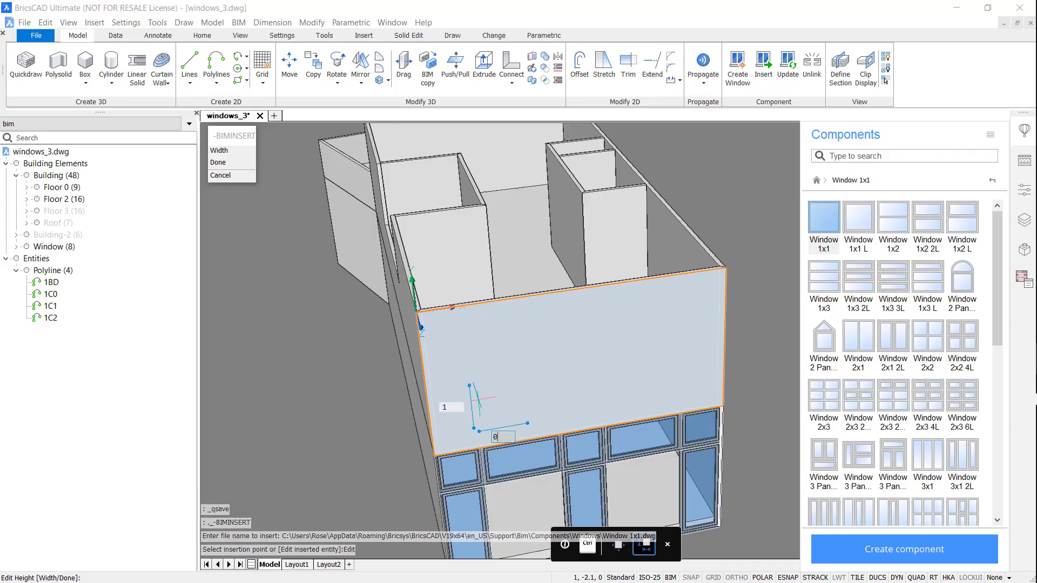
key(Tab)
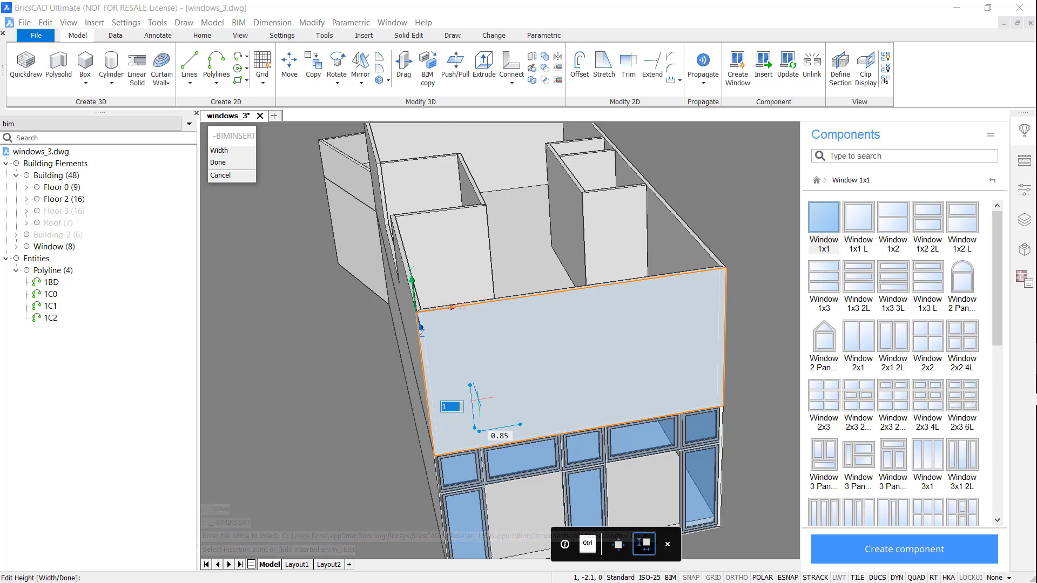
text(d)
key(Return)
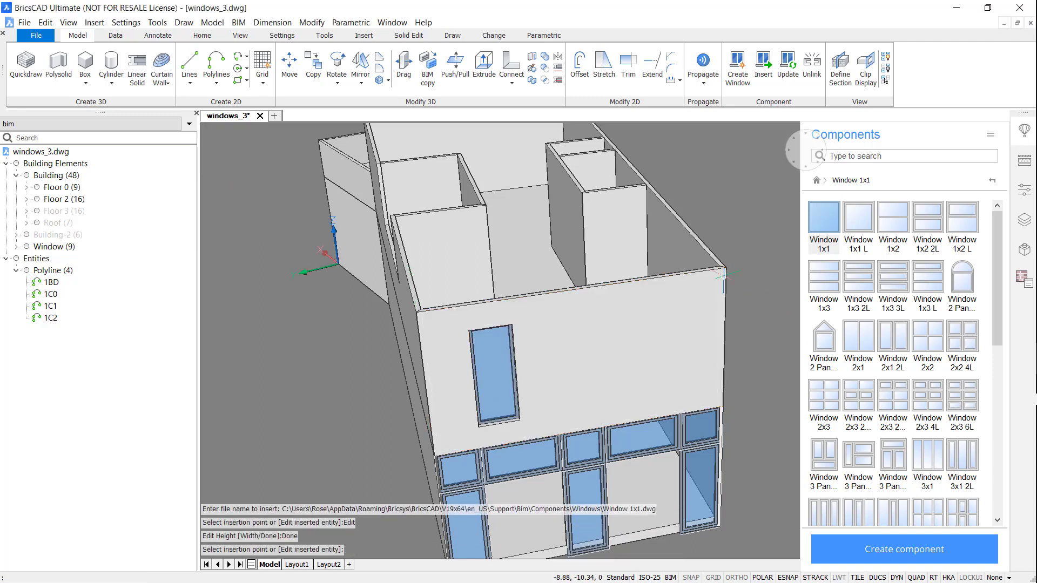
Step: Draw a rectangle about 1.7 wide on the Floor 2 facade beside the existing window and create a two-pane window from it
click(239, 81)
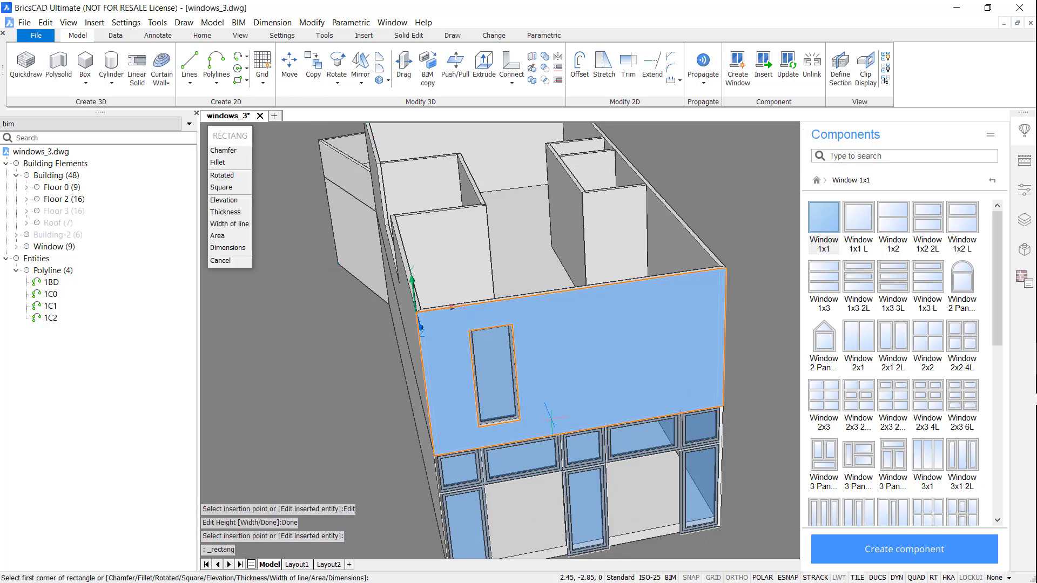
click(683, 393)
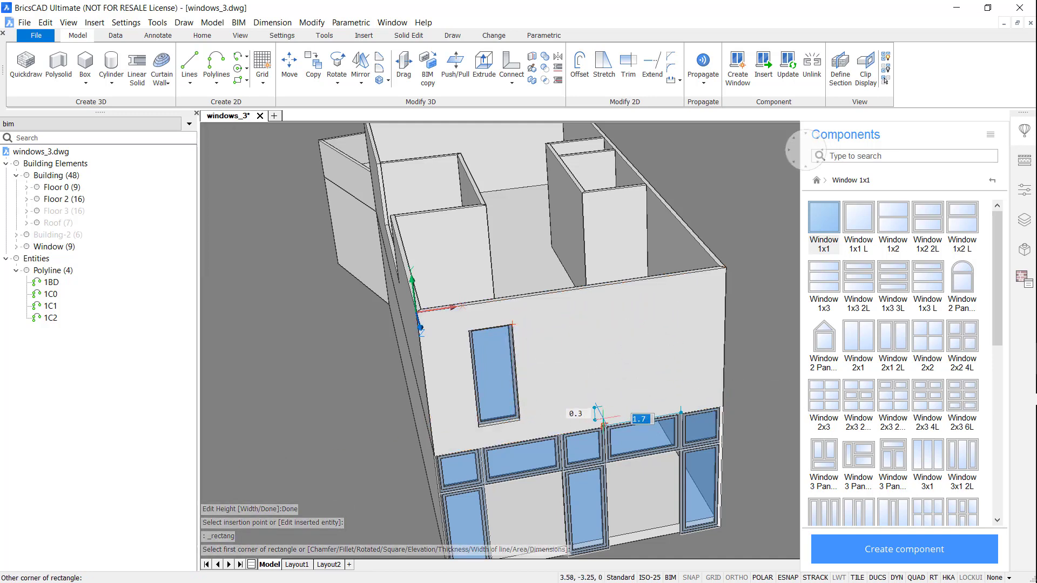
click(600, 312)
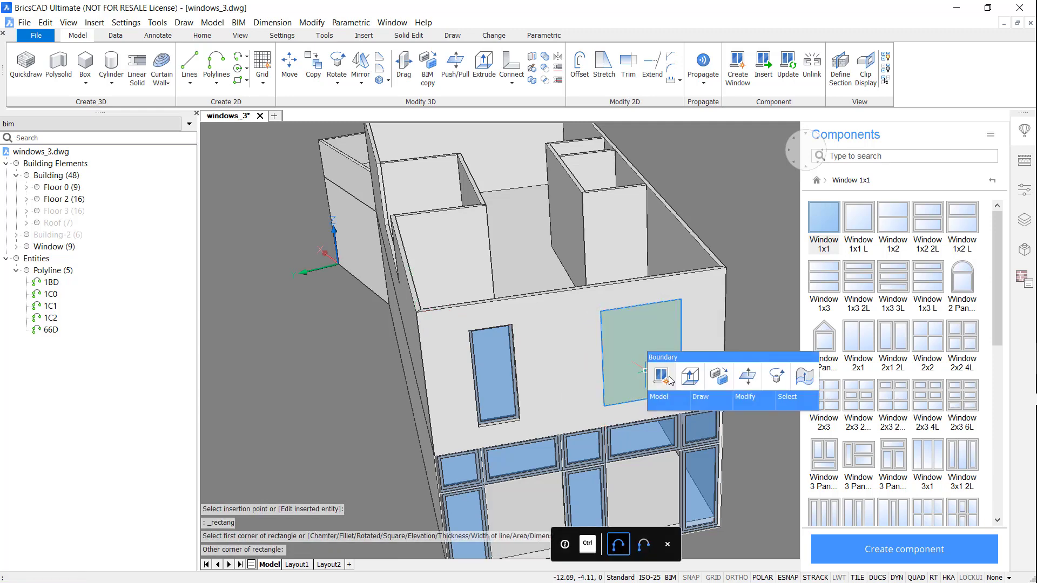
click(669, 381)
click(504, 212)
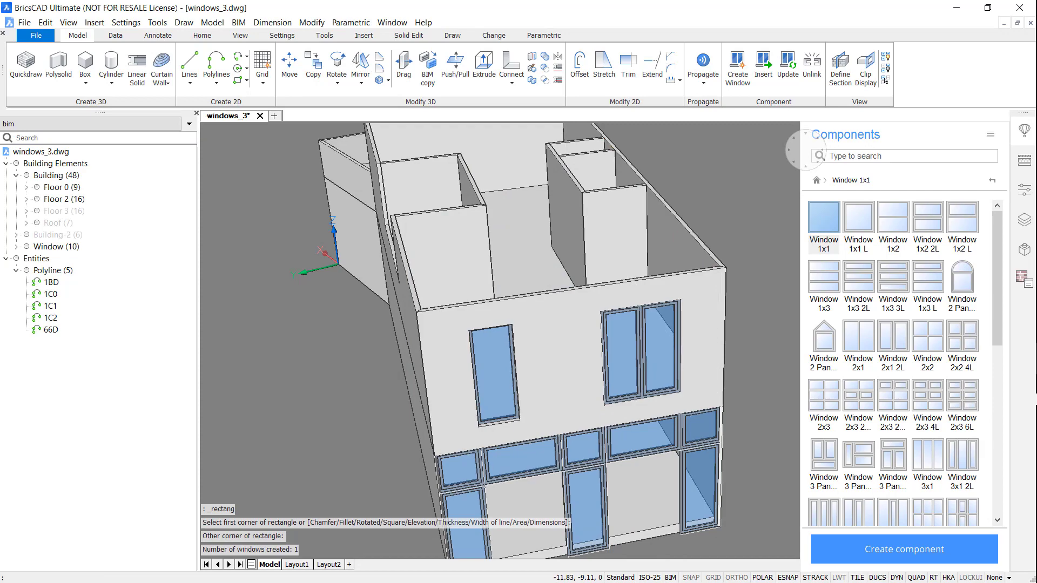
Step: Convert the short wall face of the Floor 2 recess into a curtain wall with 1 U panel and 2 V panels, keeping the default profile parameters
shift+middle_drag(757, 330, 414, 165)
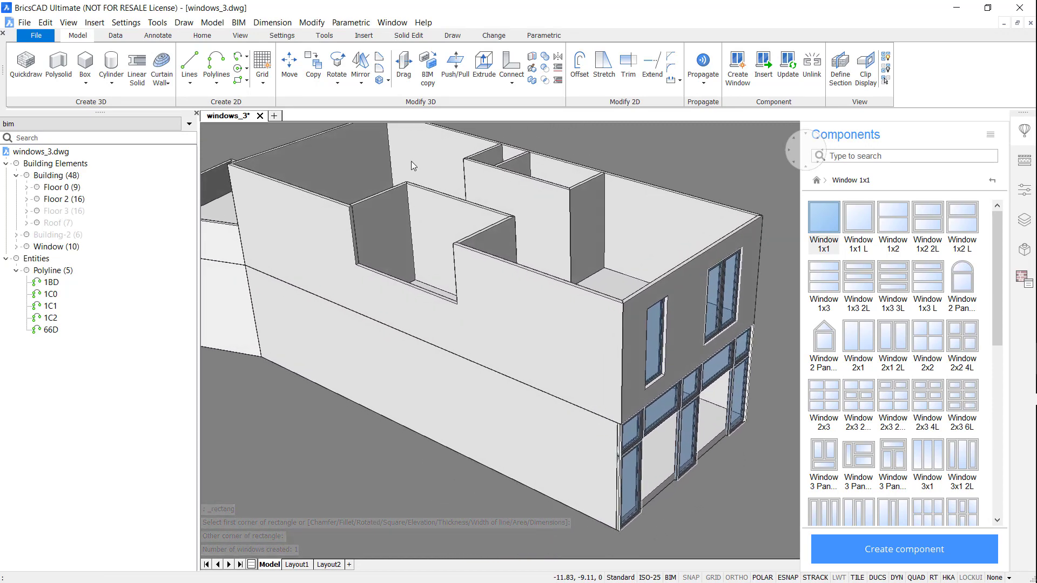
scroll(410, 161, up, 8)
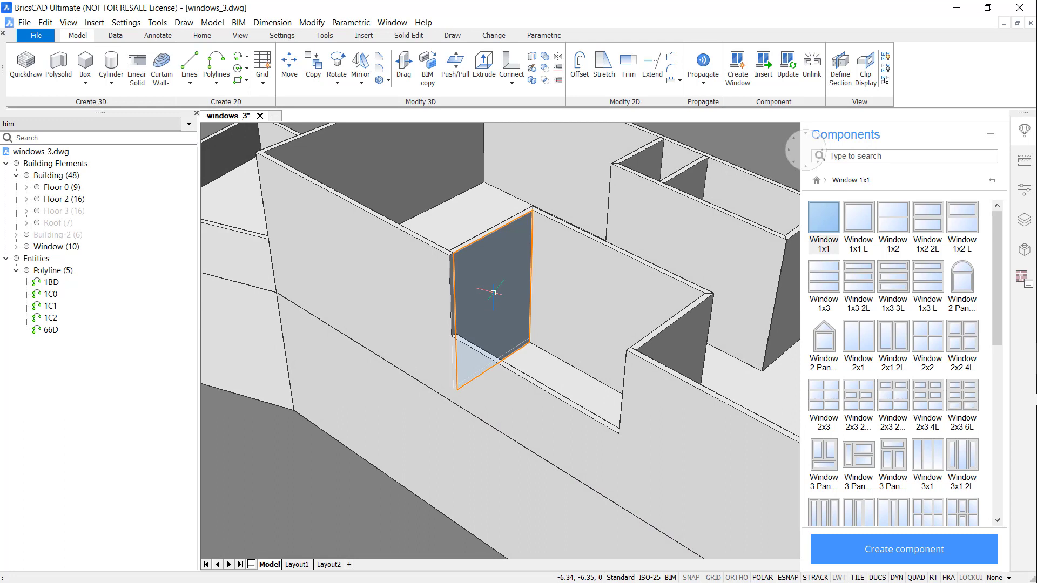
mouse_move(493, 292)
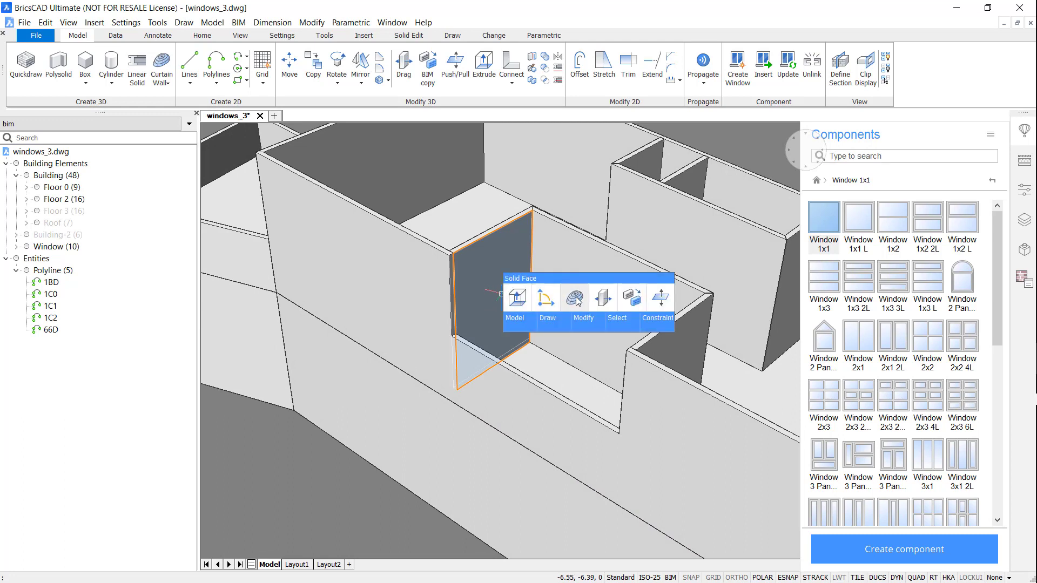
click(575, 299)
click(236, 174)
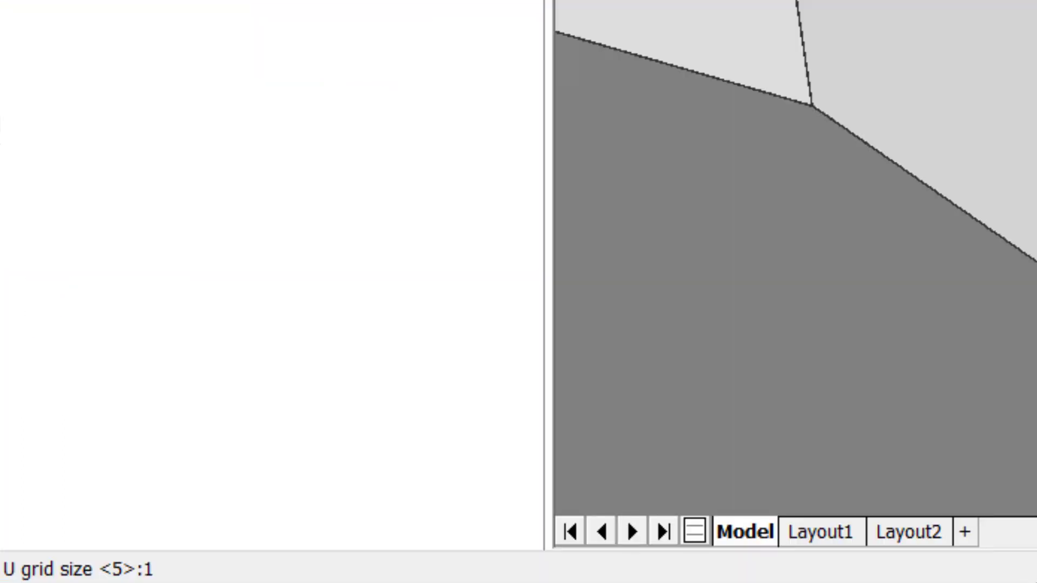
text(1)
key(Return)
click(236, 186)
text(2)
key(Return)
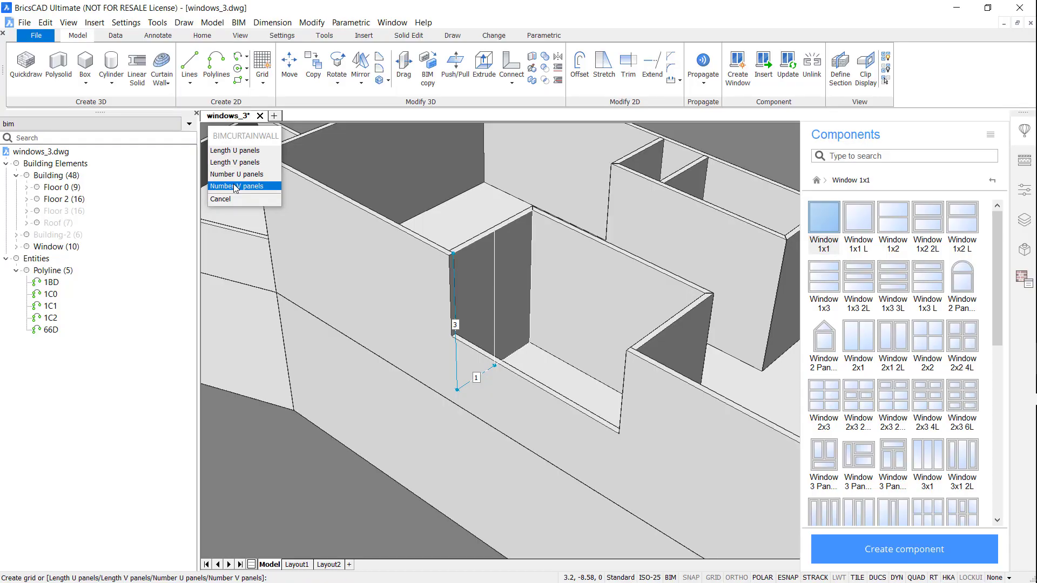
key(Return)
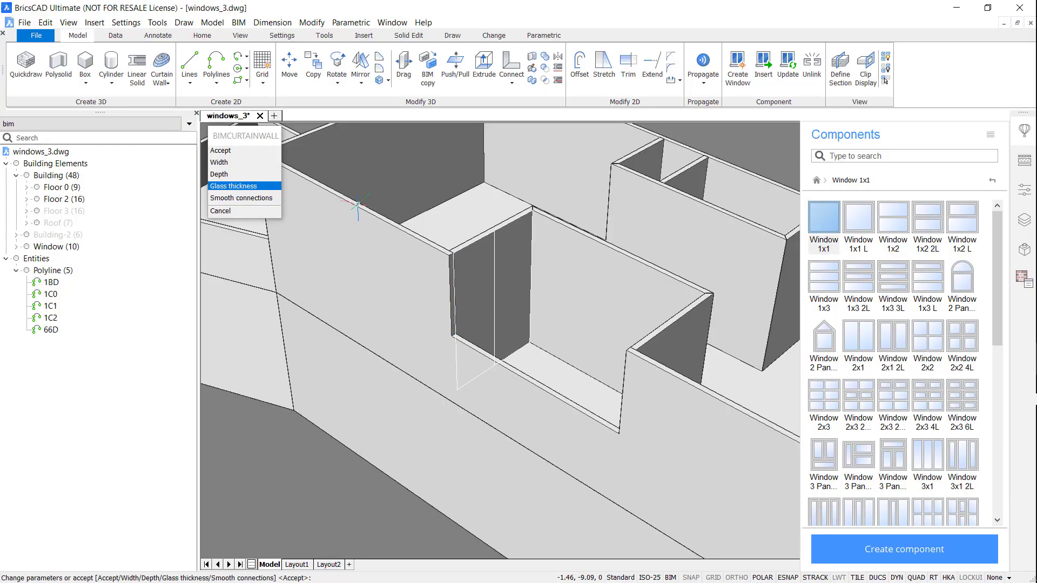
key(Return)
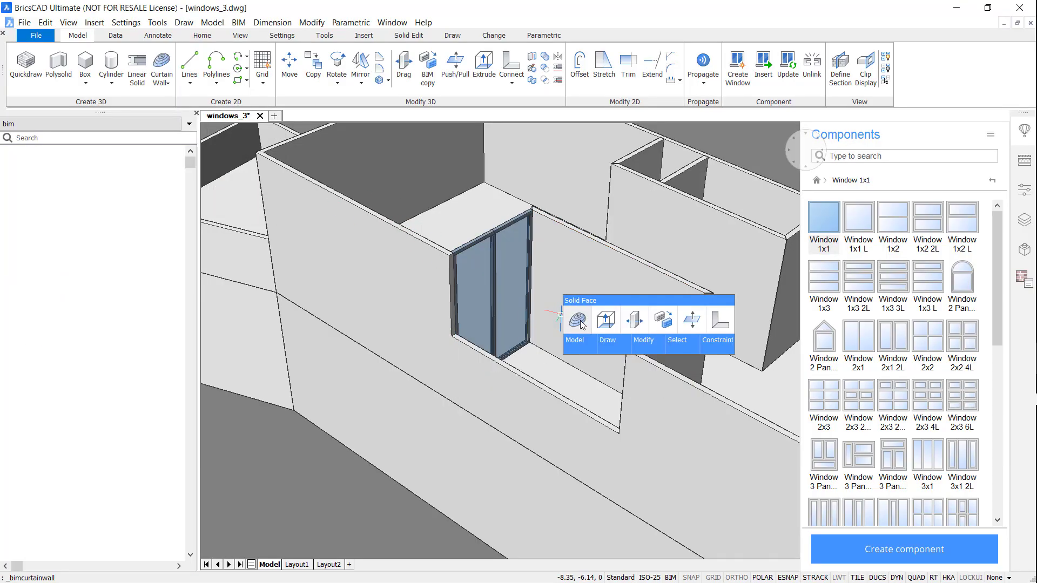
Step: Convert the long back wall face of the recess into a curtain wall with 1 U panel, keeping the default V division and profile parameters
click(568, 316)
click(264, 176)
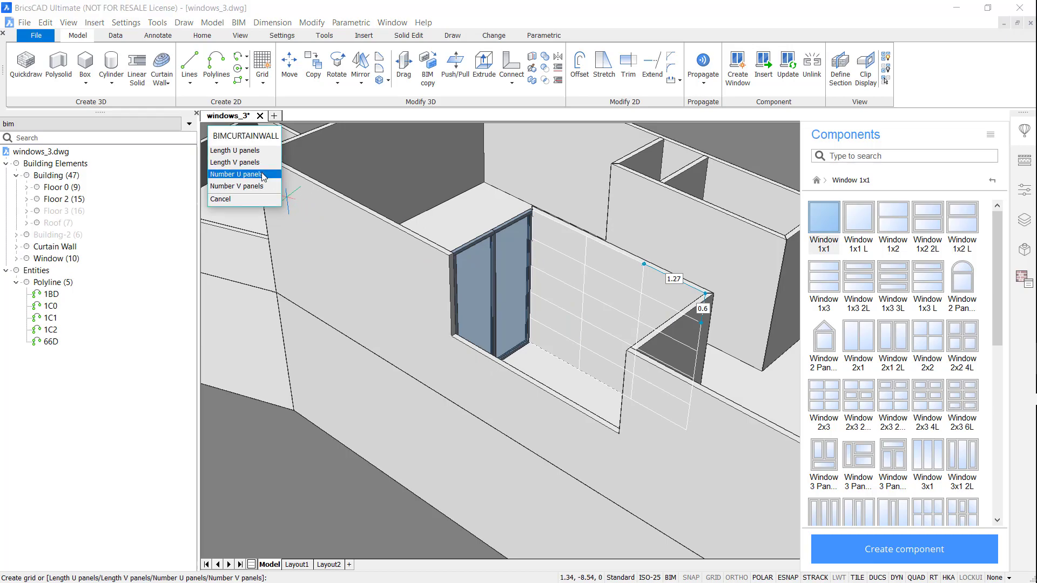
text(1)
key(Return)
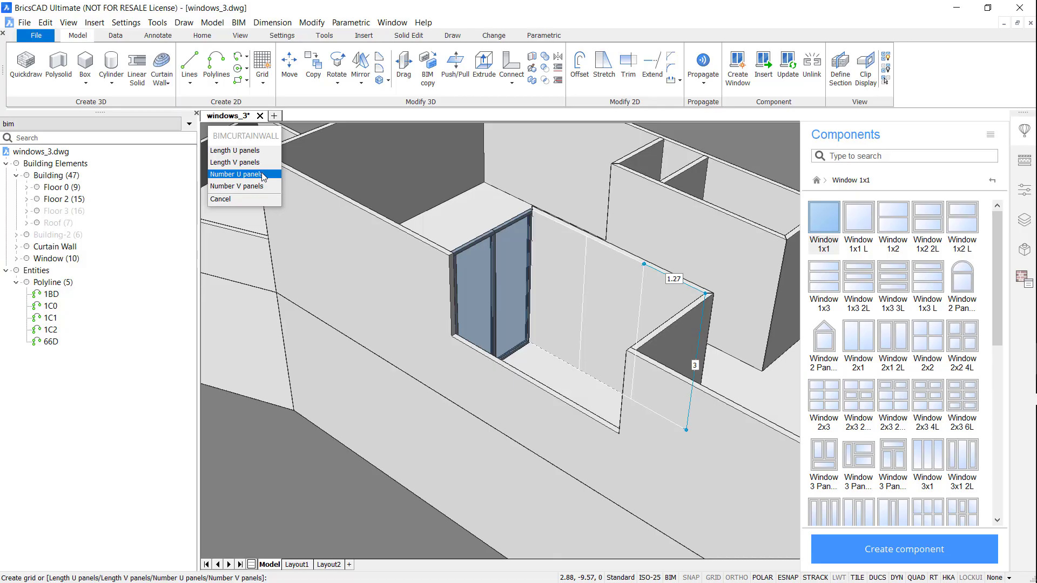
key(Return)
key(Return)
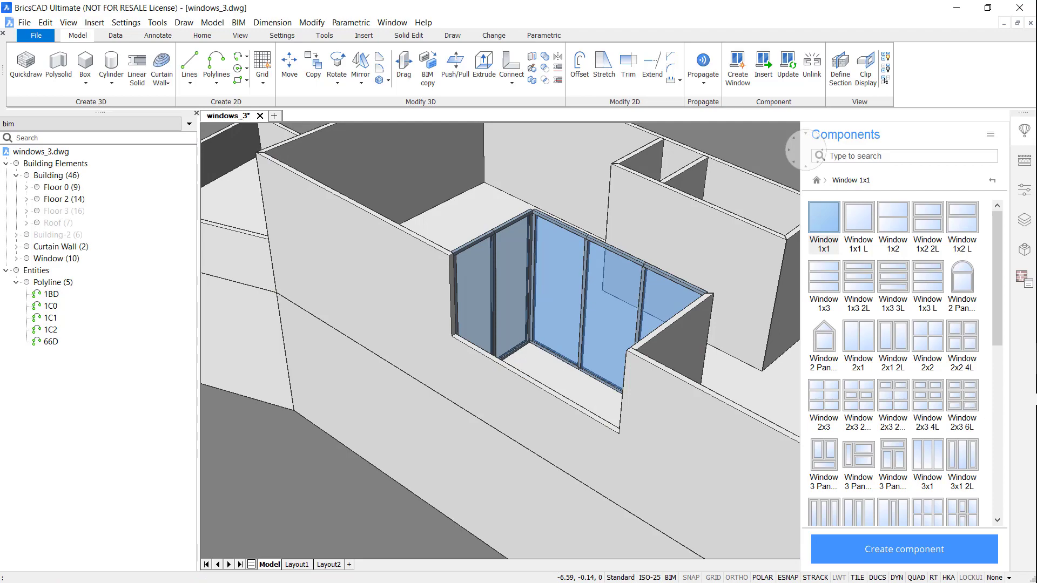
Step: Insert a Window 1x1 on the Floor 2 rear wall, 0.95 from its right edge and 1 above its base, with width 1.6
shift+middle_drag(320, 373, 740, 362)
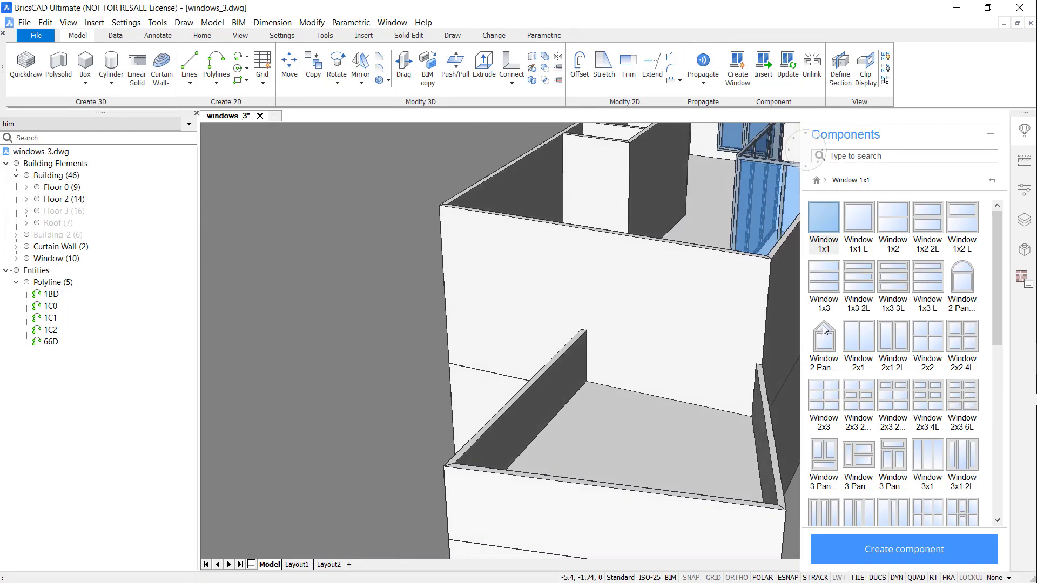
click(832, 222)
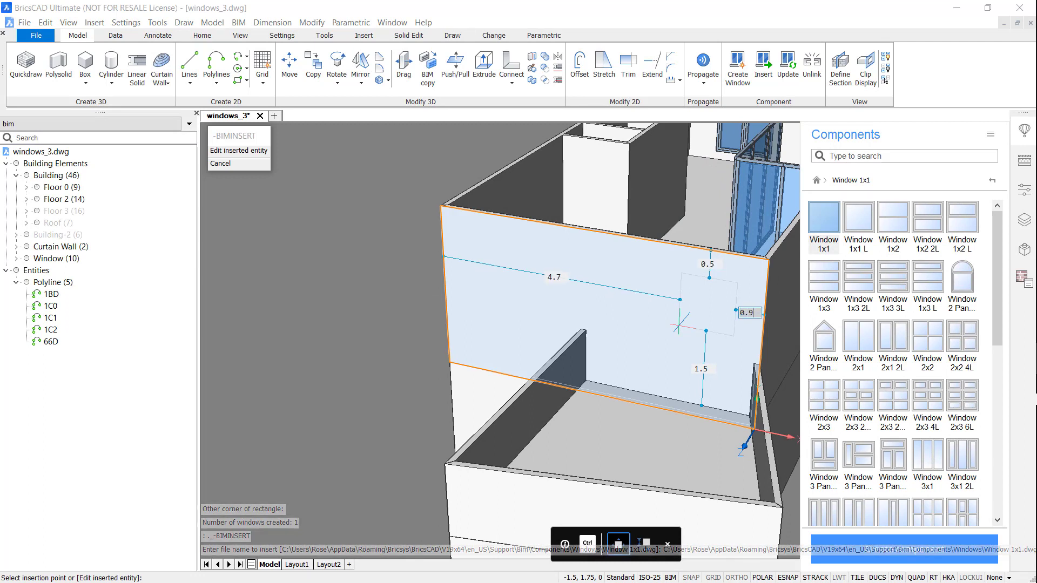
text(0.95)
key(Tab)
text(1)
key(Tab)
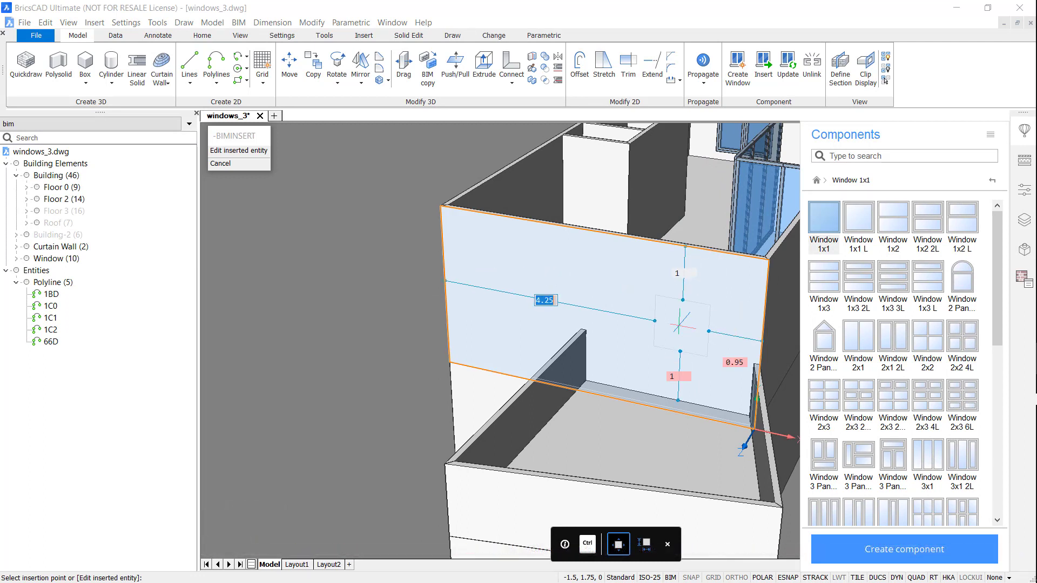
key(ctrl)
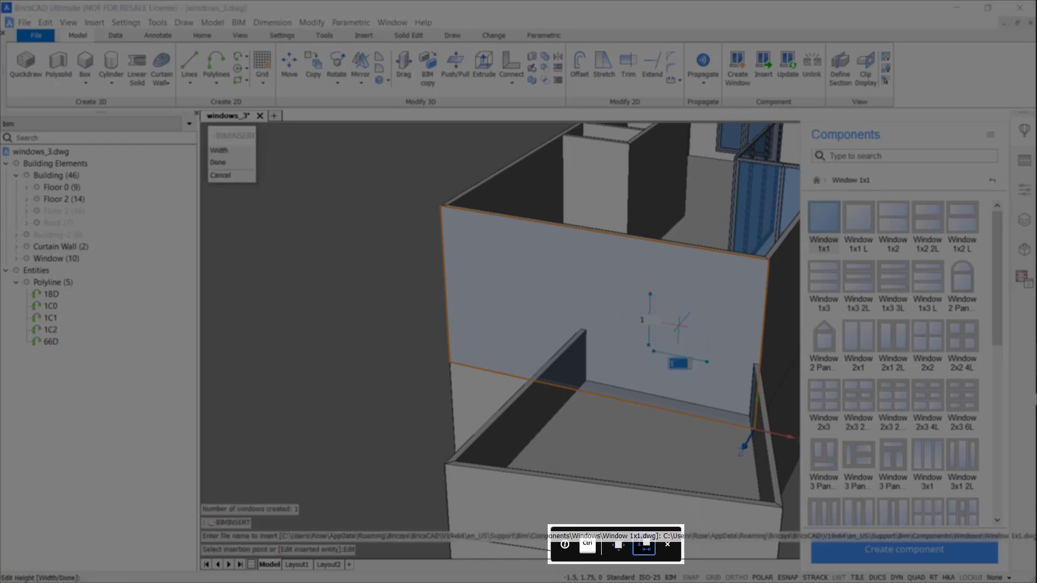
text(1.6)
key(Return)
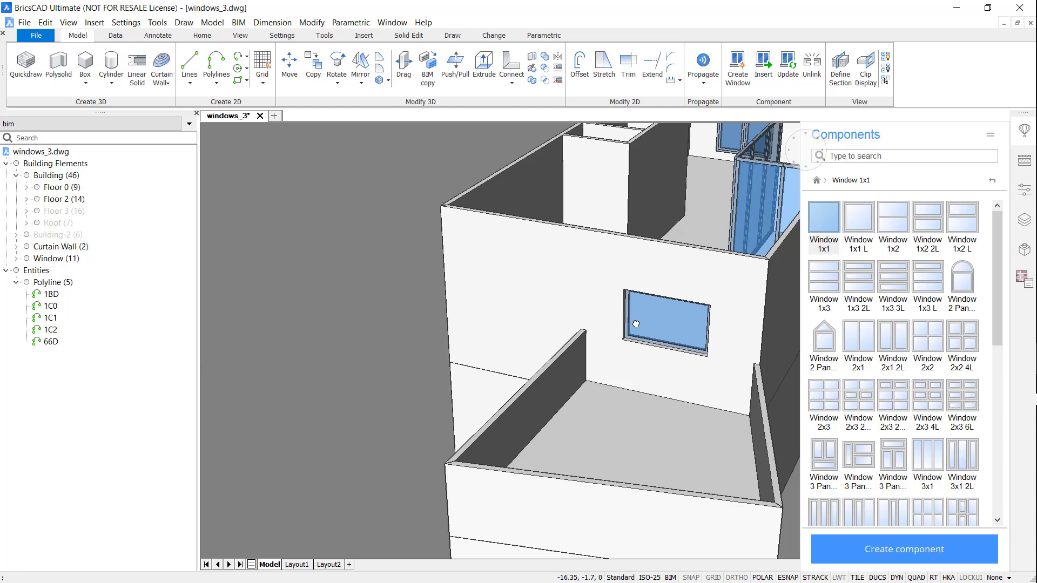
Step: Position a Window 1x1 on the remaining short wall of the Floor 2 recess, 0 from its outer edge and 0 above its base
middle_drag(637, 319, 316, 511)
middle_drag(702, 319, 690, 362)
scroll(621, 416, up, 5)
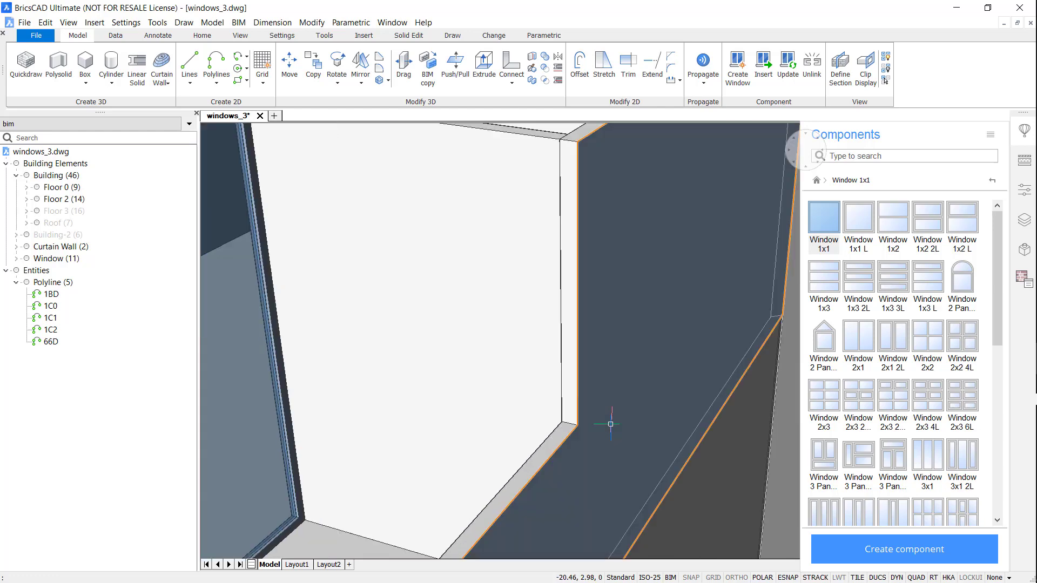
key(ctrl+z)
click(832, 227)
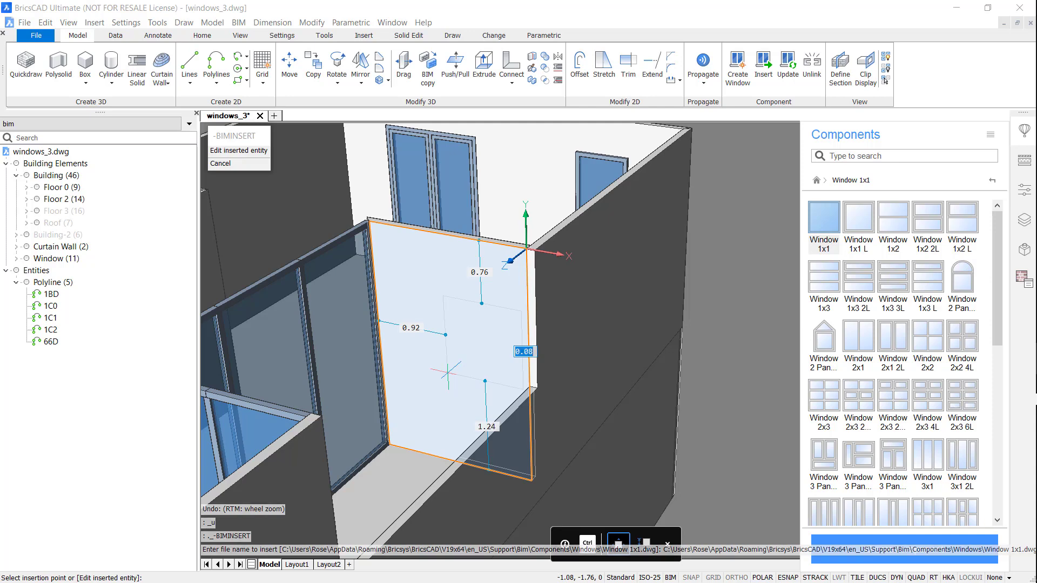
text(0)
key(Tab)
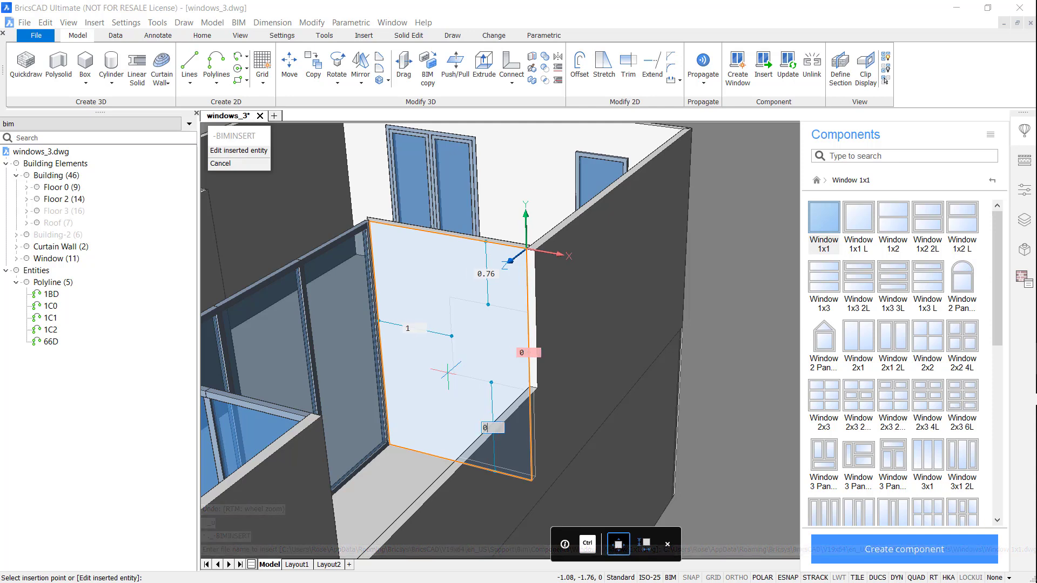
Step: Set the recess window's width to 0.95 and height to 3, and place it
key(ctrl)
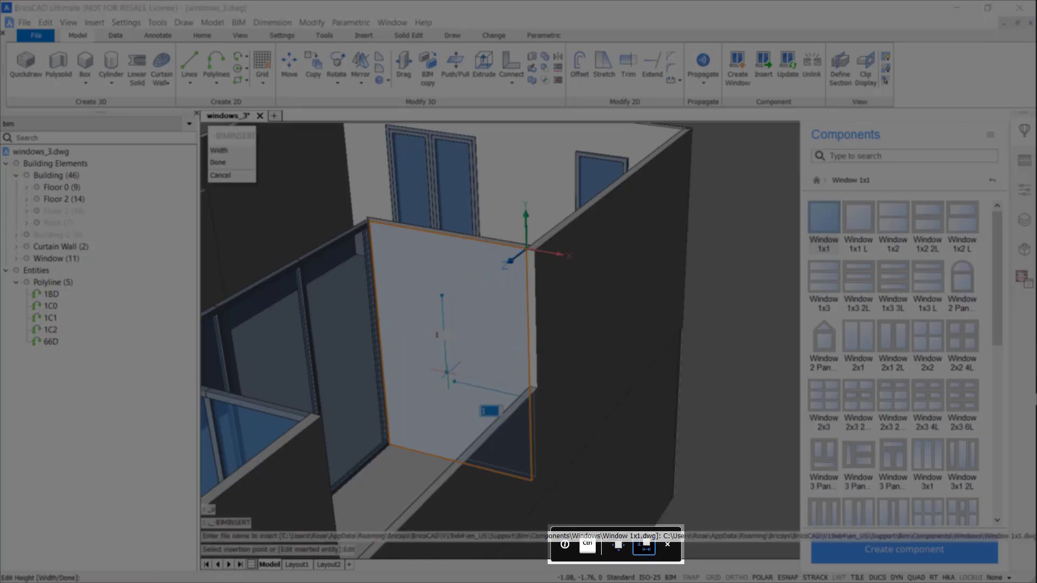
text(0)
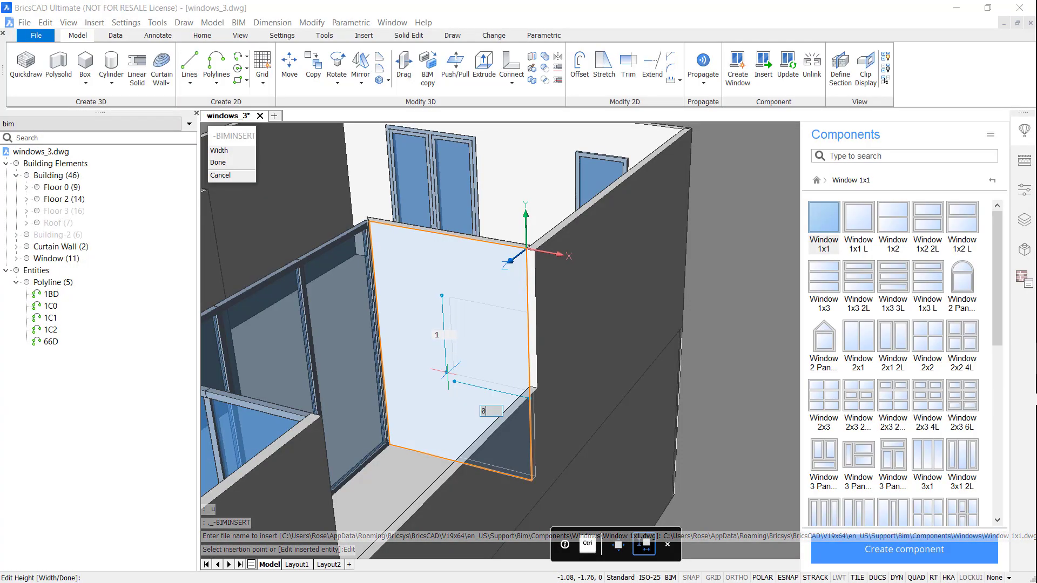
text(.95)
key(Tab)
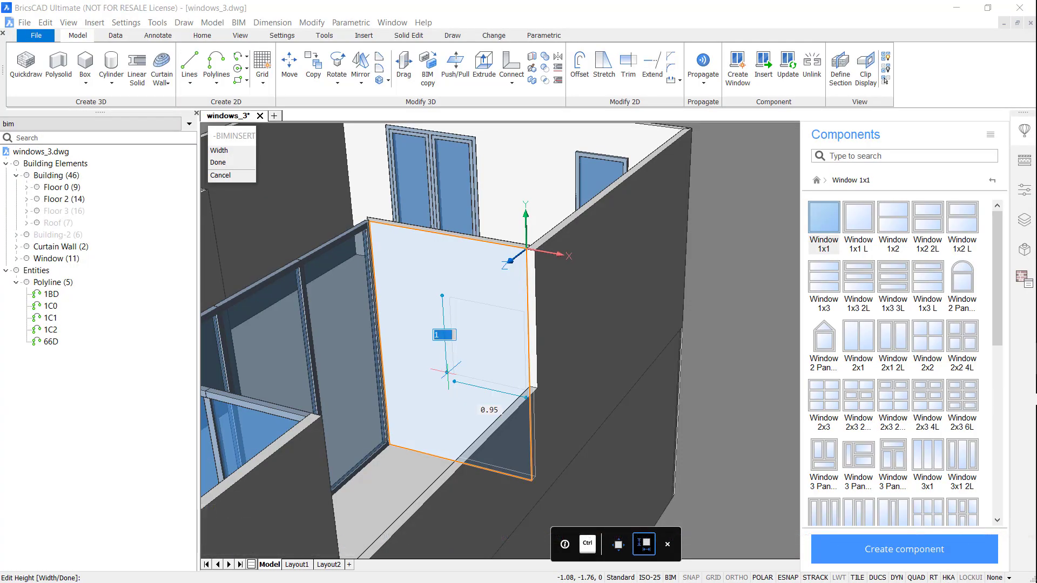
text(3)
key(Return)
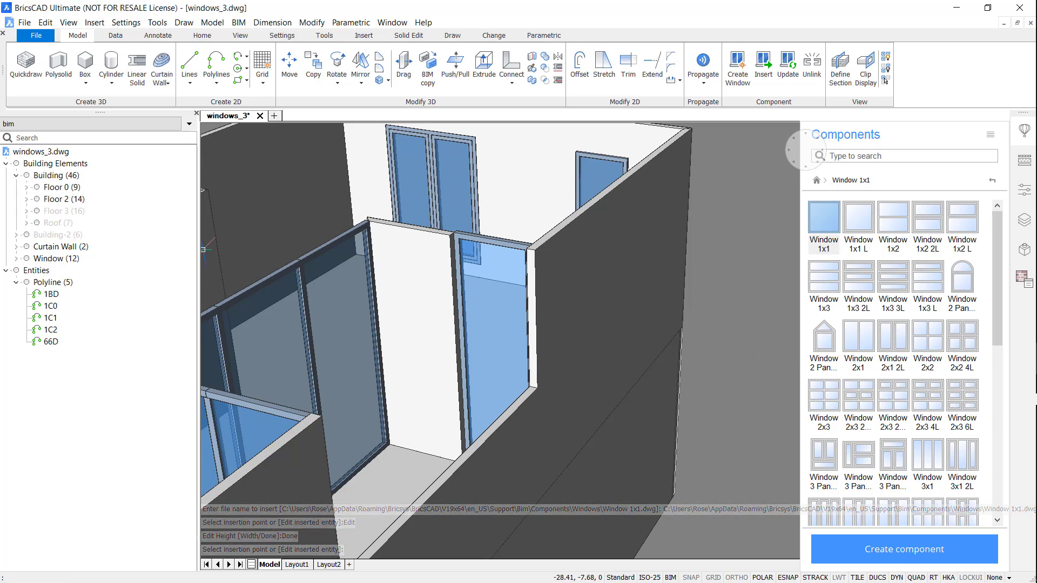
Step: Show all floors of Building, including Floor 3 and Roof, and clear the selection
right_click(76, 175)
click(95, 160)
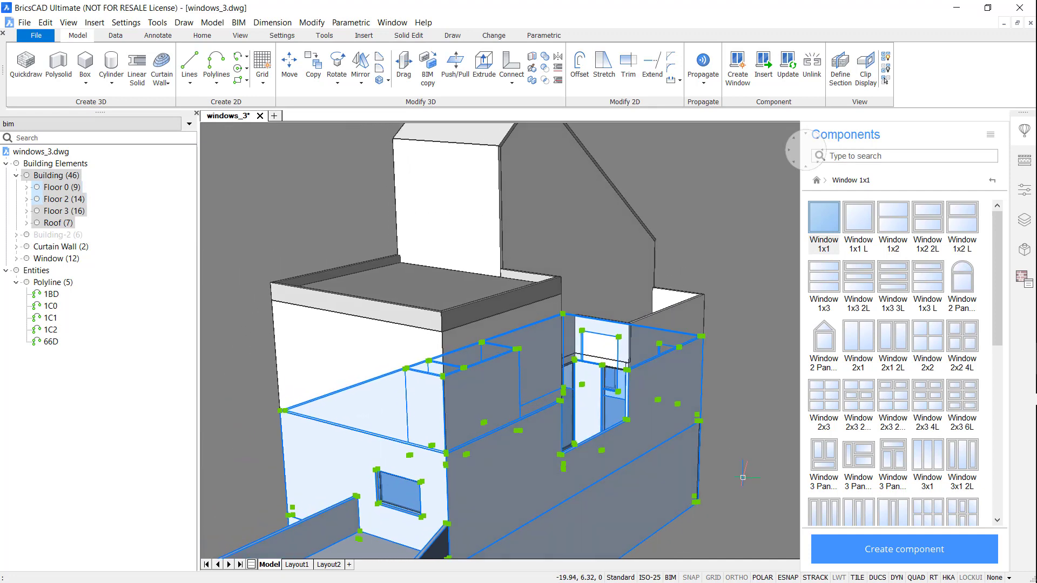
key(Escape)
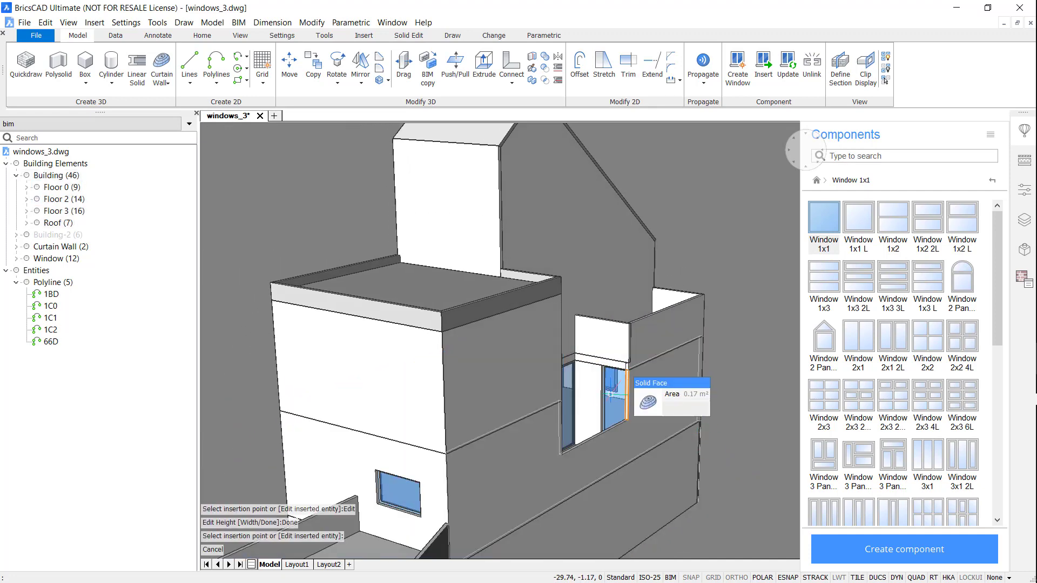
Step: Insert a copy of the tall recess window on the gable wall, 1.5 from its right edge and 0 above its base
mouse_move(631, 401)
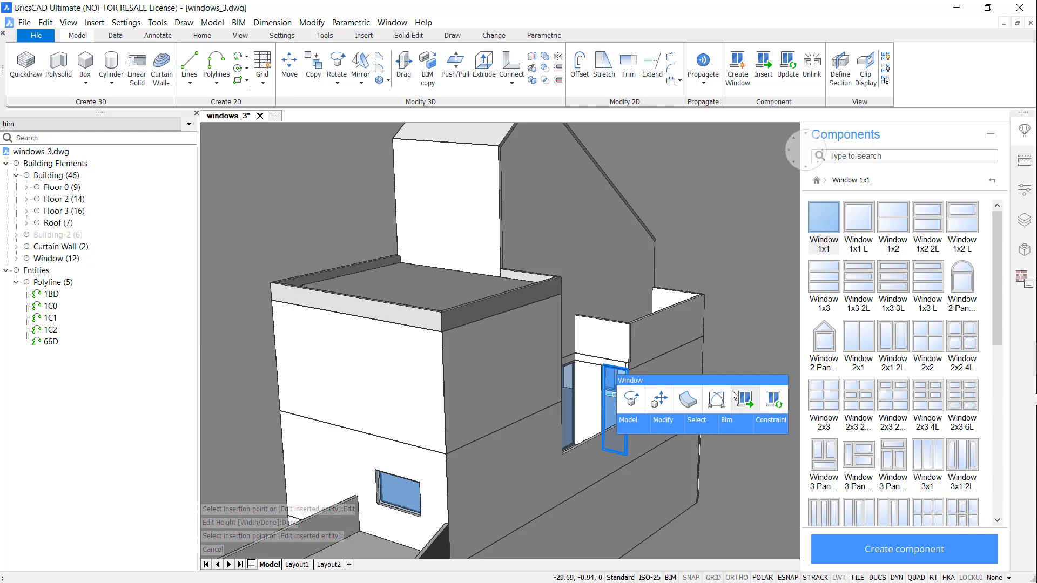
click(746, 401)
shift+middle_drag(652, 318, 643, 346)
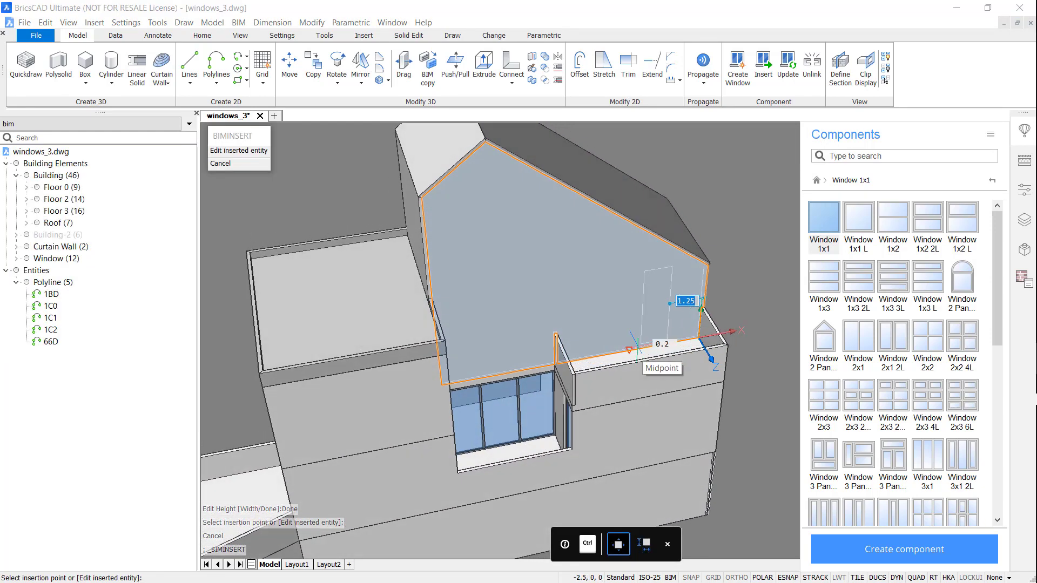
key(Tab)
text(0)
key(Tab)
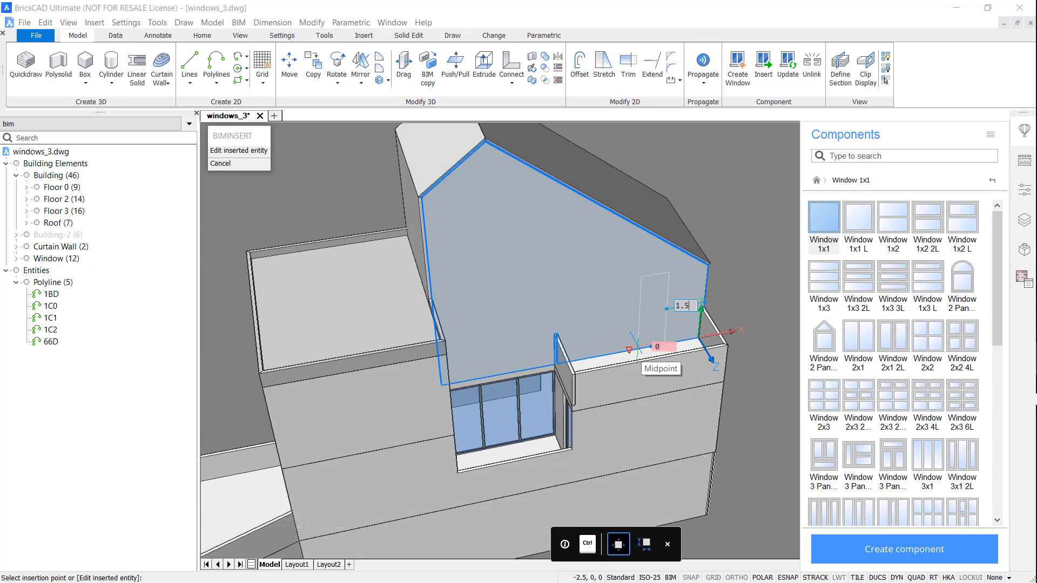
click(637, 347)
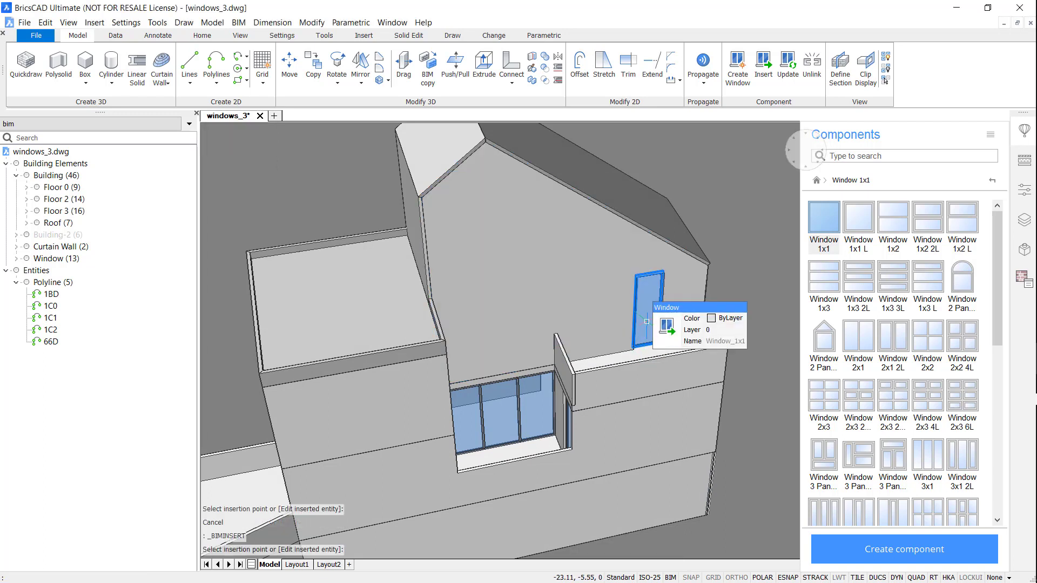
Step: Insert a copy of the wide rear window on the Floor 3 rear wall directly above it, 1 above the wall's base
shift+middle_drag(697, 346, 528, 527)
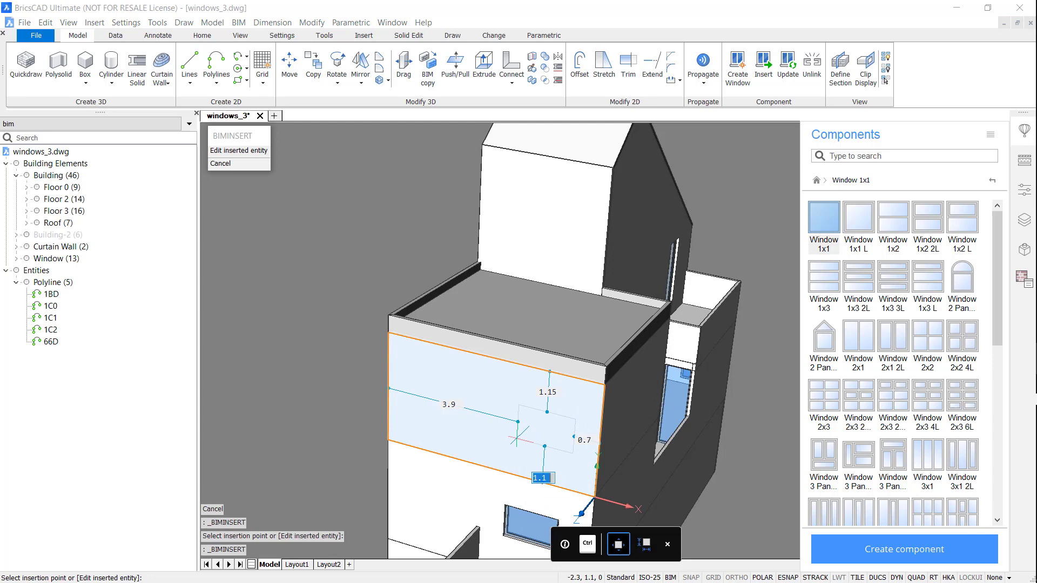
key(Tab)
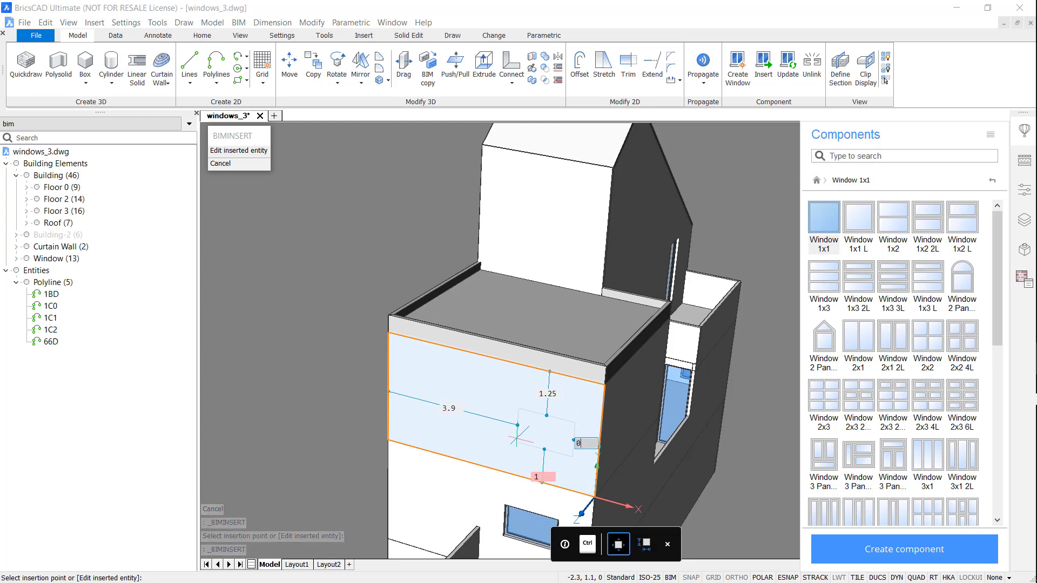
text(5)
key(Tab)
key(Return)
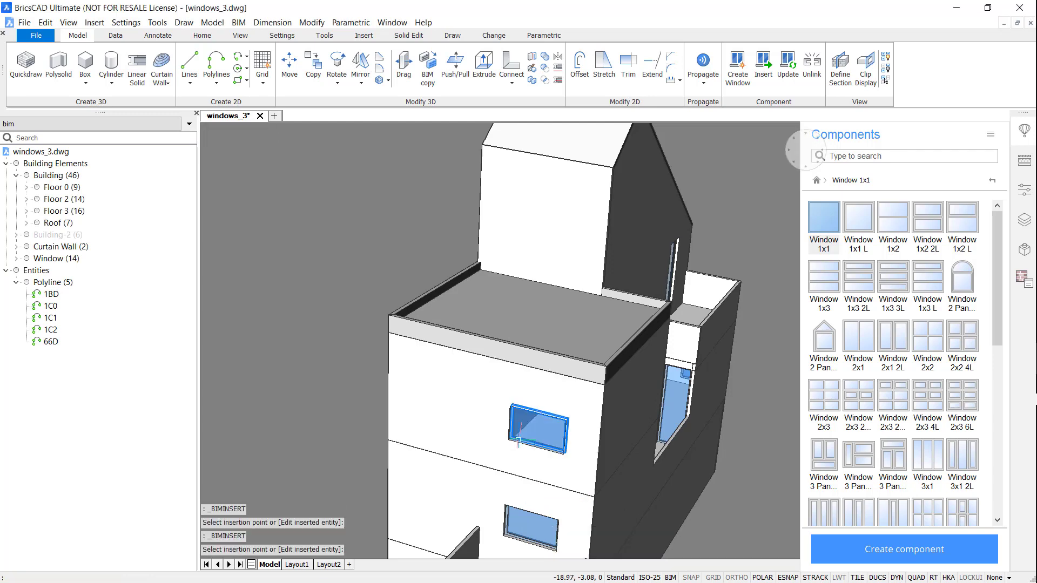
Step: Insert another copy of the wide rear window on the Floor 3 rear wall, 0.95 from its left edge and 1 above its base
key(Return)
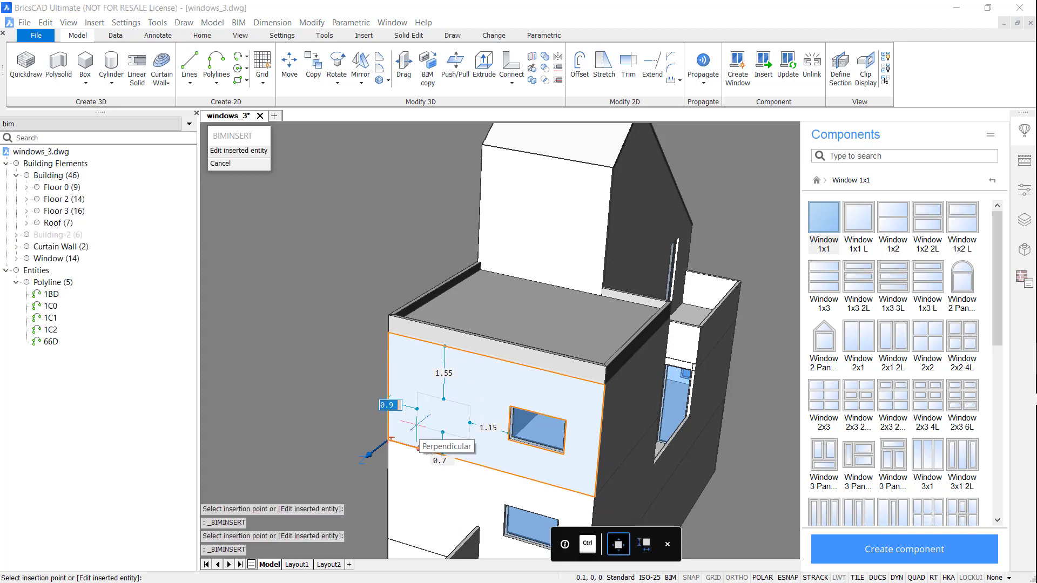
key(Tab)
key(Tab)
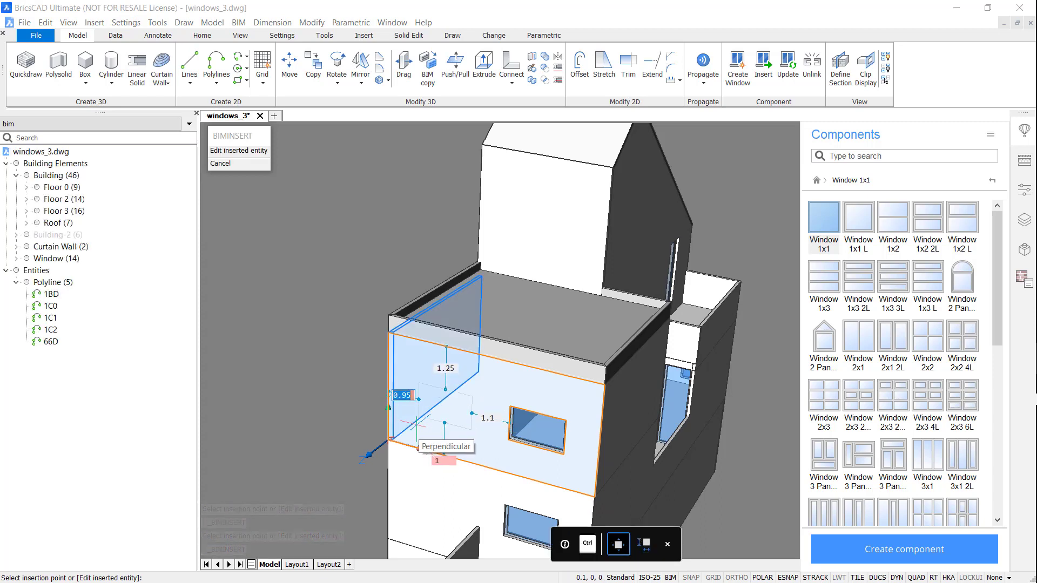
key(Return)
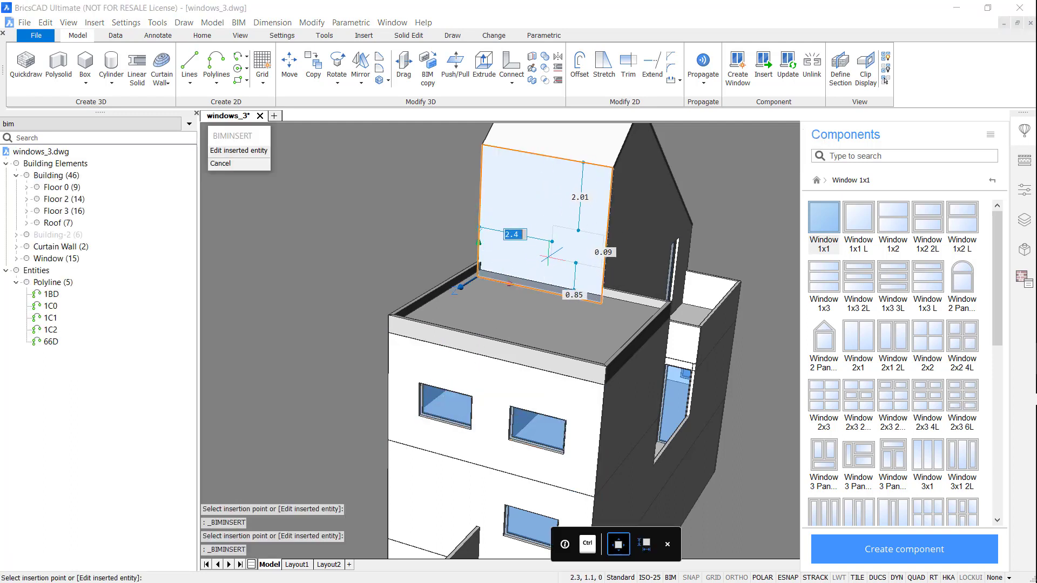
Step: Insert a copy of the wide rear window on the set-back rear wall below the roof, 0.5 from its right edge and 1 above its base
key(Tab)
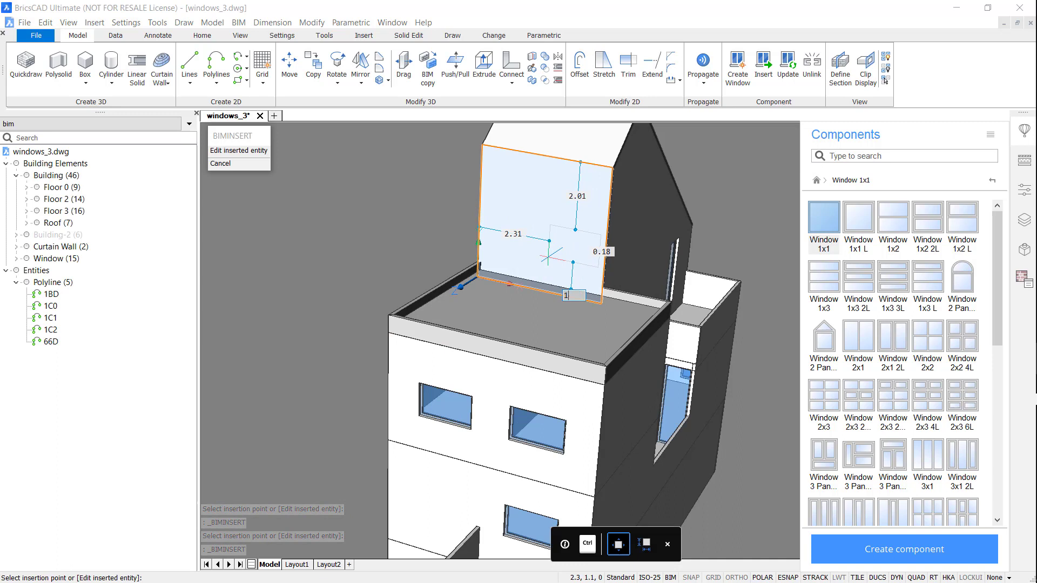
key(Tab)
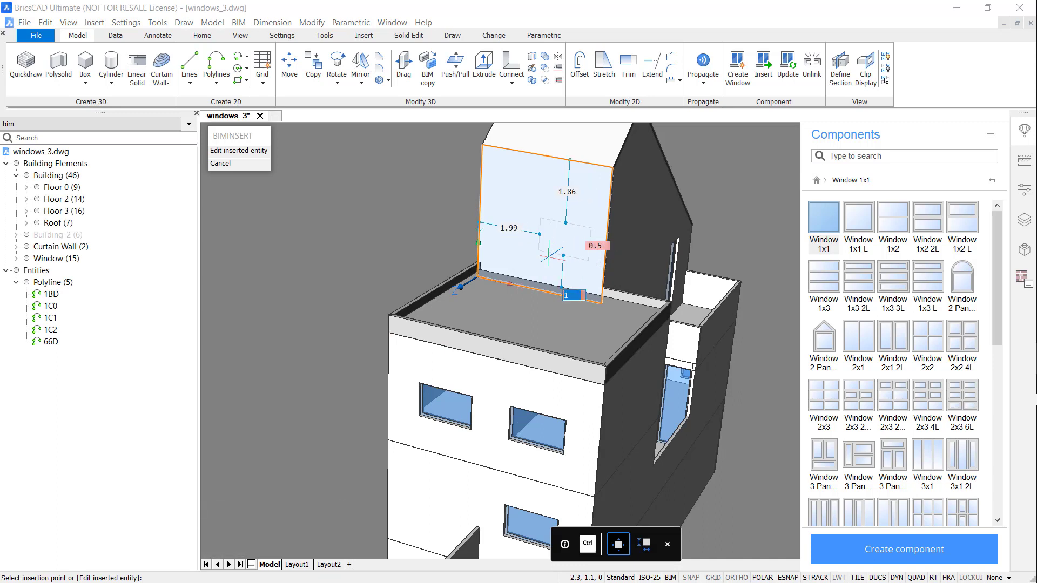
key(Return)
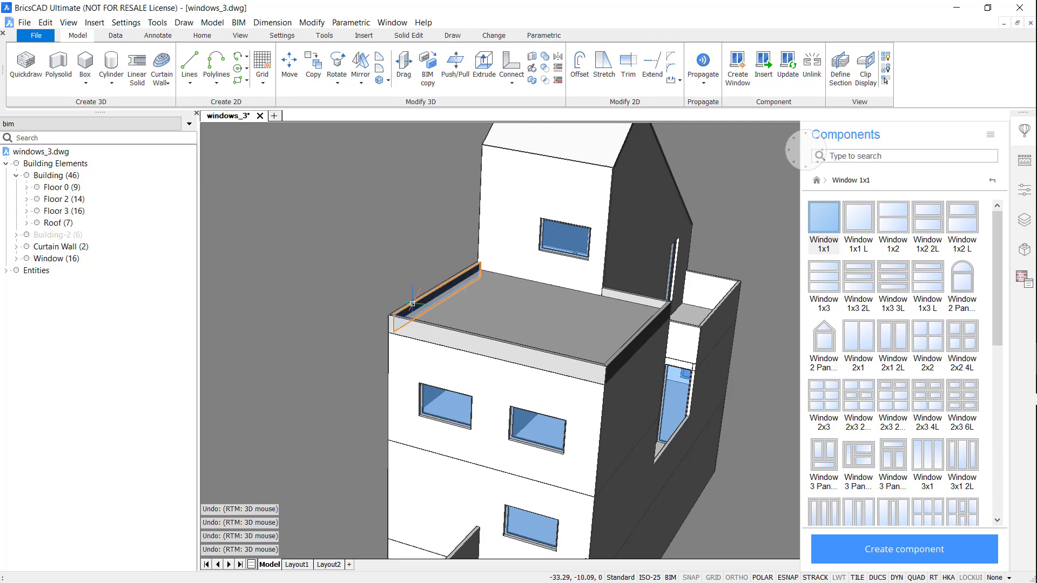
Step: Draw a circle with a perimeter of about 2.01 m near the gable wall's peak and create a window from it
scroll(628, 238, up, 5)
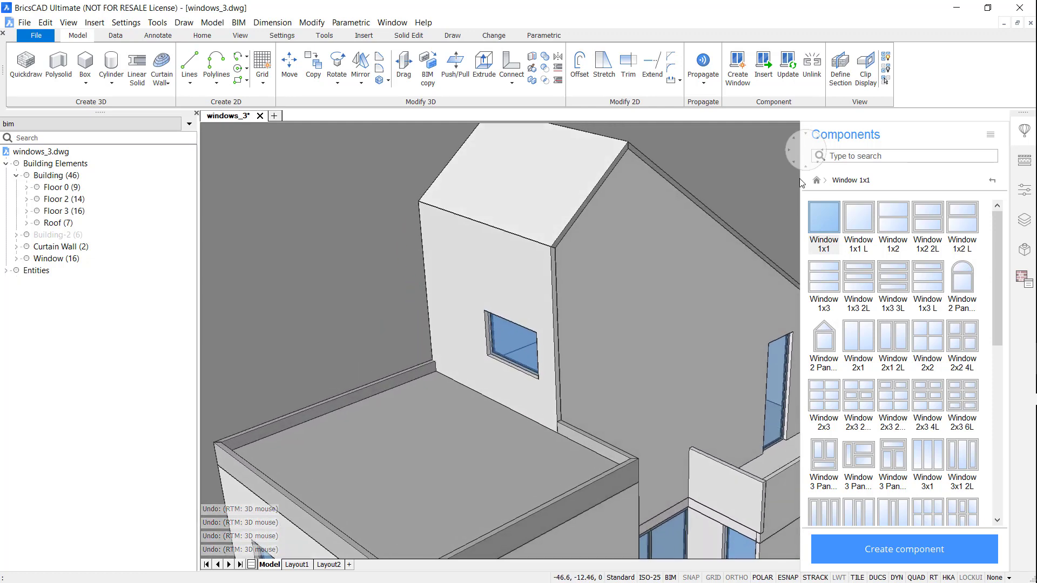
scroll(776, 195, up, 3)
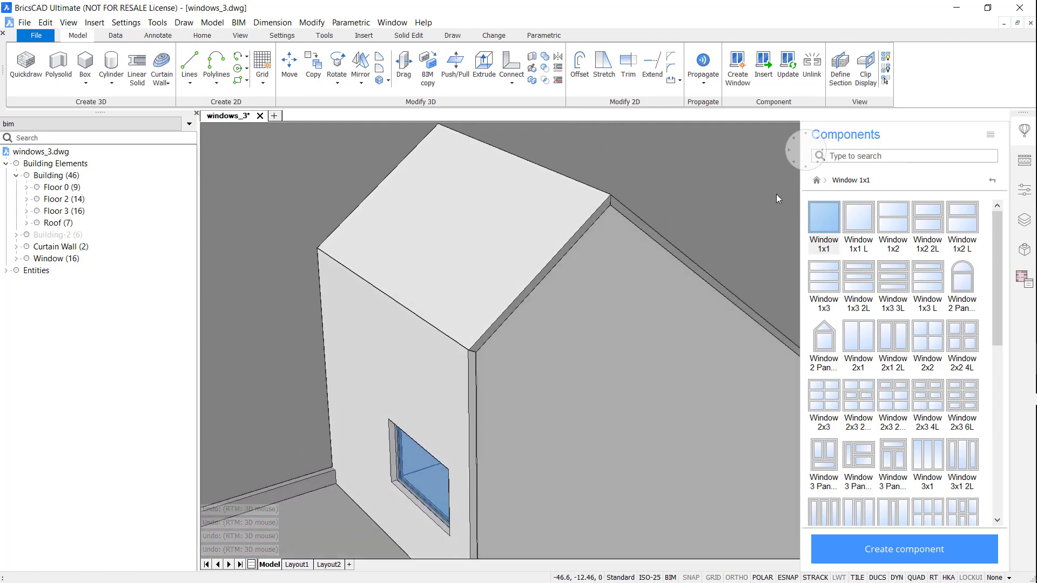
click(241, 73)
click(243, 88)
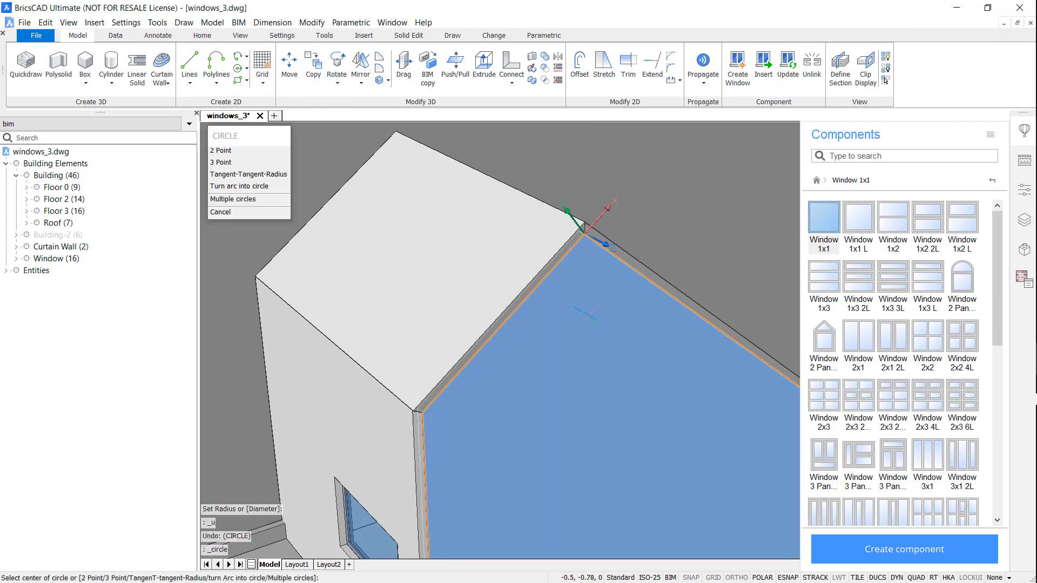
click(588, 313)
click(607, 326)
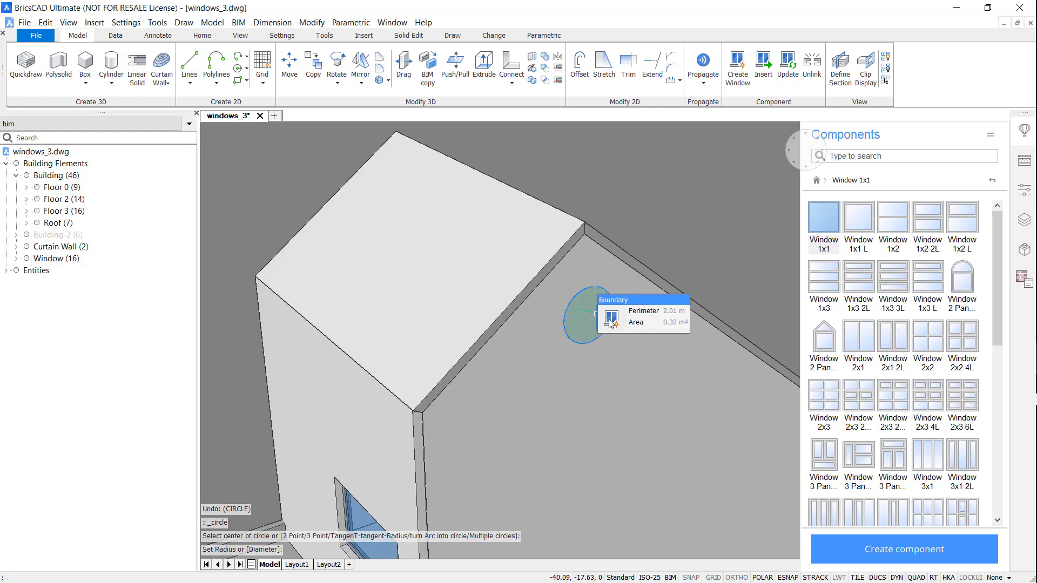
click(610, 318)
click(434, 215)
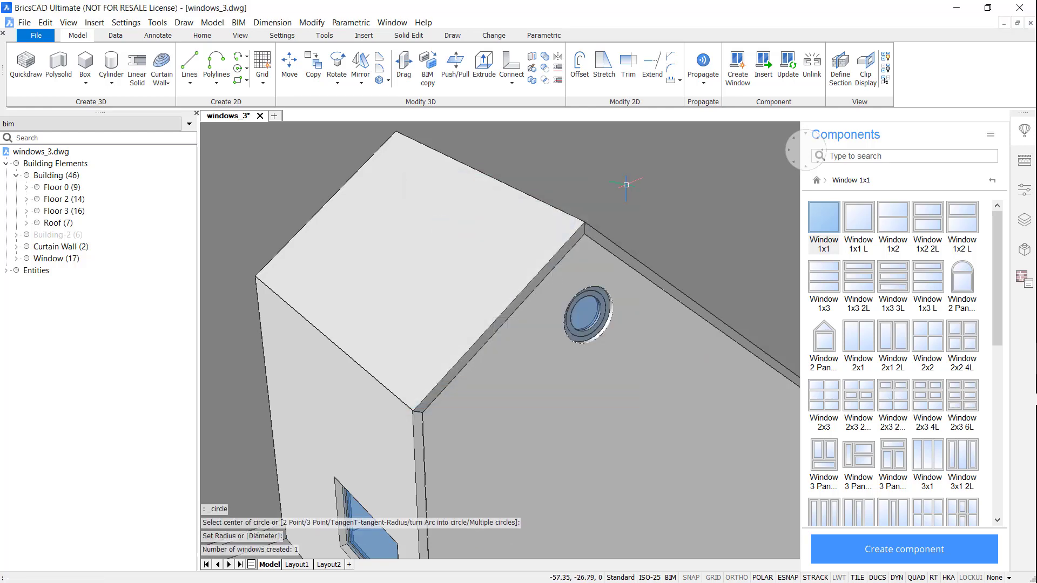
Step: Close the component library, list the model's windows in the structure tree, and delete the loose entities outside the building elements
scroll(658, 246, down, 3)
shift+middle_drag(658, 246, 648, 252)
click(1024, 131)
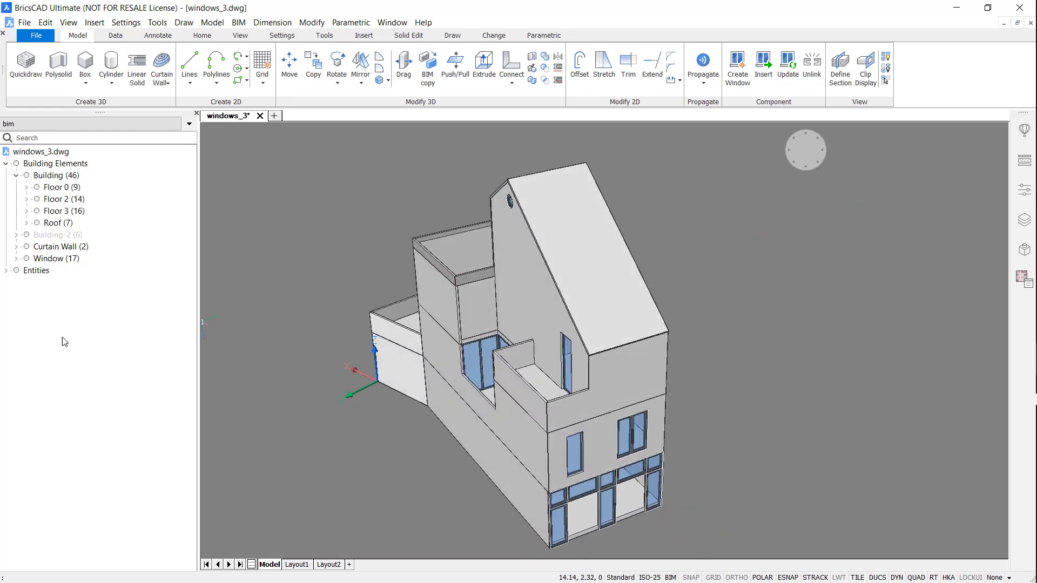
click(16, 259)
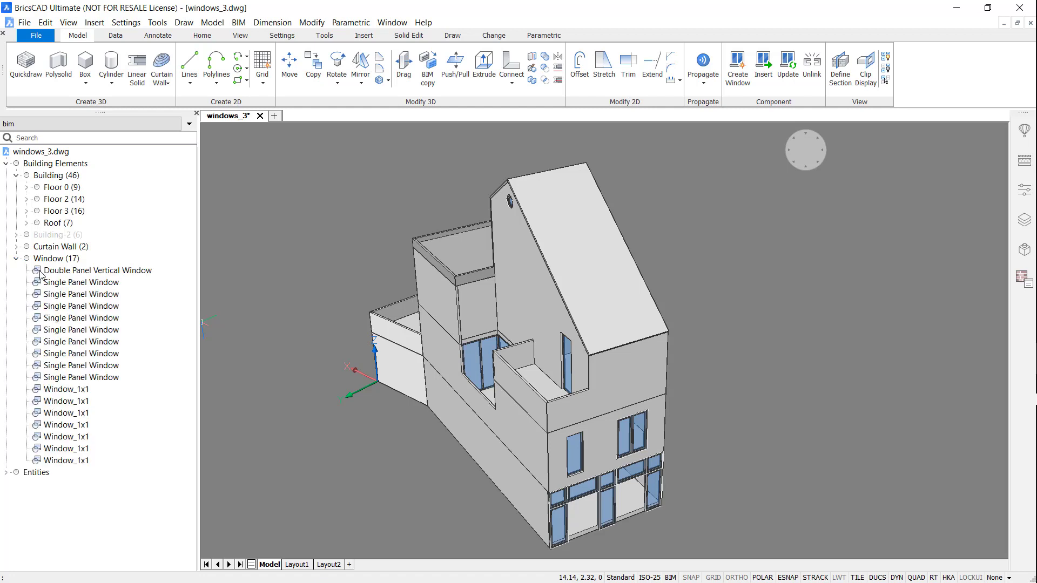
click(25, 477)
key(Delete)
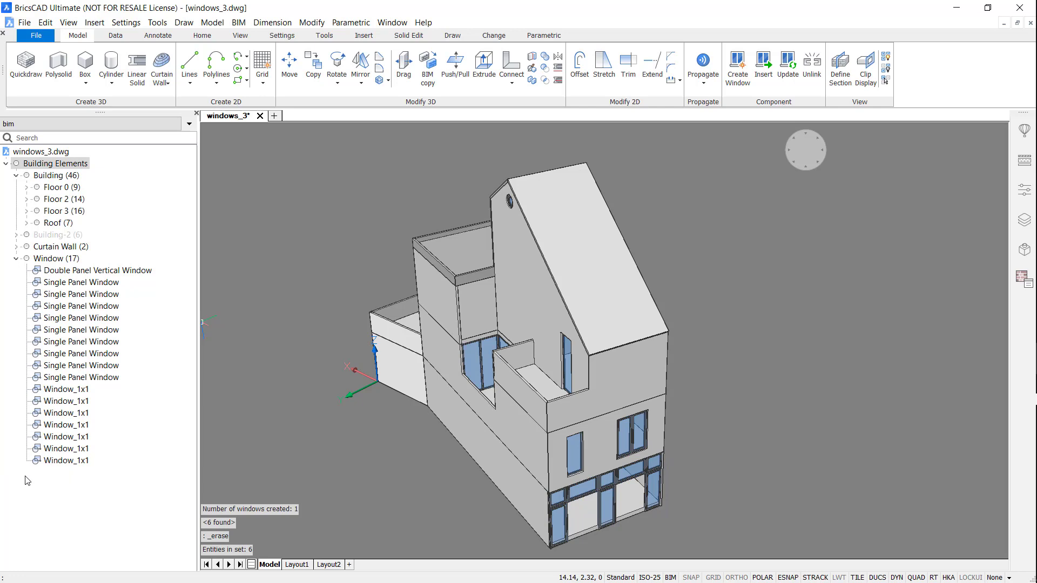
key(ctrl+z)
Step: Hide all floors and the roof of Building and clear the selection
click(62, 178)
right_click(63, 179)
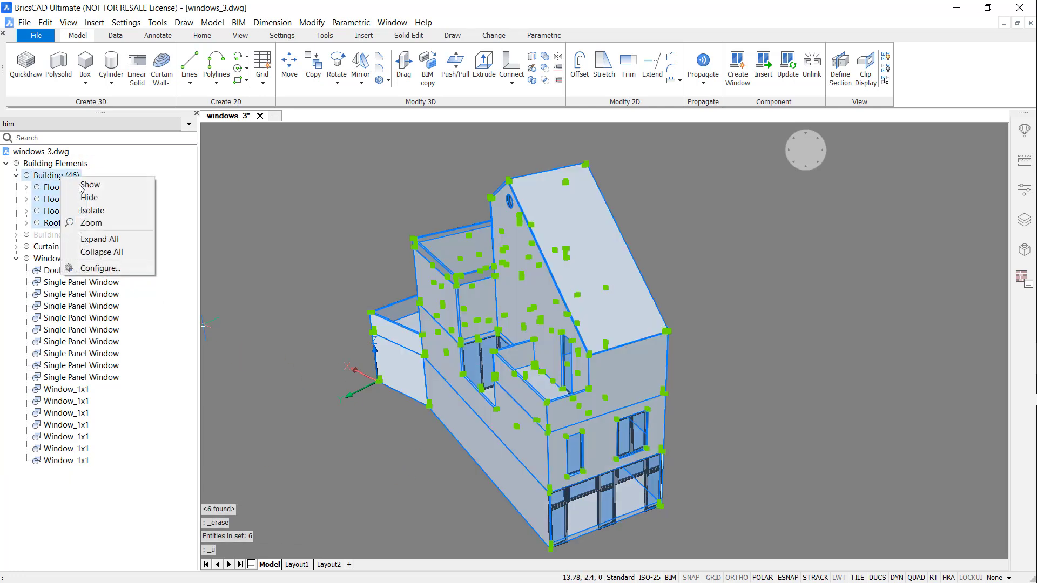
click(106, 199)
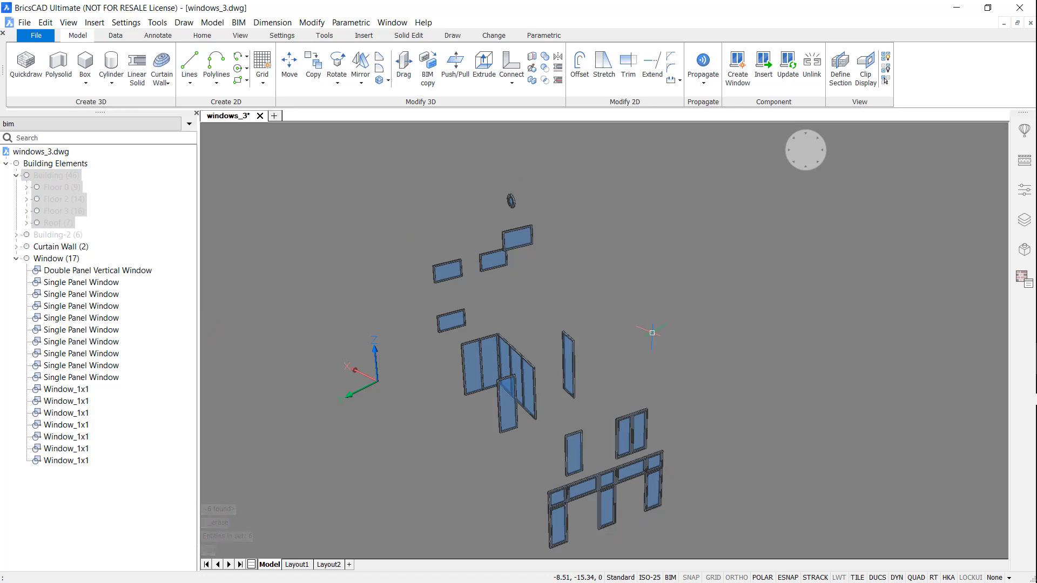
key(Escape)
Step: Assign the middle-storey windows and both curtain walls to Building, story Floor 2, and hide them
shift+middle_drag(713, 368, 723, 395)
click(723, 395)
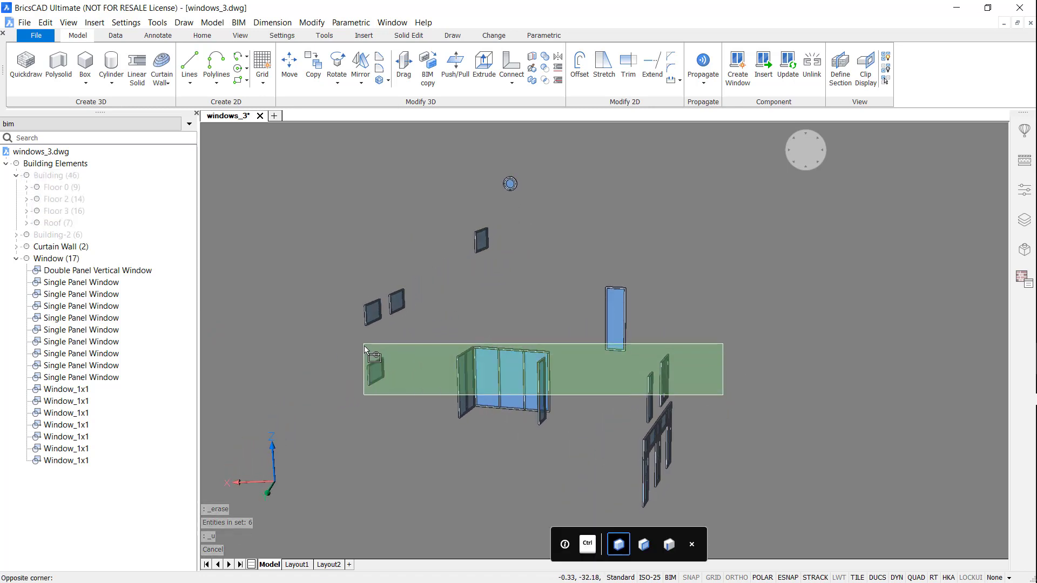
click(349, 363)
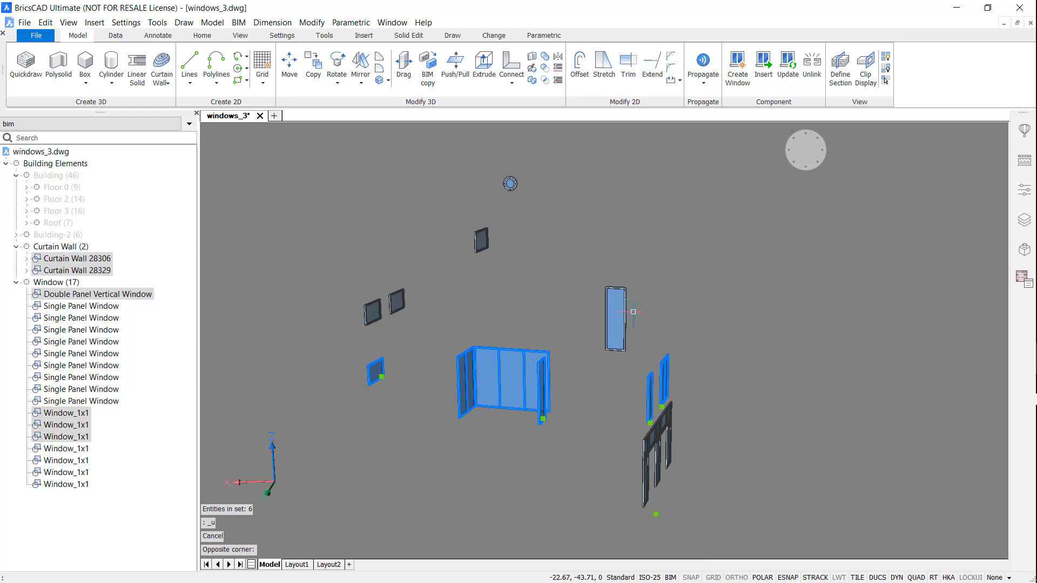
click(1023, 192)
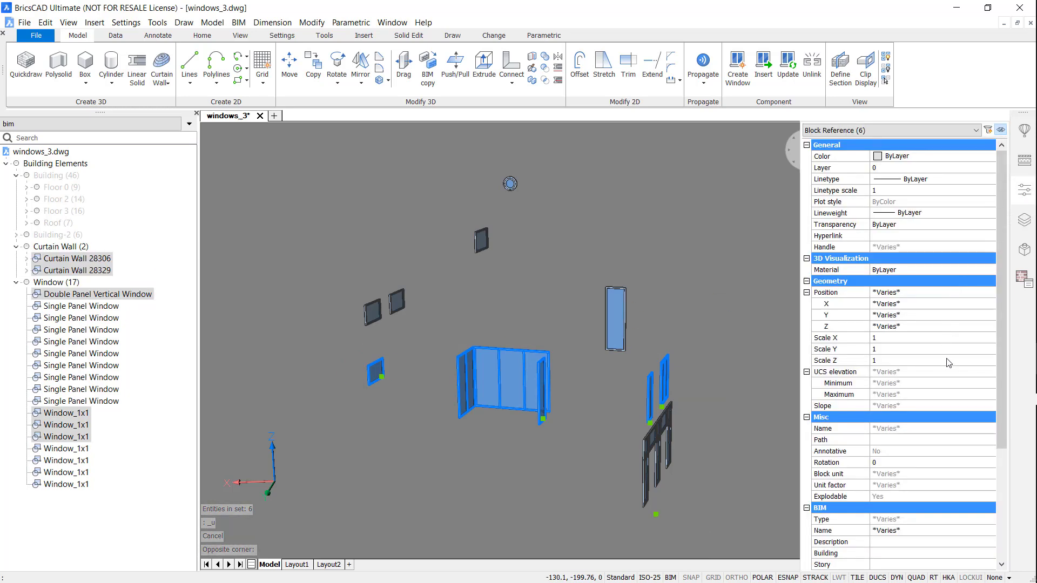
scroll(949, 363, down, 4)
click(926, 417)
click(923, 419)
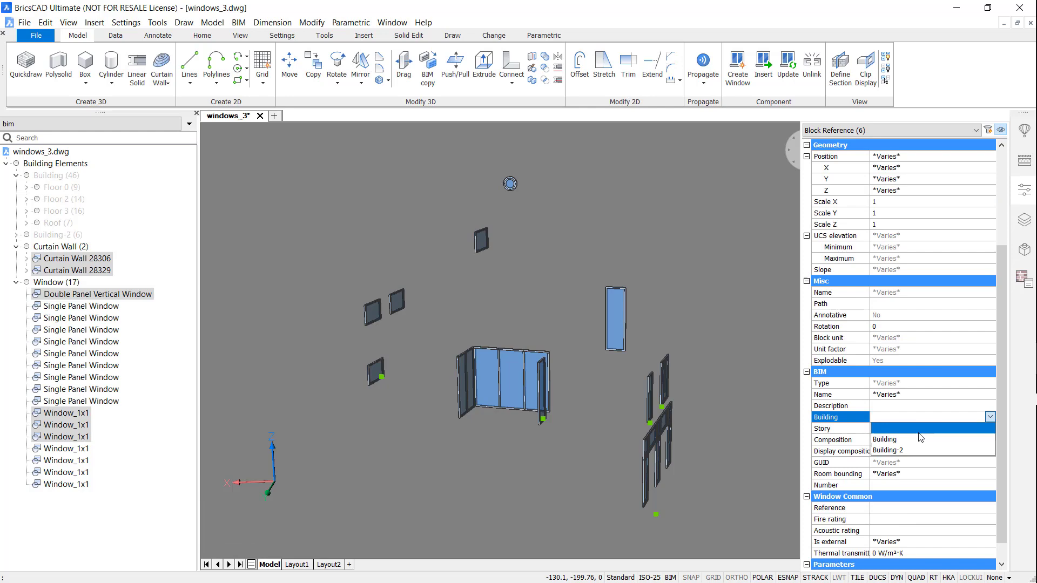
click(918, 435)
click(920, 432)
click(918, 431)
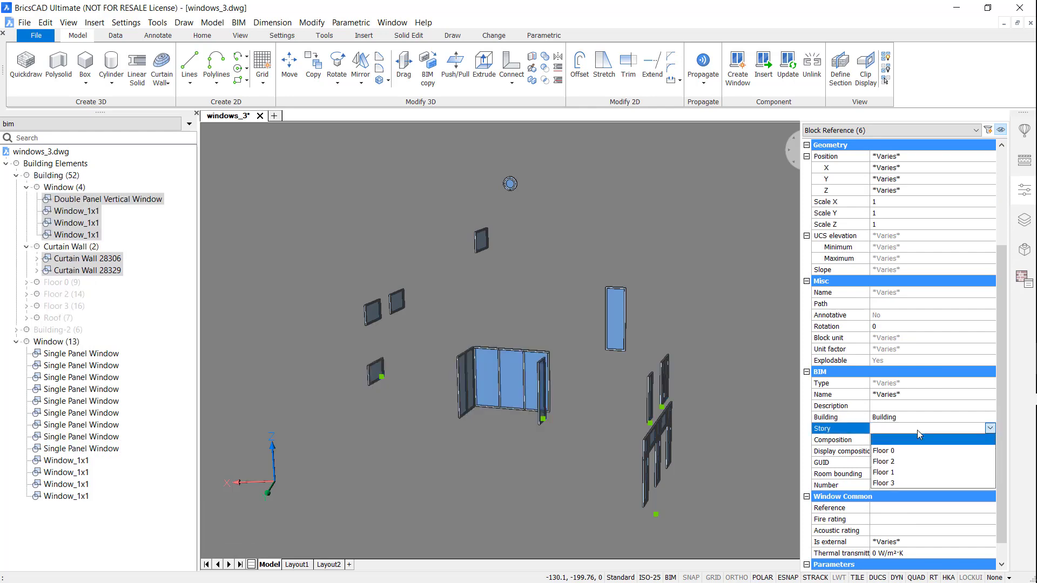
click(914, 465)
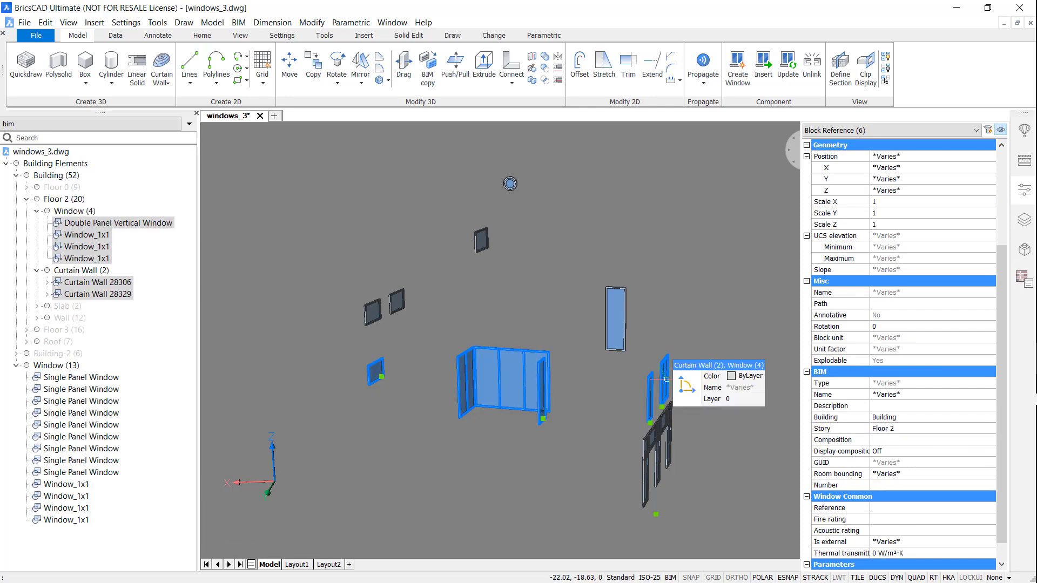
click(729, 377)
Step: Assign the five upper windows, including the round gable window, to Building, story Floor 3, and hide them
click(702, 357)
click(342, 166)
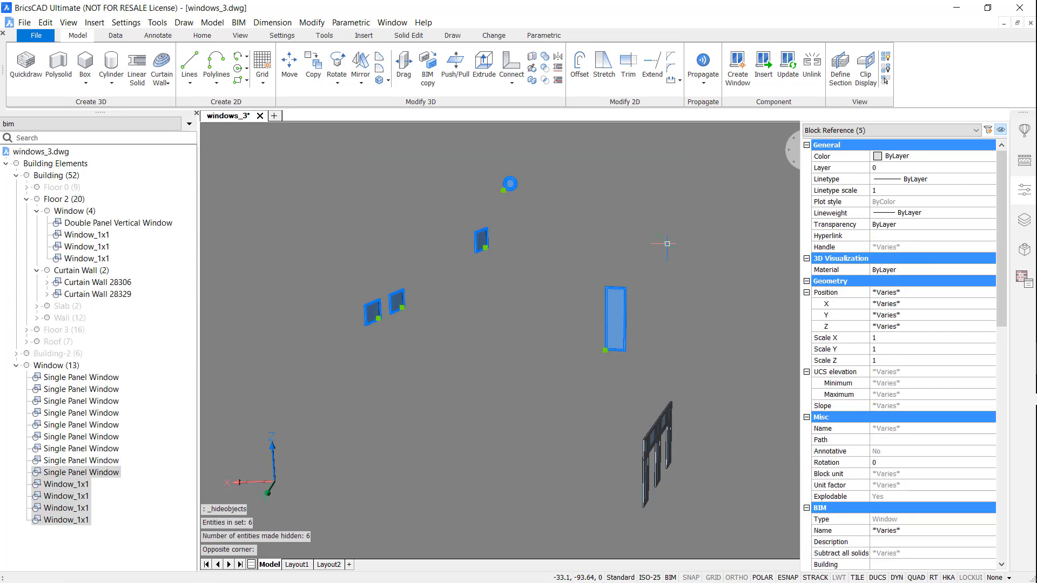
scroll(930, 407, down, 5)
scroll(930, 406, up, 3)
click(925, 372)
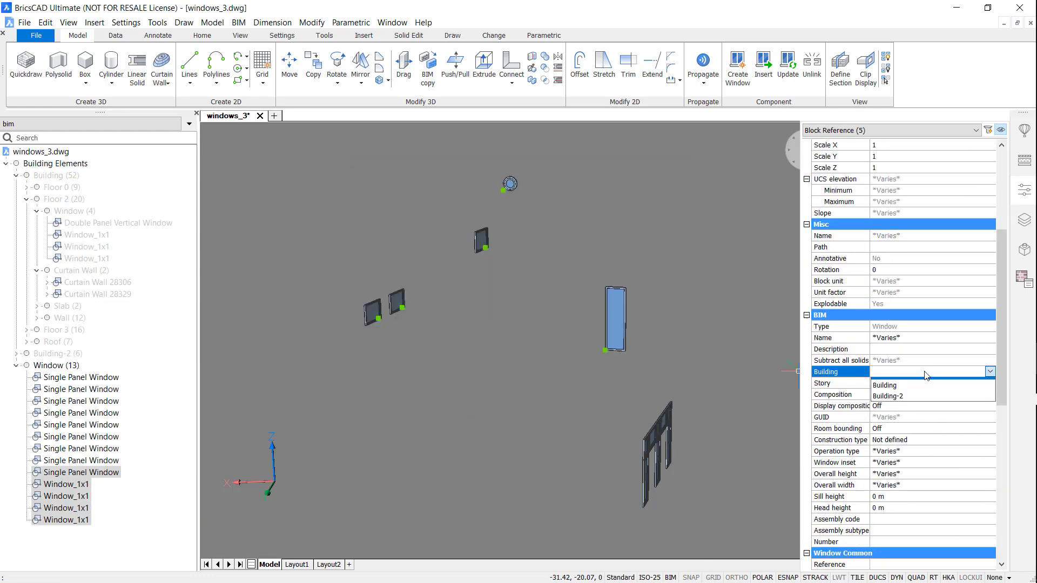
click(885, 387)
click(886, 383)
click(918, 383)
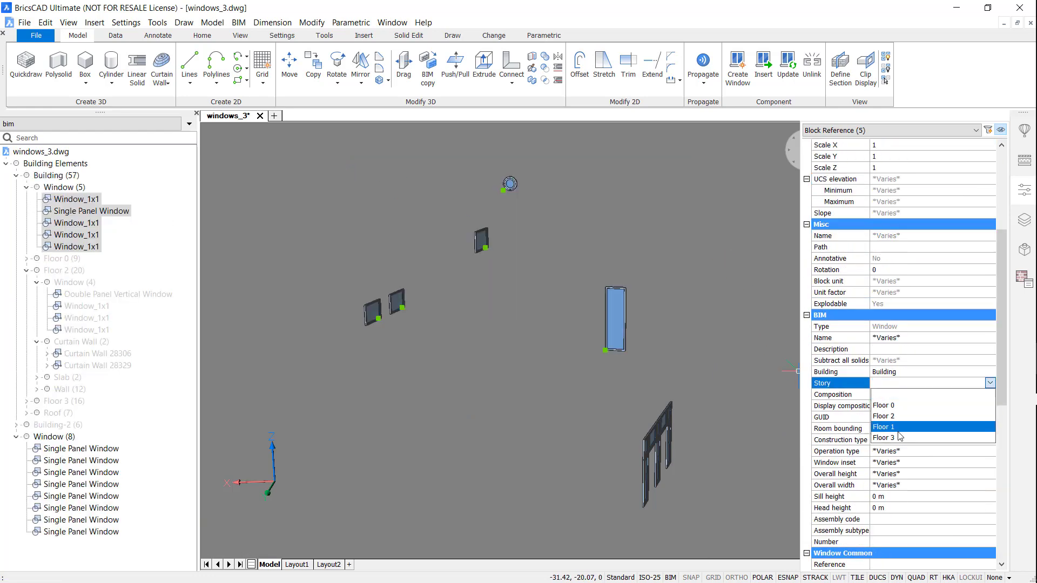
click(886, 429)
right_click(617, 307)
click(643, 321)
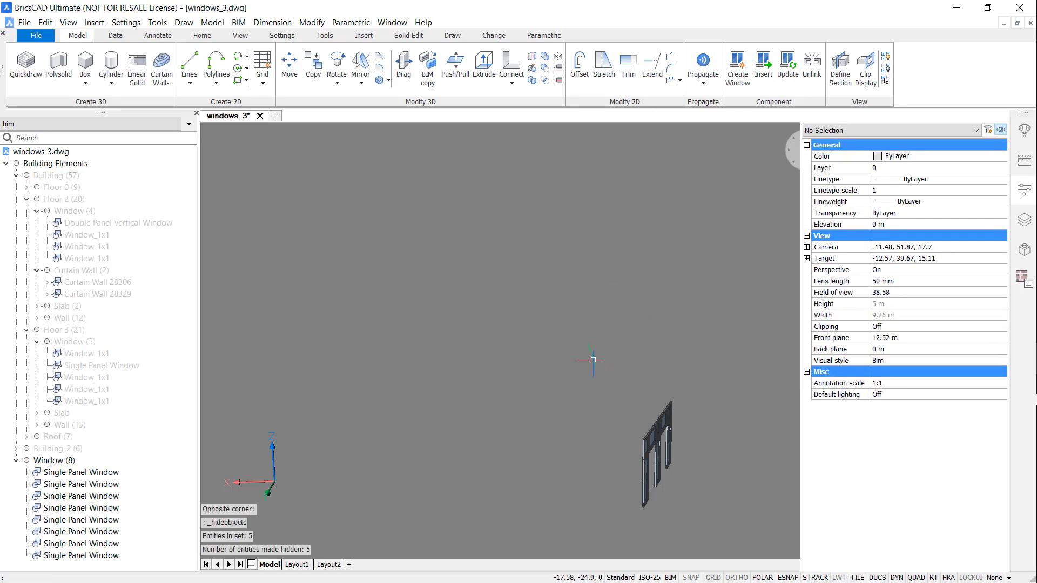
Step: Assign all ground-floor facade windows to Building, story Floor 0, and clear the selection
click(591, 359)
click(724, 514)
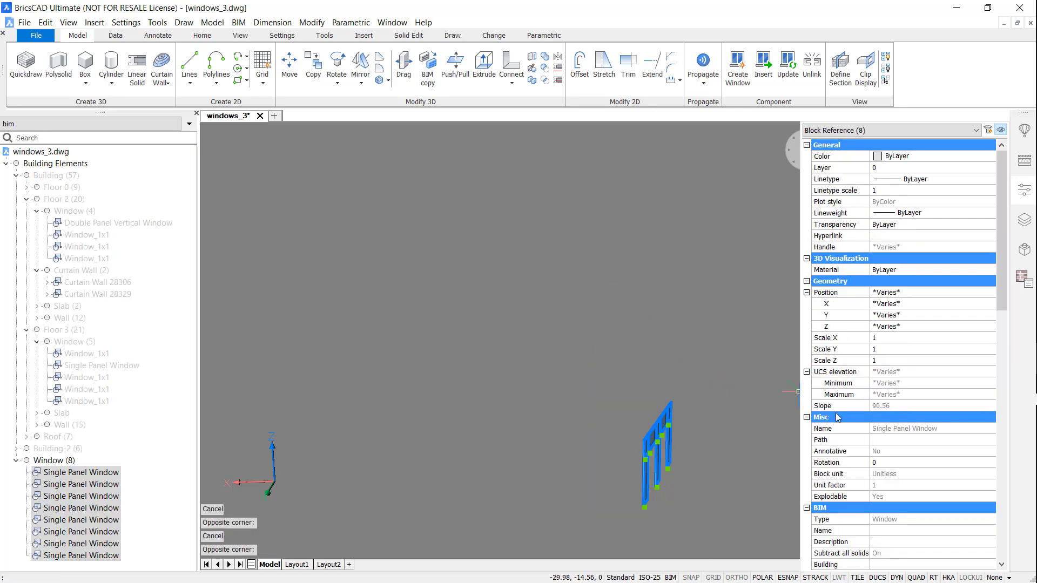
scroll(925, 406, down, 6)
click(907, 360)
click(918, 361)
click(911, 383)
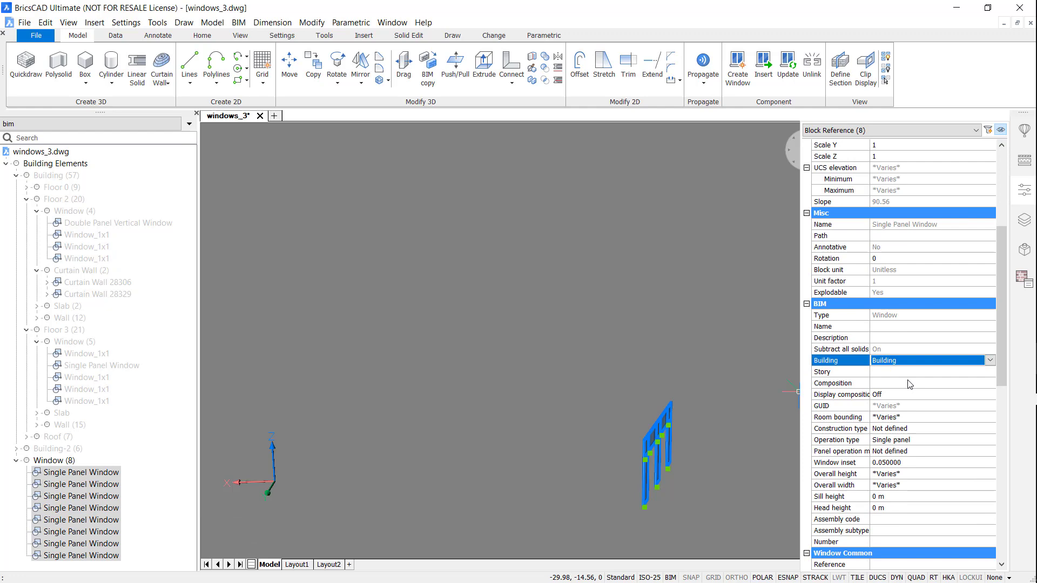
click(908, 371)
click(918, 372)
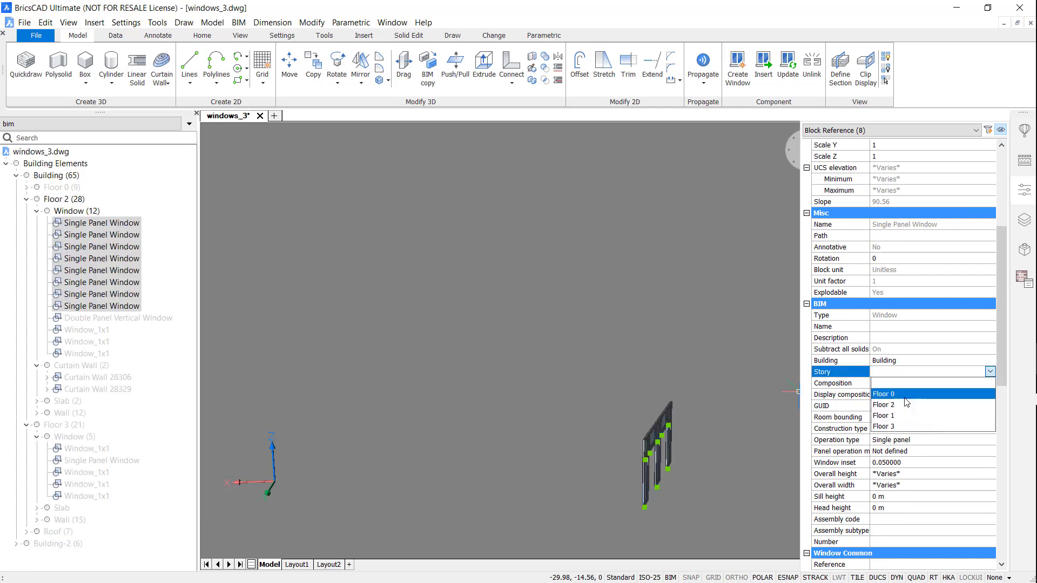
click(904, 398)
key(Escape)
Step: Show Floor 0 of Building and clear the selection
right_click(62, 190)
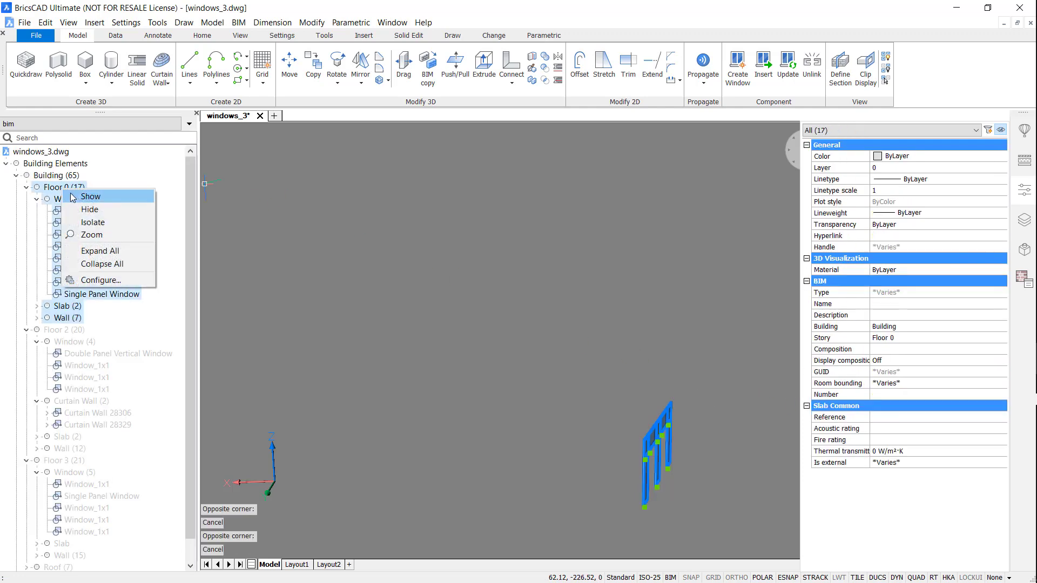
click(90, 196)
key(Escape)
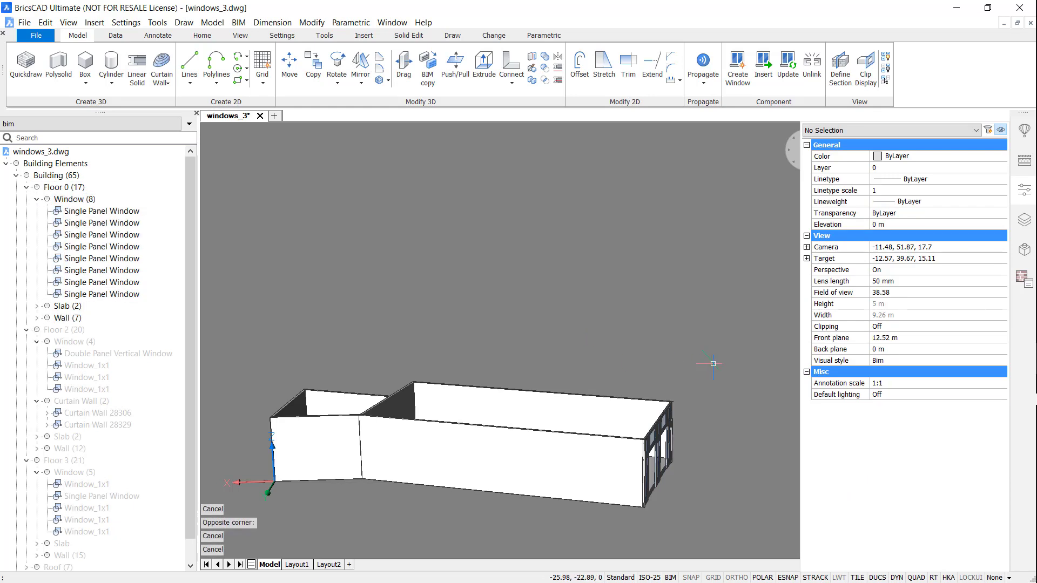
Step: Open the Doors category of the component library
shift+middle_drag(714, 364, 659, 368)
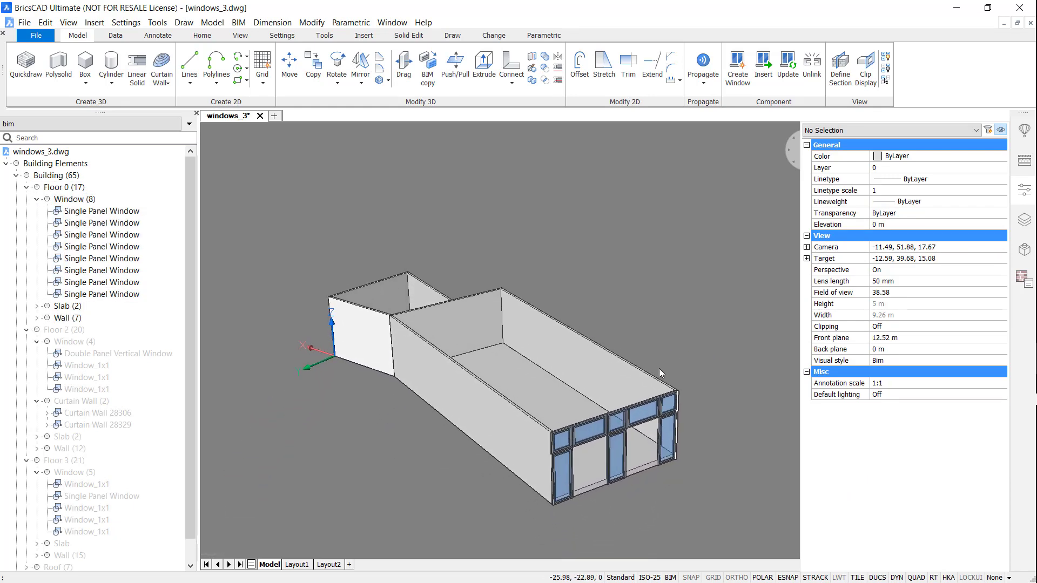
scroll(659, 369, up, 3)
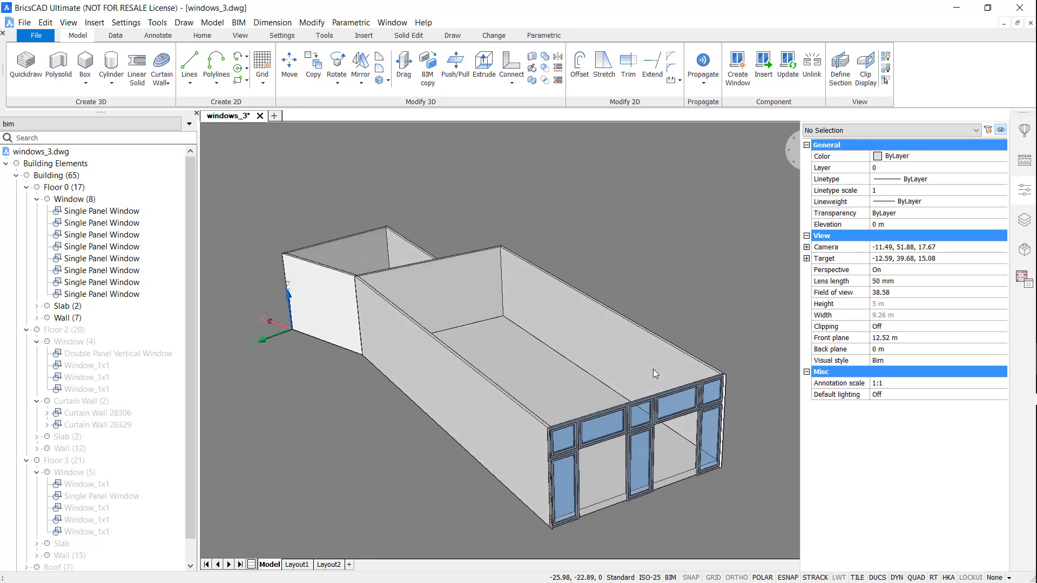
scroll(653, 369, up, 1)
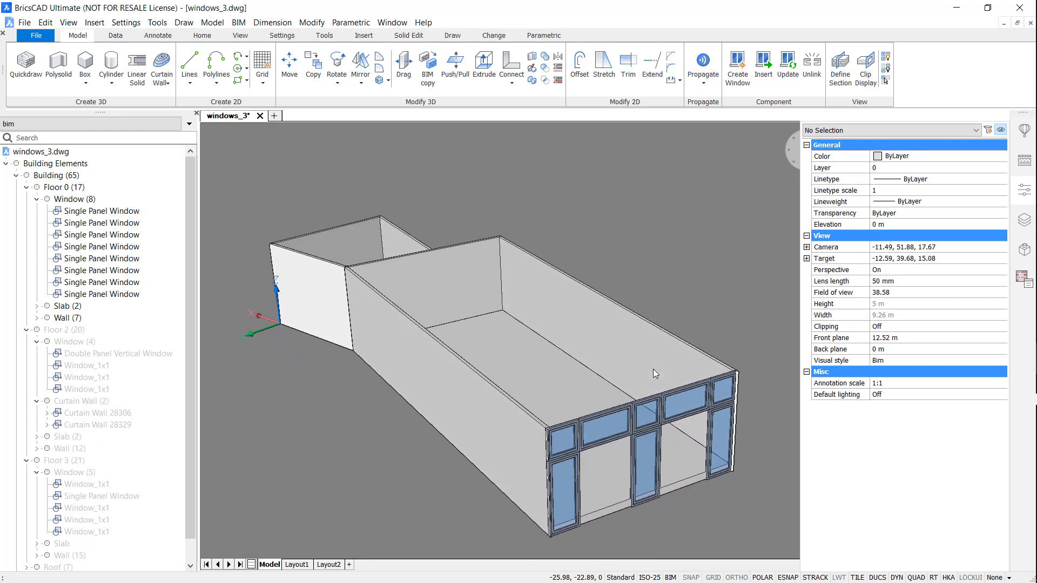
click(1025, 132)
click(817, 180)
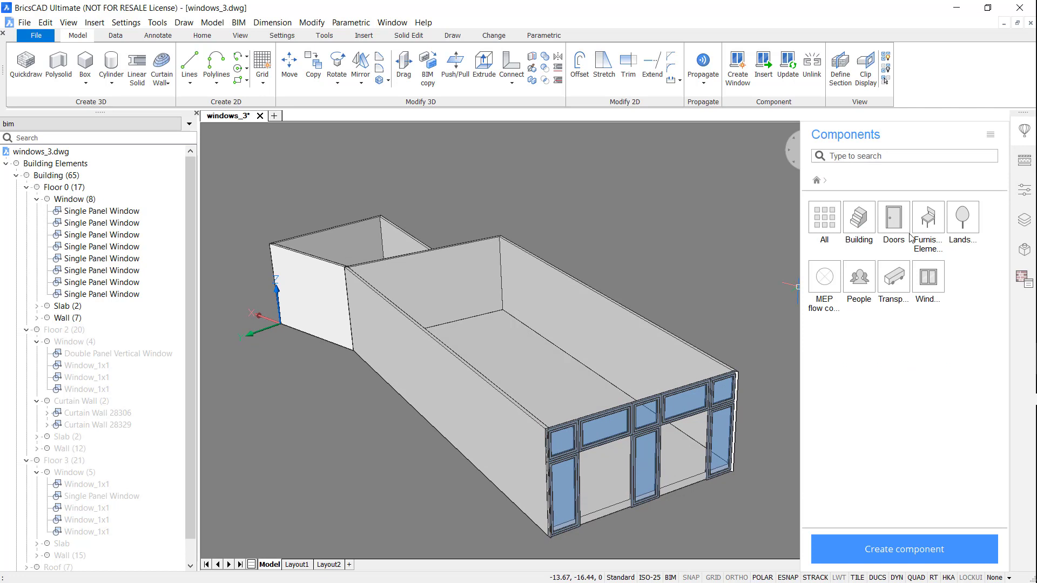
click(905, 225)
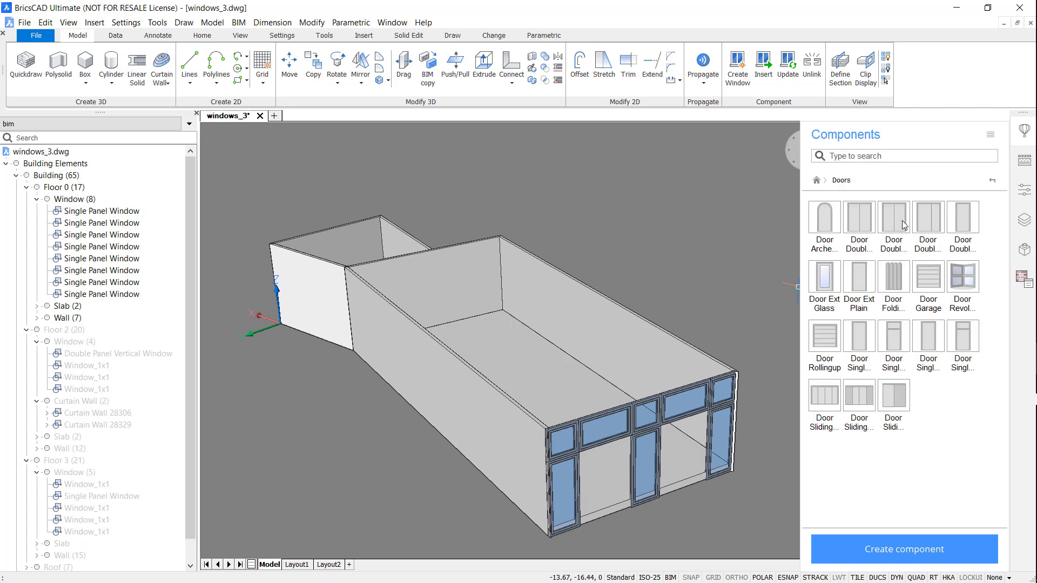
Step: Insert Door Ext Plain into the rear wall of the large ground-floor room, 0.5 m from the wall's end and 0.25 m above its base
click(860, 282)
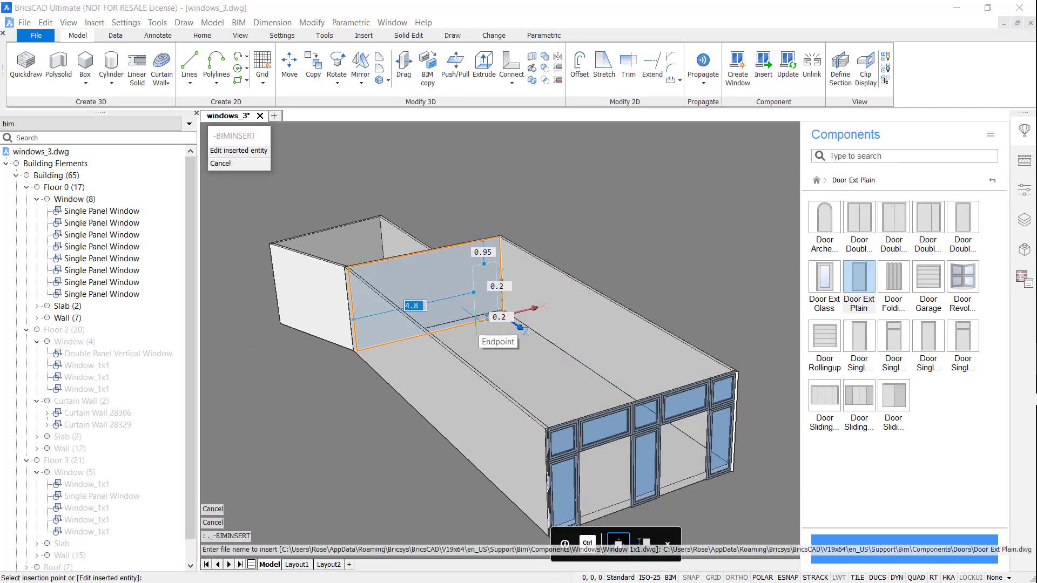
key(Tab)
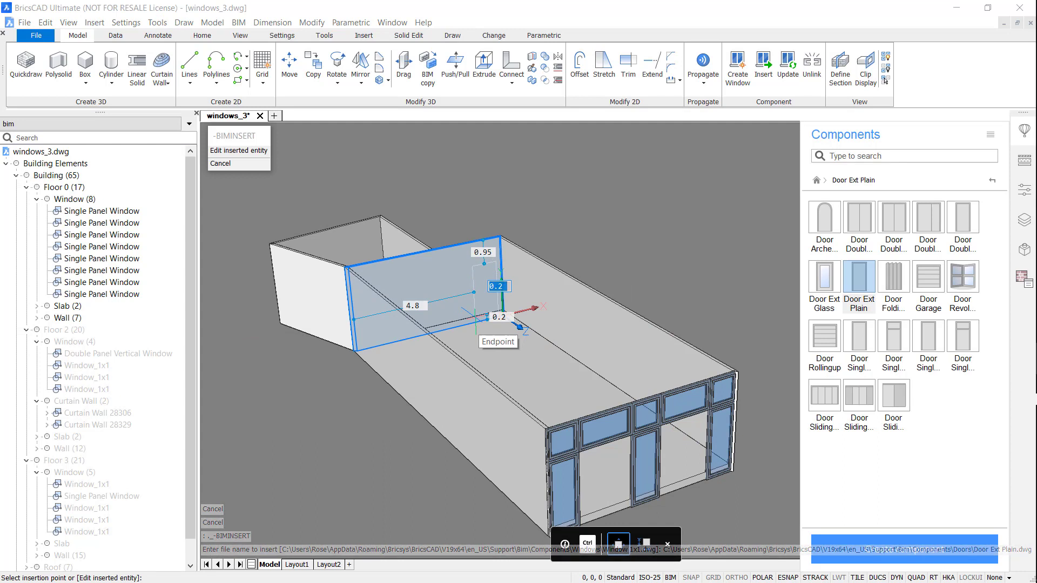
text(0.)
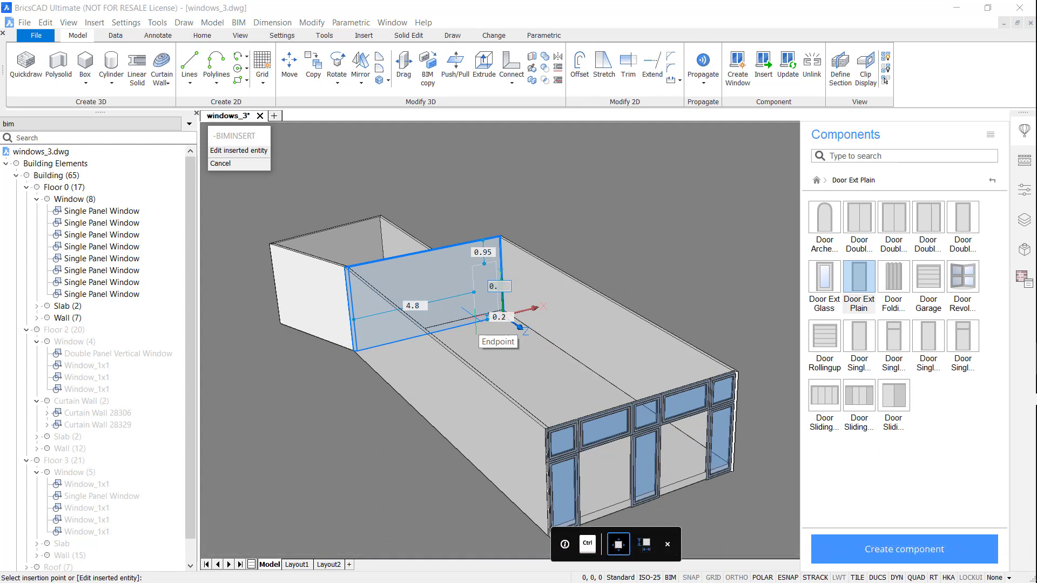
text(5)
key(Tab)
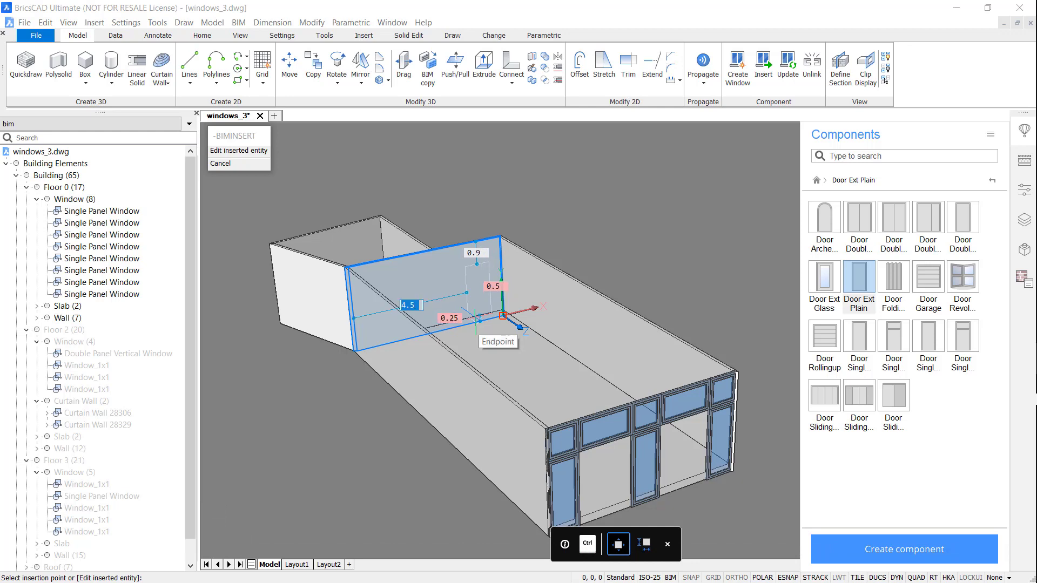
key(Return)
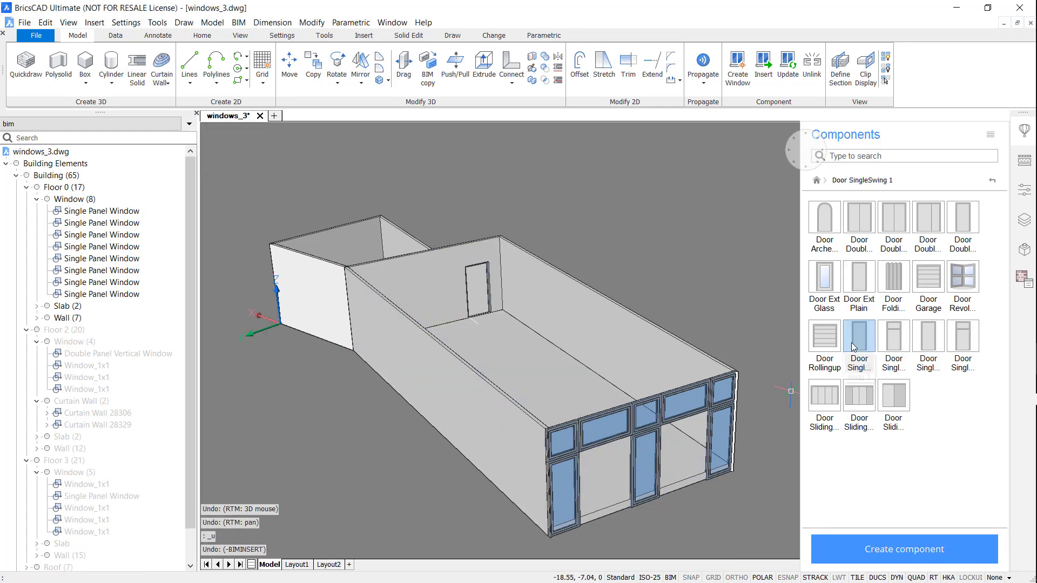
Step: Insert Door SingleSwing 1 into the same ground-floor wall beside the plain exterior door, 0.25 m above the wall's base
click(854, 347)
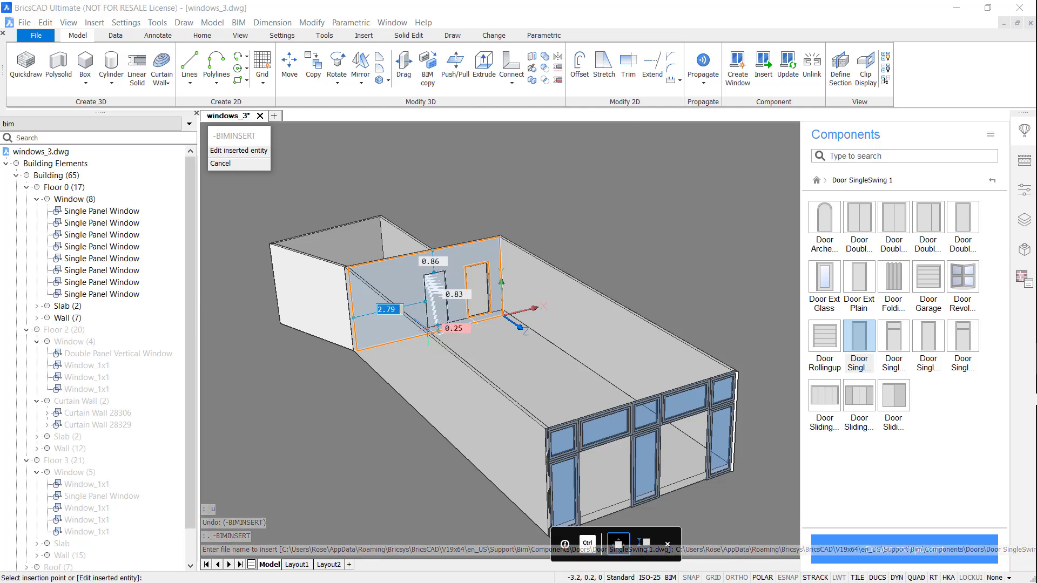
key(Tab)
click(419, 336)
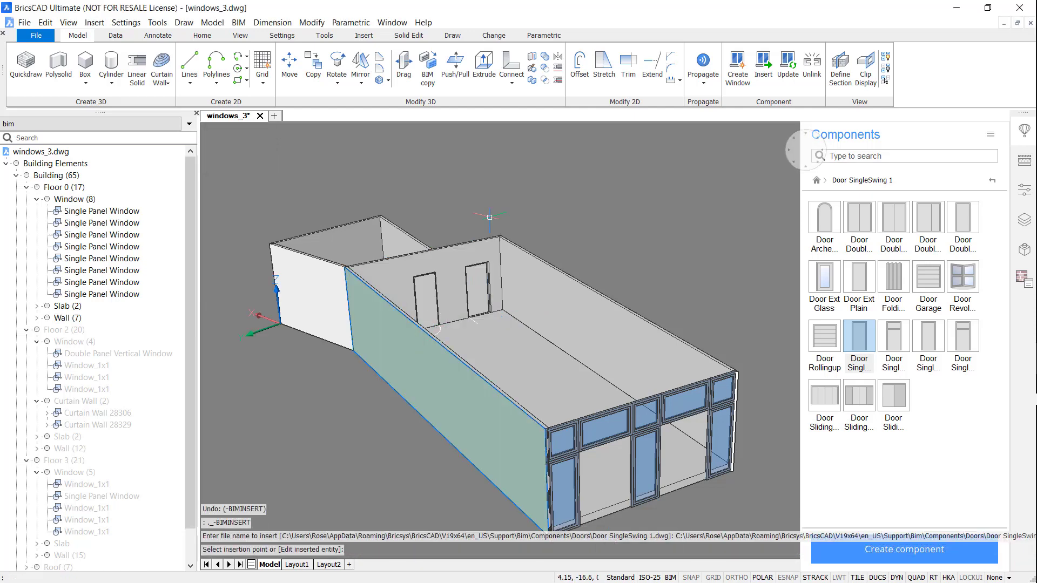
Step: Flip the hinge side of the plain exterior door and the opening direction of the single-swing door
shift+middle_drag(506, 219, 528, 182)
scroll(527, 180, up, 5)
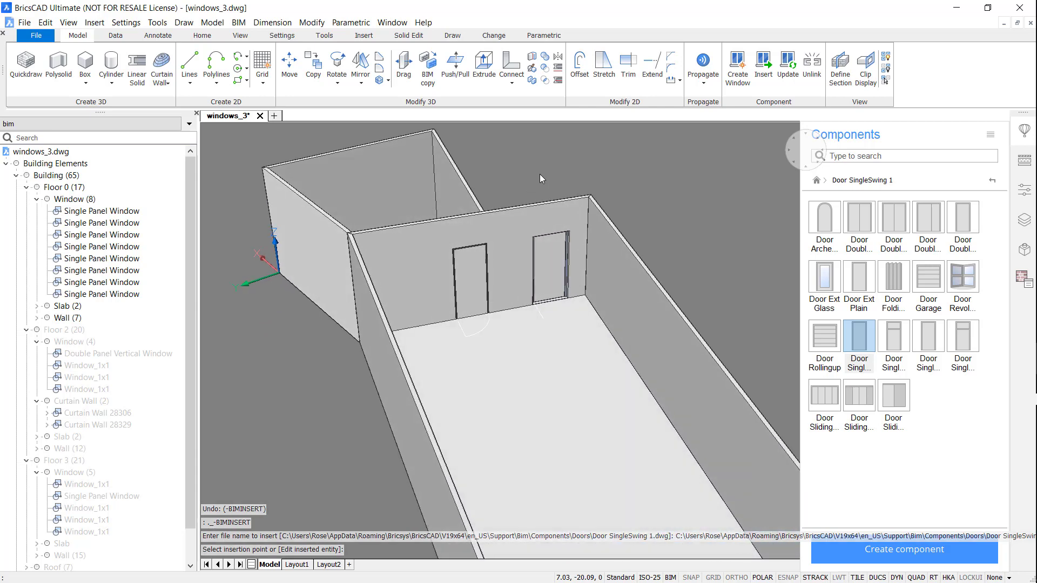
mouse_move(598, 319)
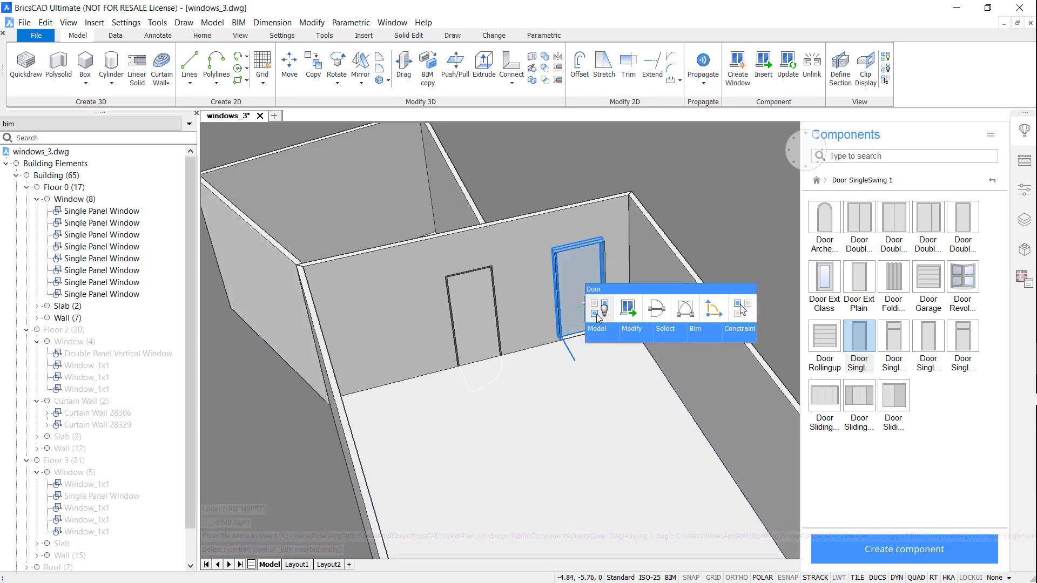
click(686, 315)
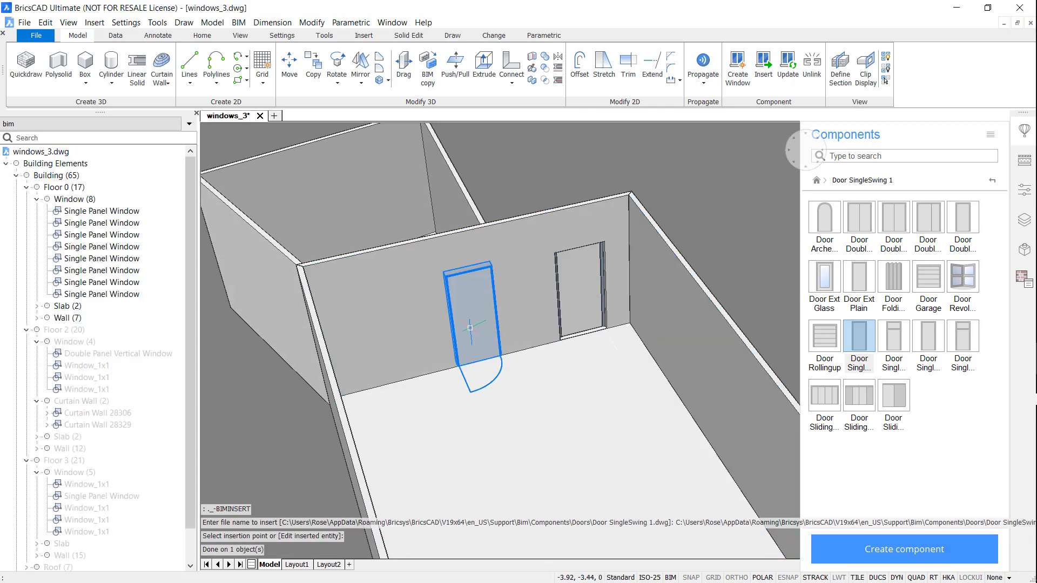
mouse_move(475, 329)
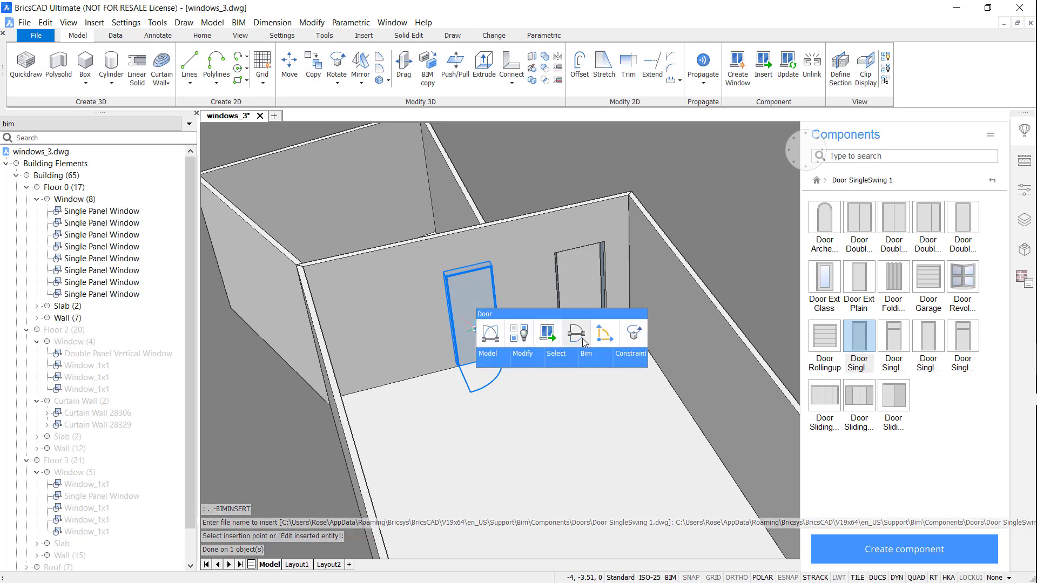
click(581, 337)
shift+middle_drag(546, 232, 544, 229)
scroll(544, 229, down, 8)
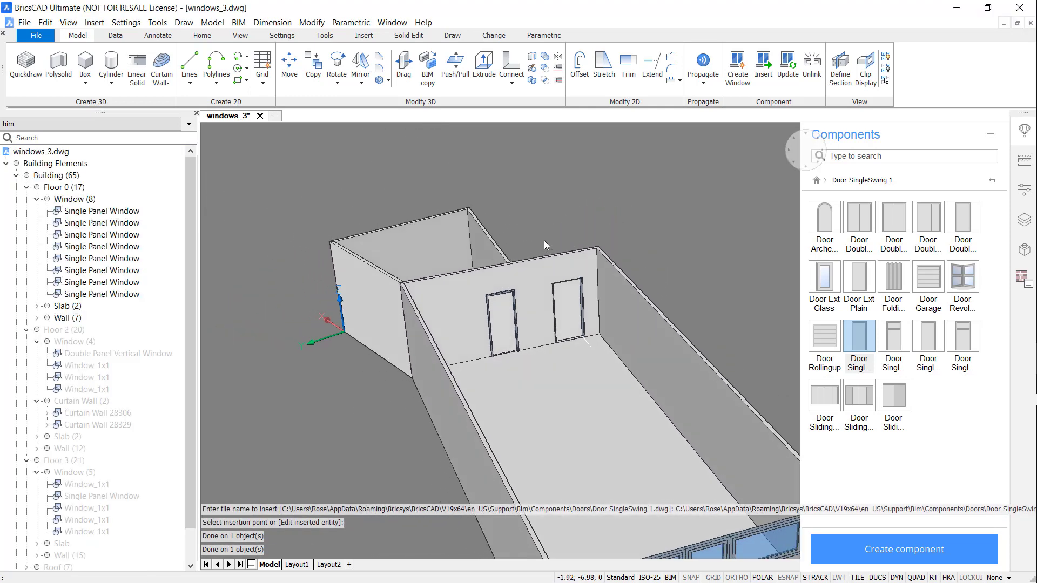
Step: Show Floor 2 of Building
click(56, 330)
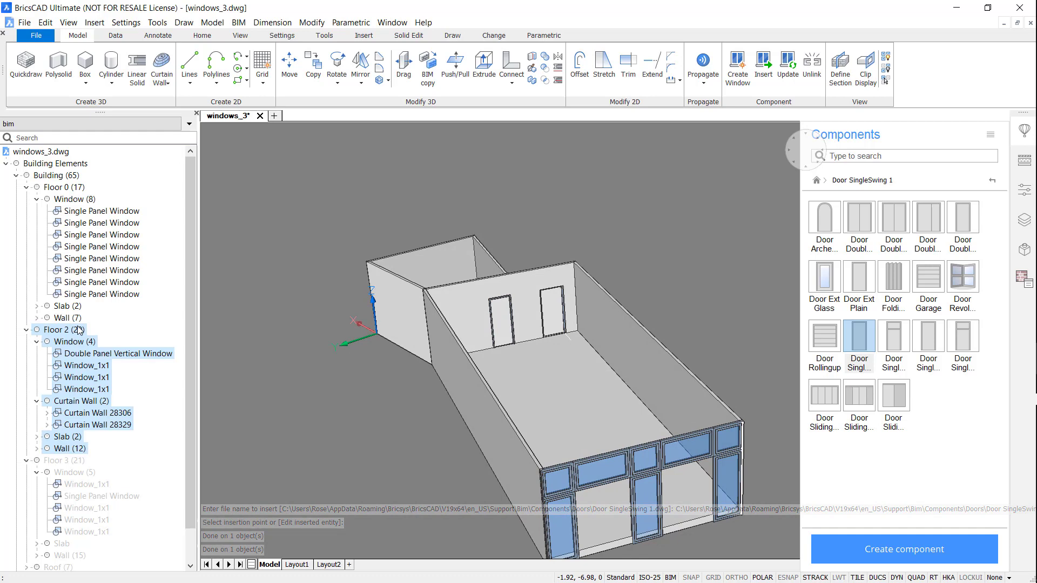
right_click(80, 329)
click(104, 335)
scroll(377, 402, up, 3)
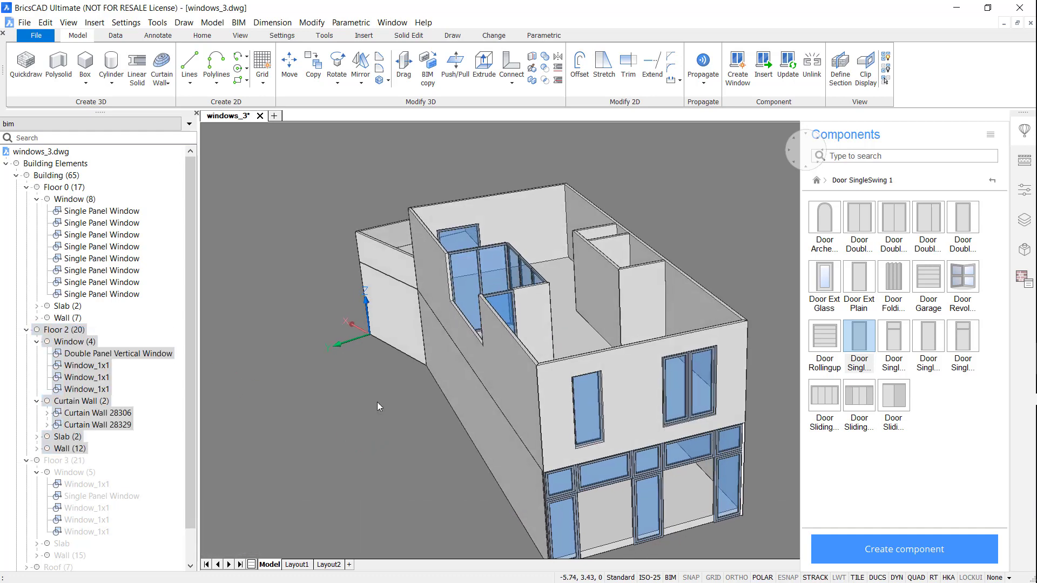
Step: Insert Door SingleSwing 1 in the small rooms' end wall facing the street facade, 0 m above its base, and flip its hinge side
scroll(742, 229, up, 4)
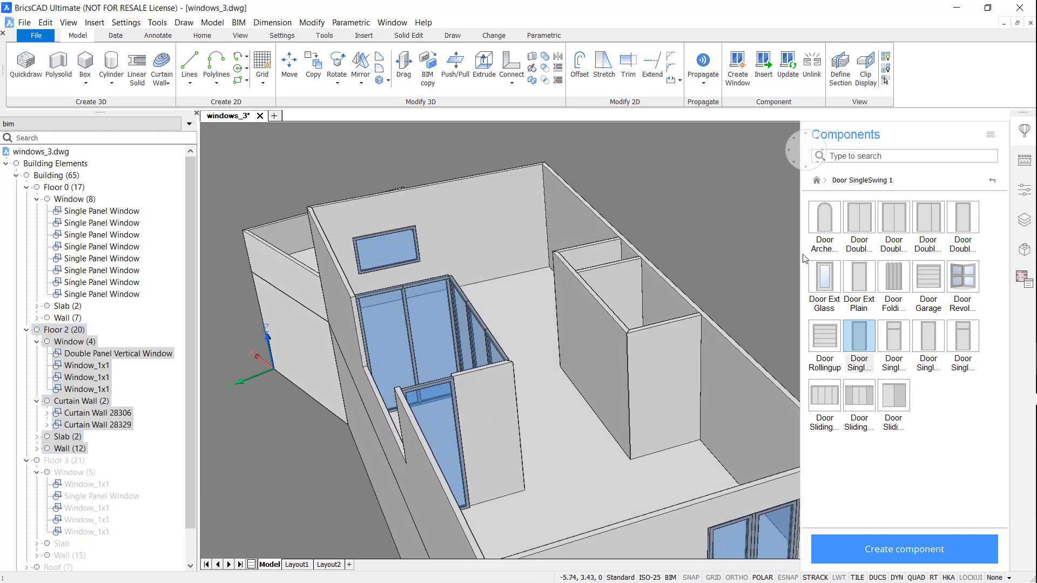
click(859, 344)
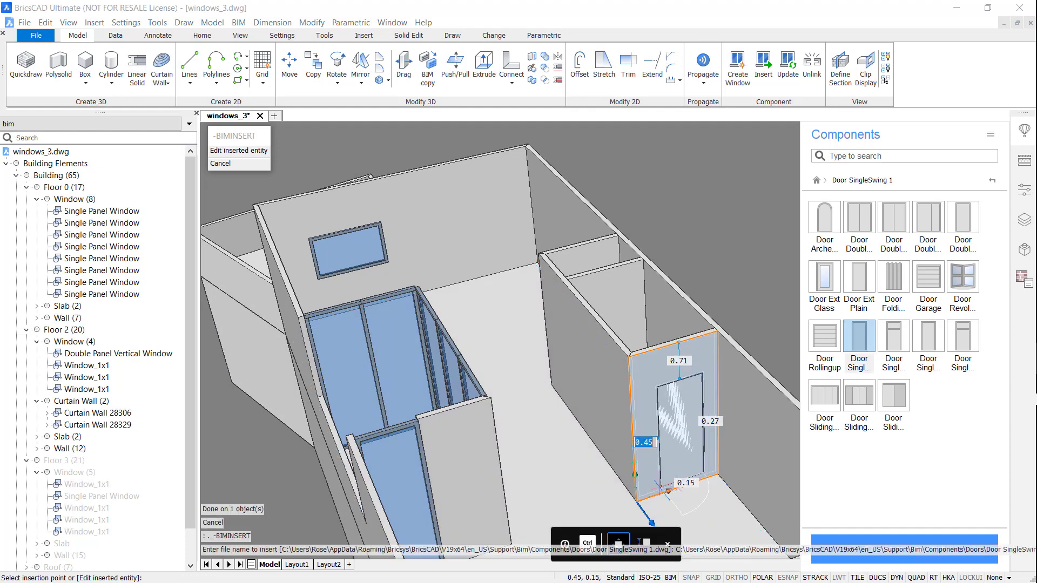
key(Tab)
key(Tab)
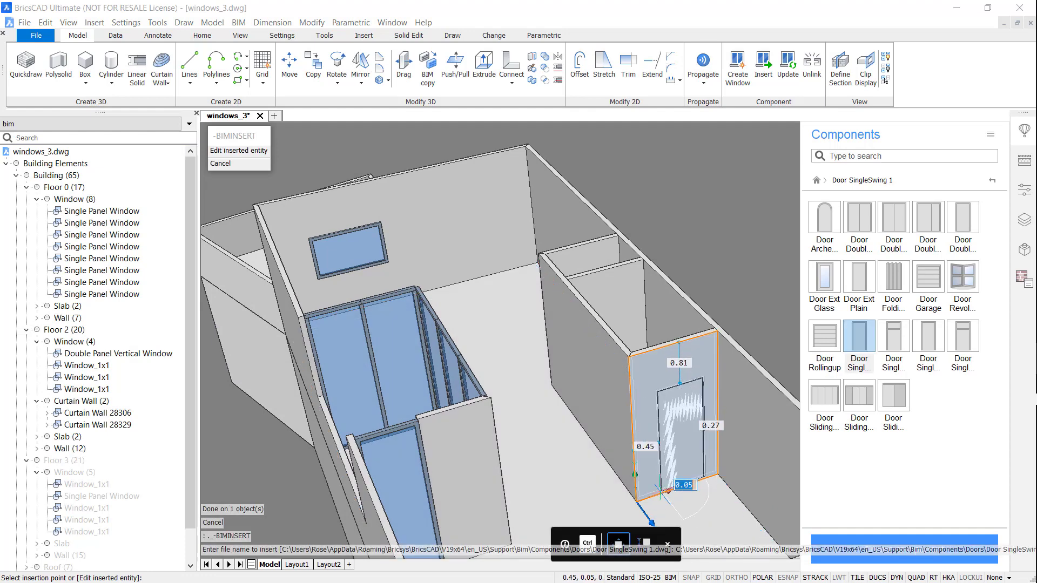
text(0)
key(Tab)
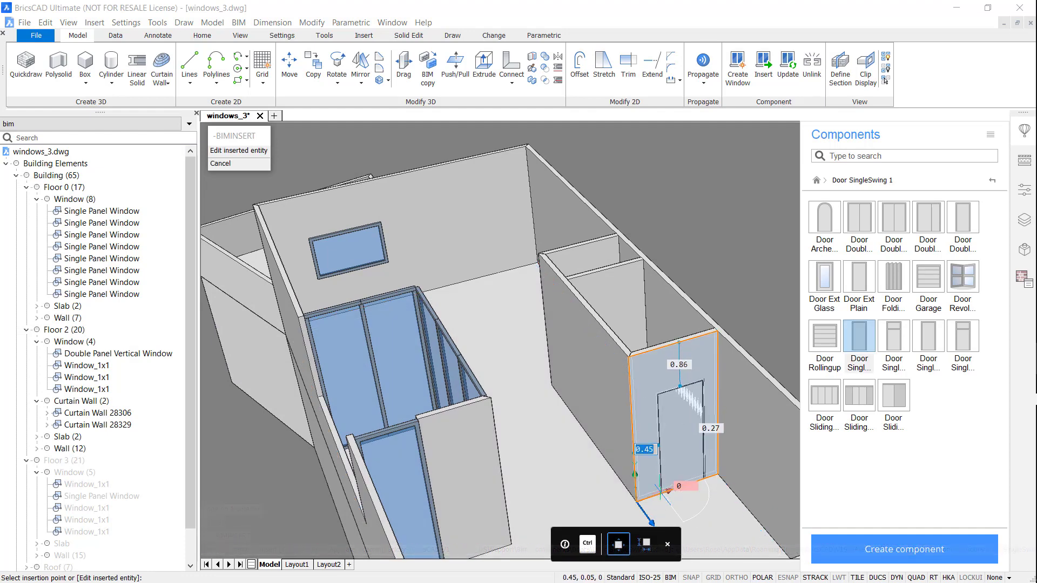
key(Return)
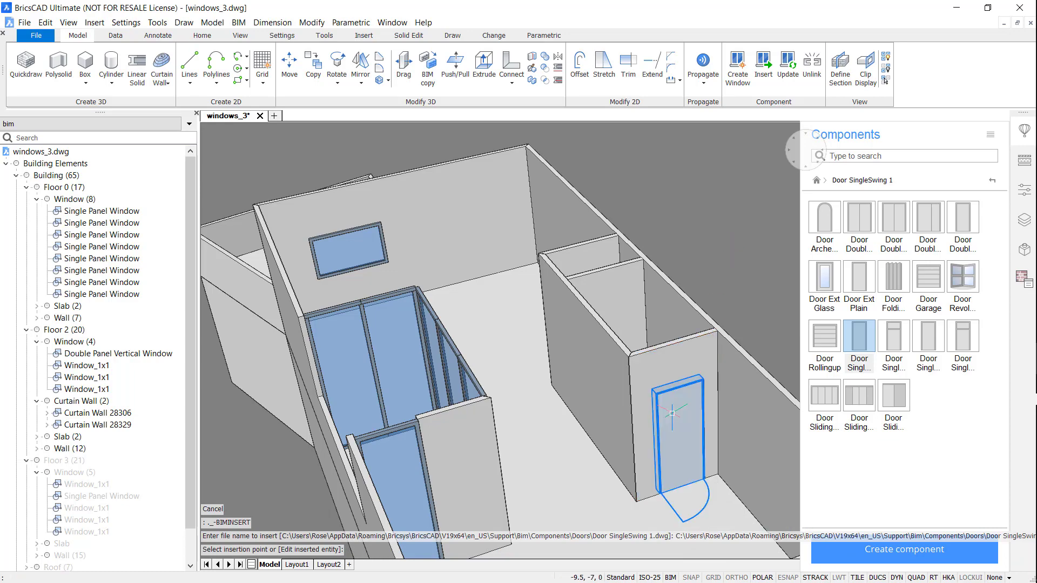
mouse_move(682, 416)
click(718, 418)
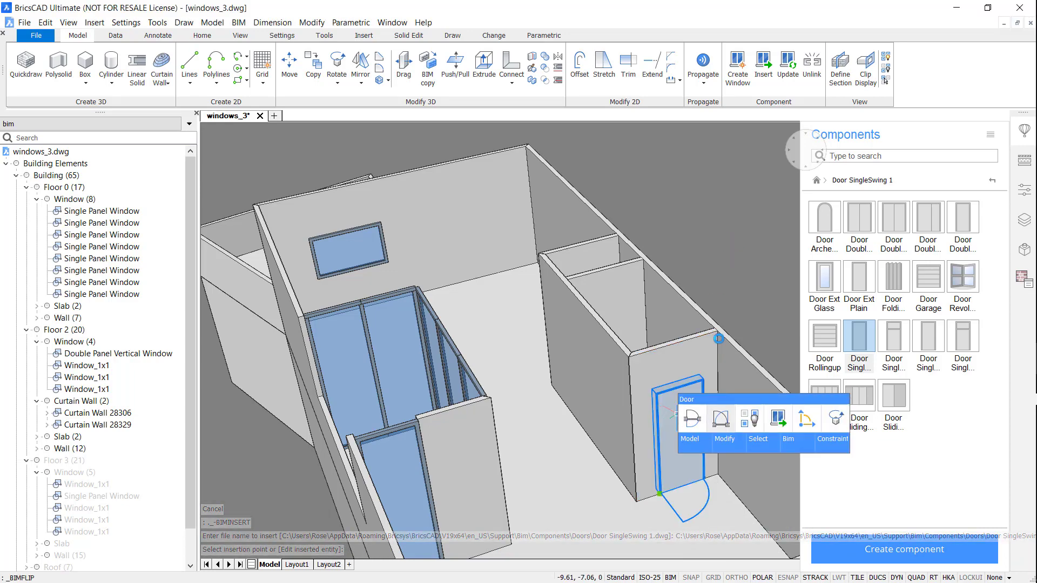
Step: Insert Door SingleSwing 1 in the opposite end wall of the small rooms on Floor 2, 0.36 m from the wall's end and 0 m above its base
shift+middle_drag(666, 257, 739, 256)
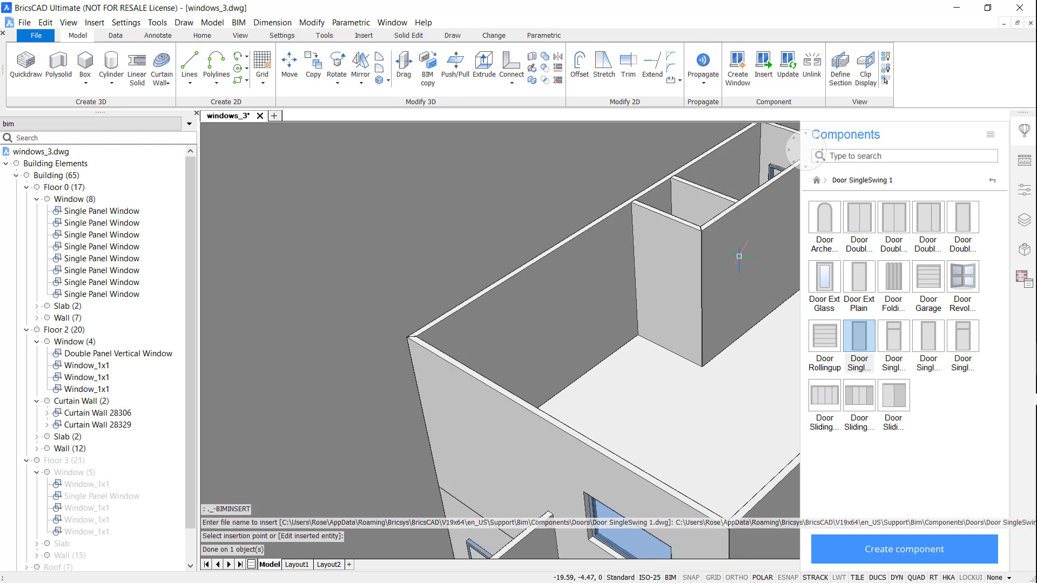
click(861, 352)
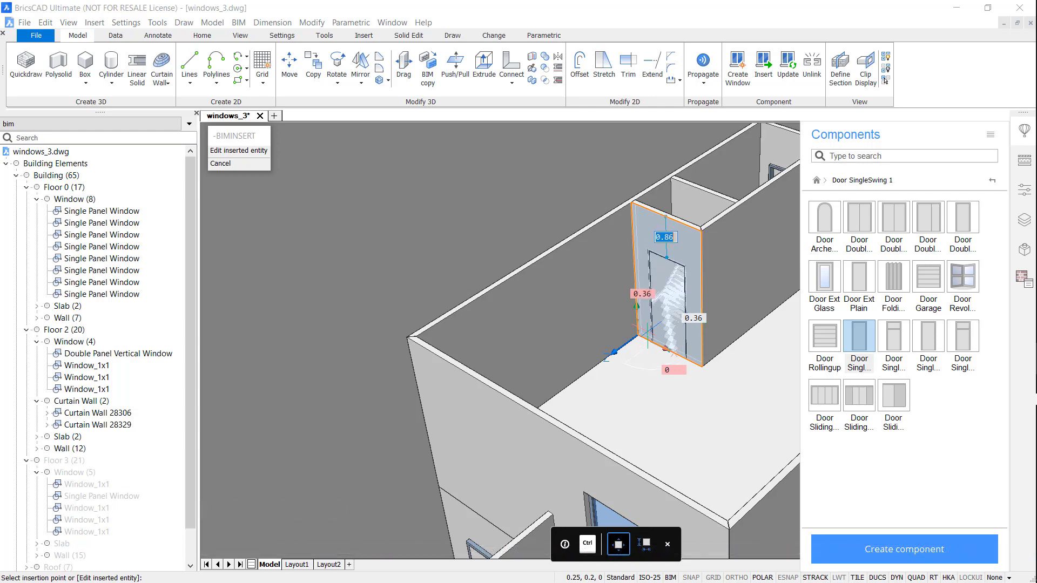
click(651, 342)
Step: Position a Door Ext Glass on the narrow wall beside the Floor 2 curtain wall, offset 0 m from the wall's outer end and base
shift+middle_drag(540, 243, 658, 299)
scroll(658, 299, up, 5)
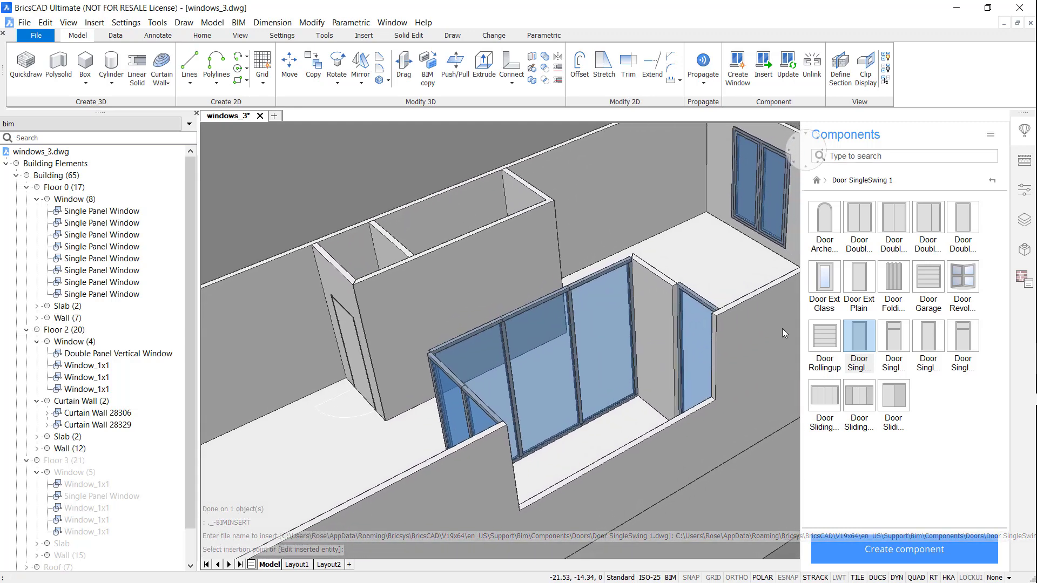
click(825, 277)
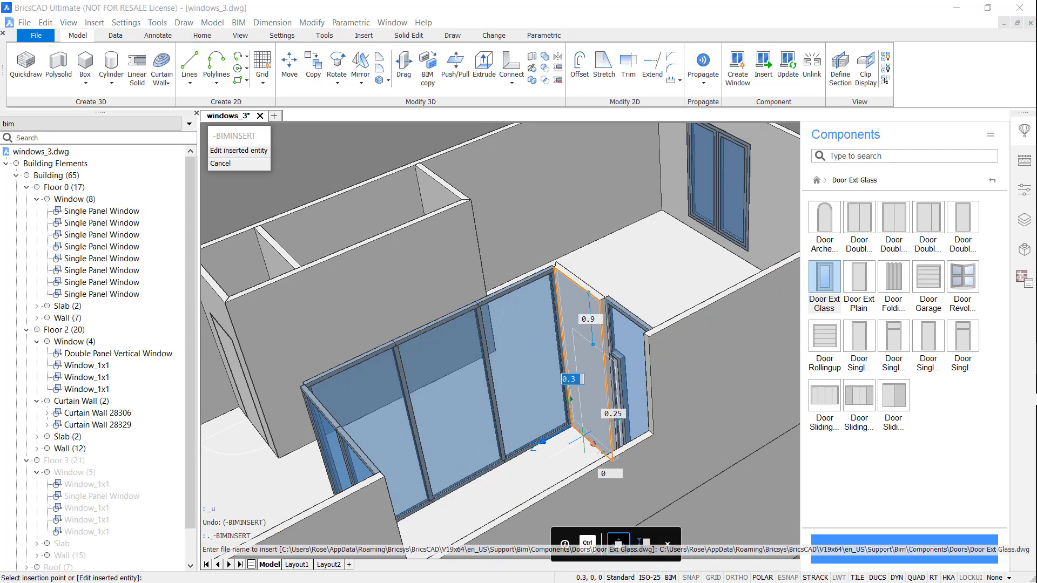
key(Tab)
text(0)
key(Tab)
text(0)
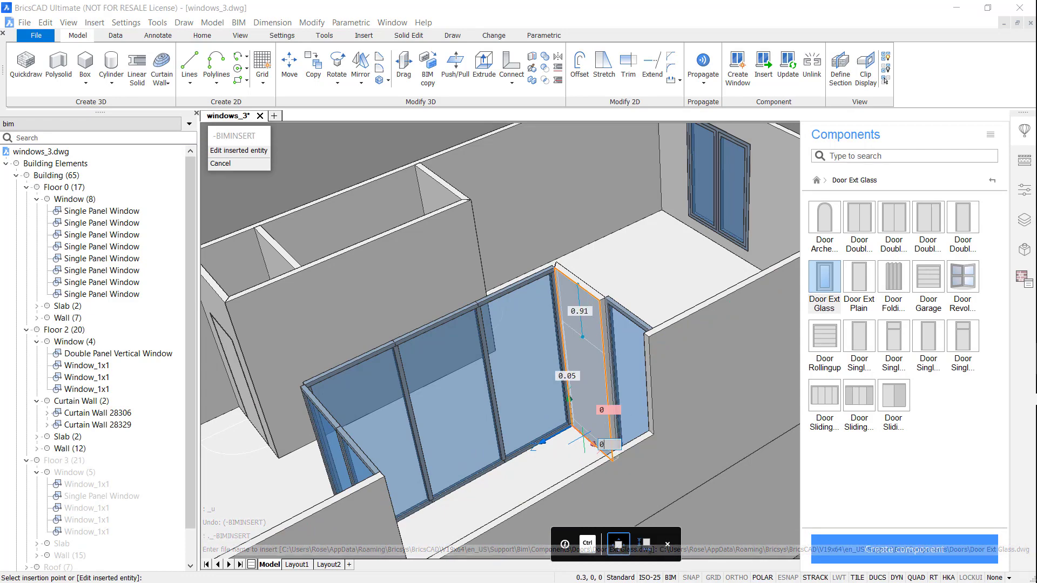
key(Tab)
Step: Set the glass door's height to 3 m and place it in the narrow wall
key(ctrl)
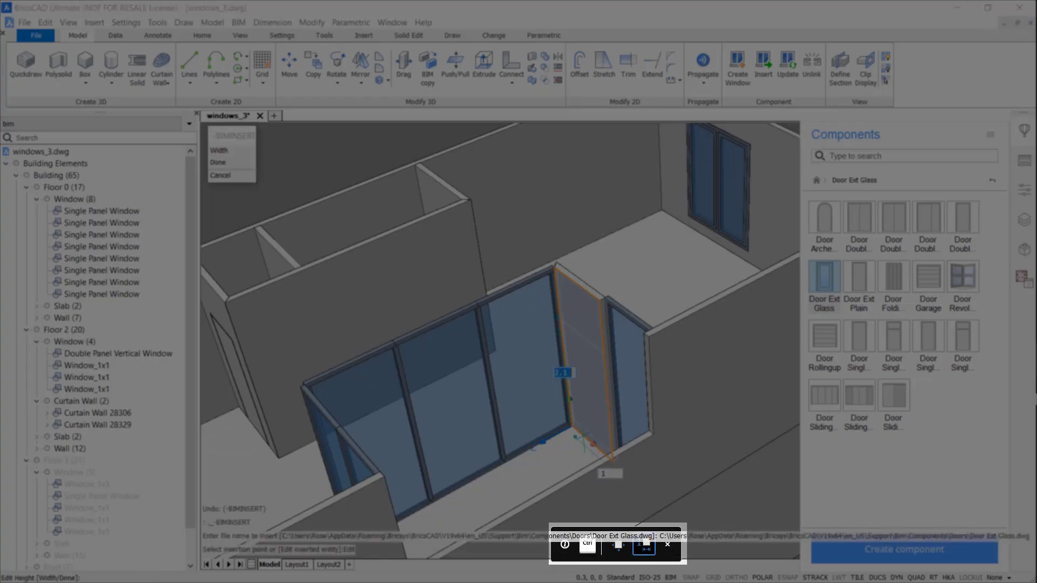
text(3)
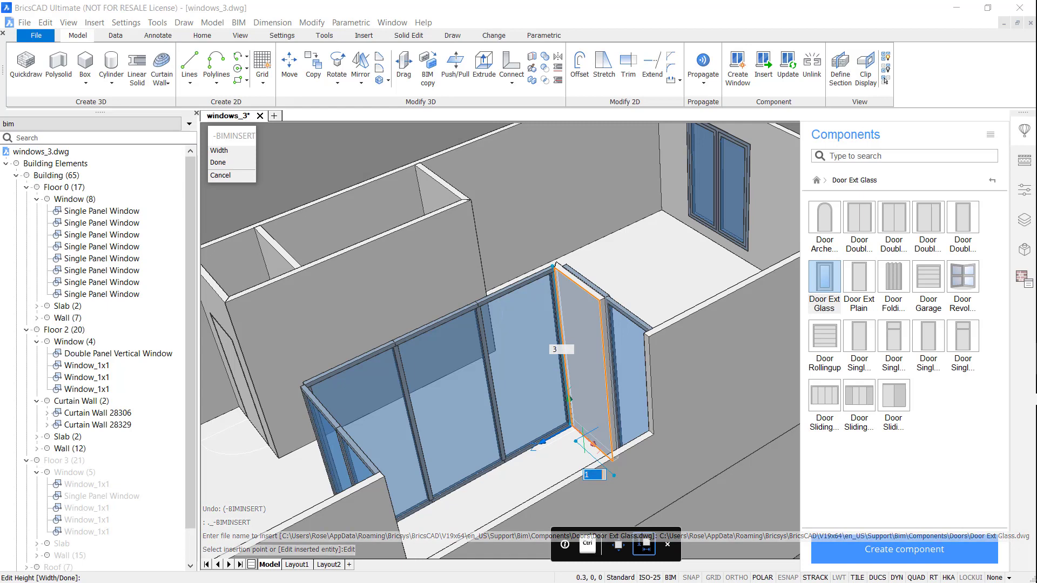
key(Return)
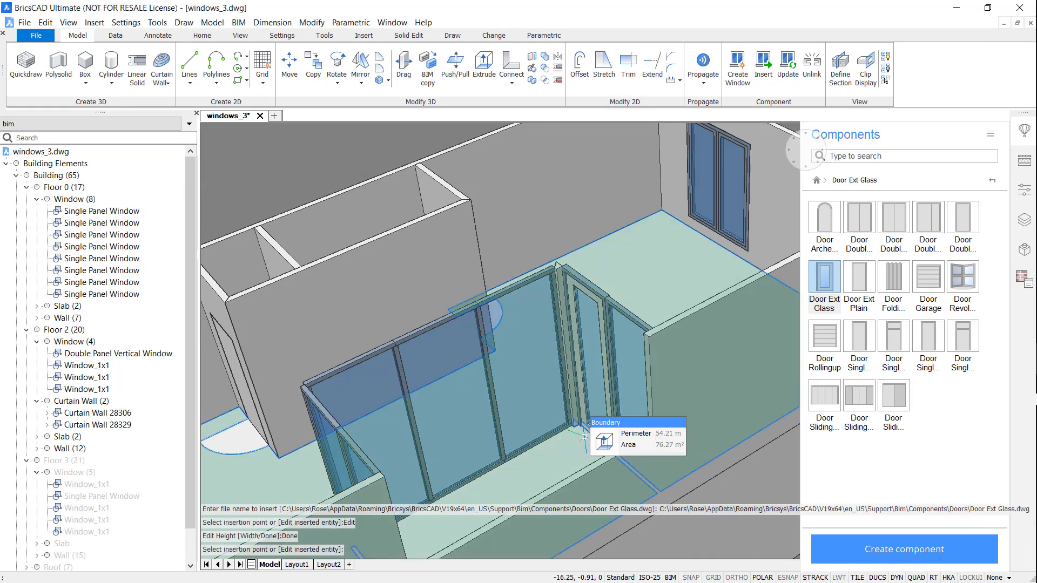
Step: Select the new glass door and inspect how it fits in the narrow wall
click(589, 316)
shift+middle_drag(588, 319, 685, 204)
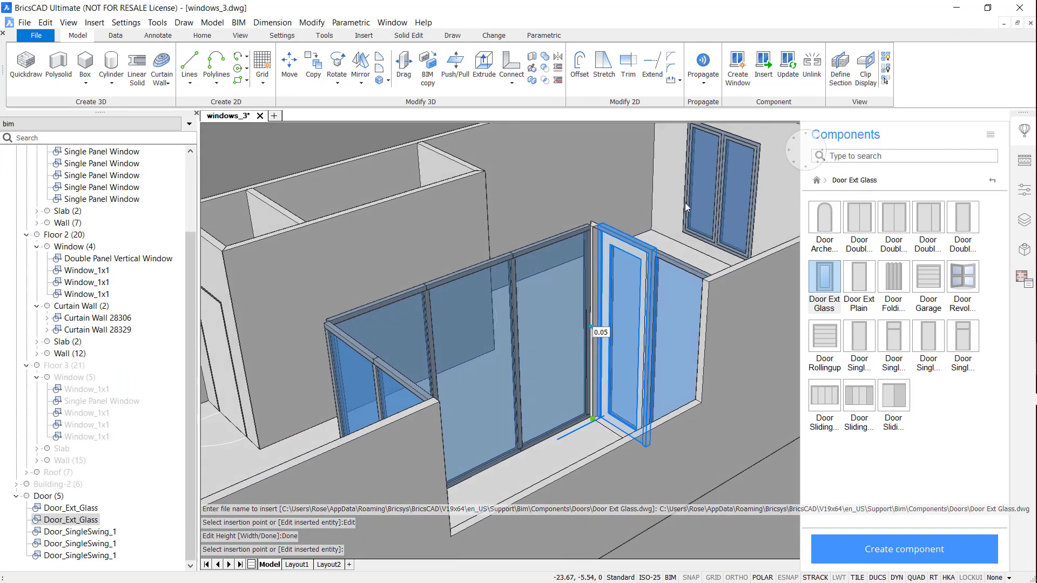
scroll(616, 243, up, 3)
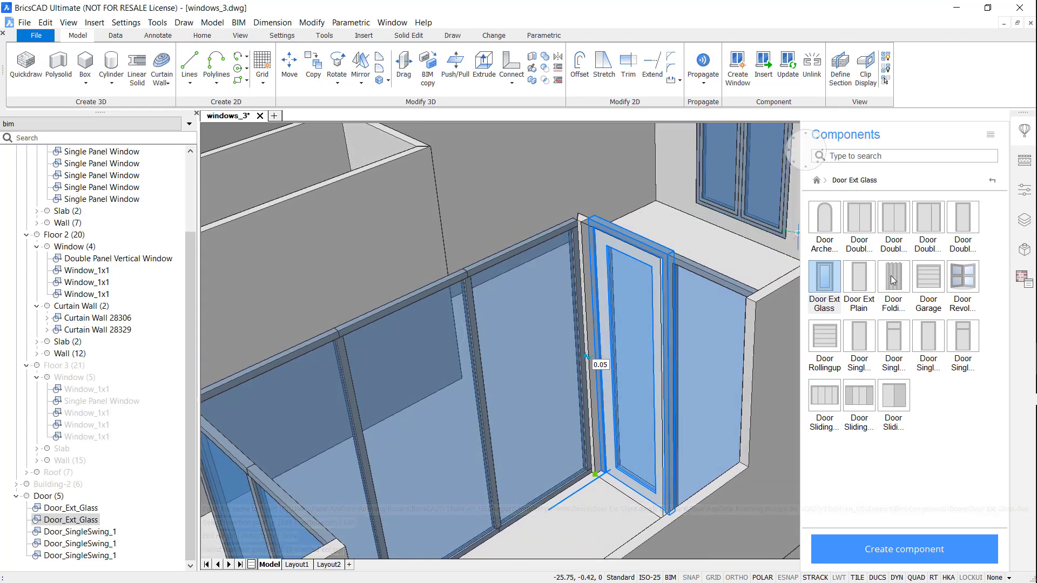
Step: Edit the leaf thickness parameter of the glass door beside the curtain wall, then clear the selection
click(1023, 195)
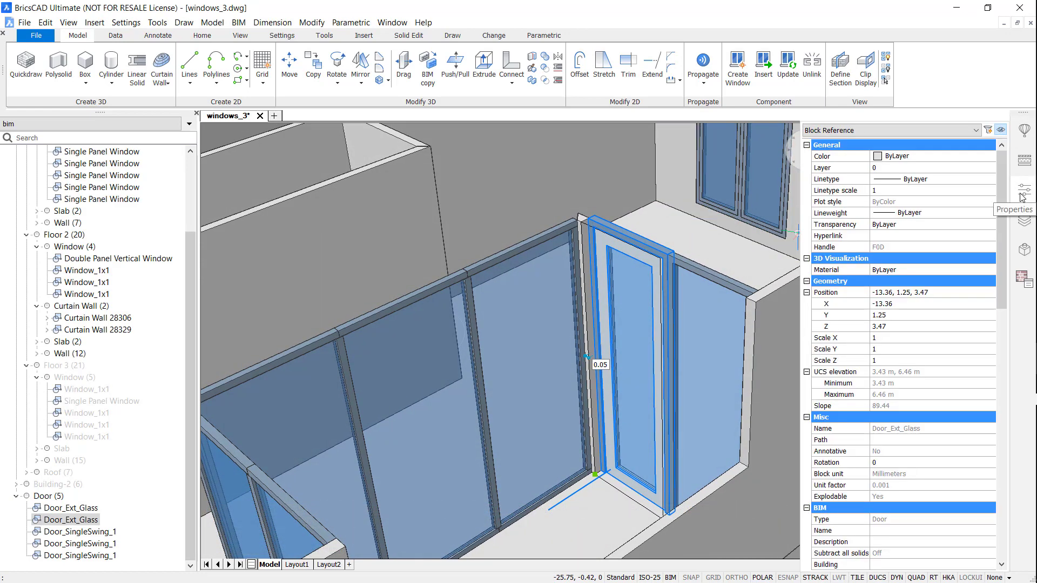
scroll(953, 333, down, 15)
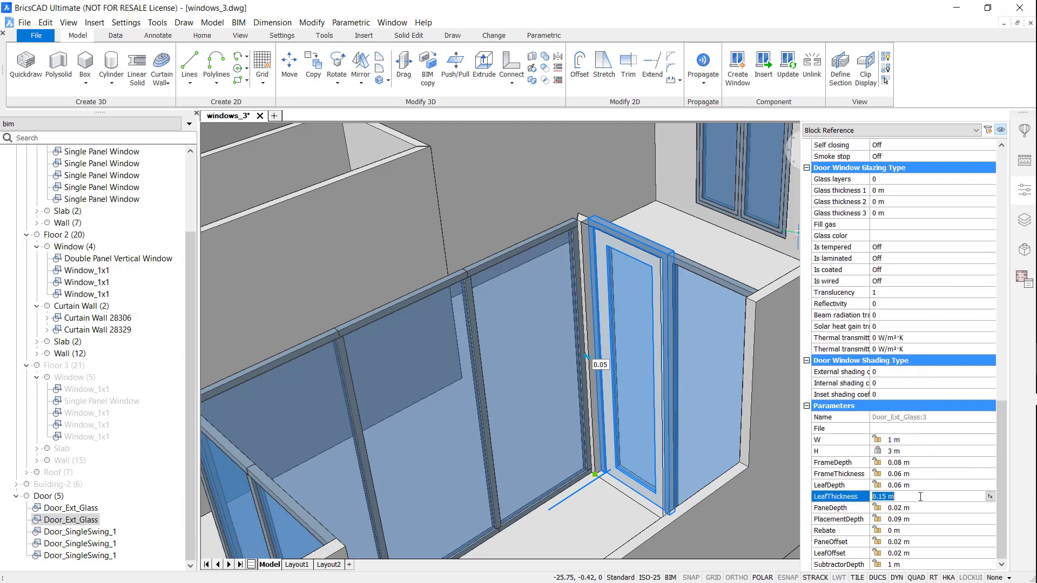
key(Return)
key(Escape)
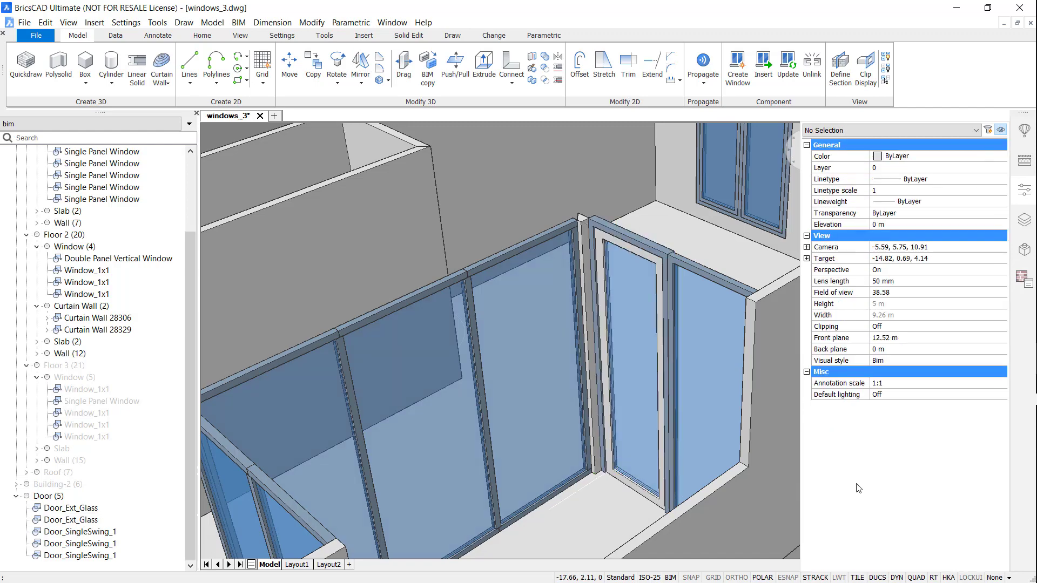
Step: Save the drawing and rotate the end face of the narrow wall by about 54° at its corner with the curtain wall
shift+middle_drag(605, 357, 823, 259)
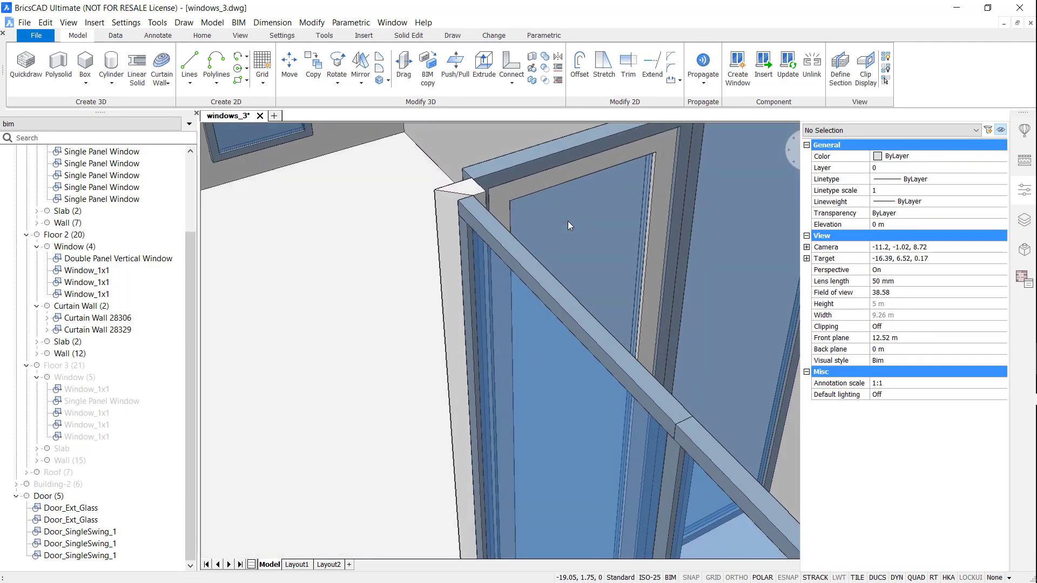
key(ctrl+s)
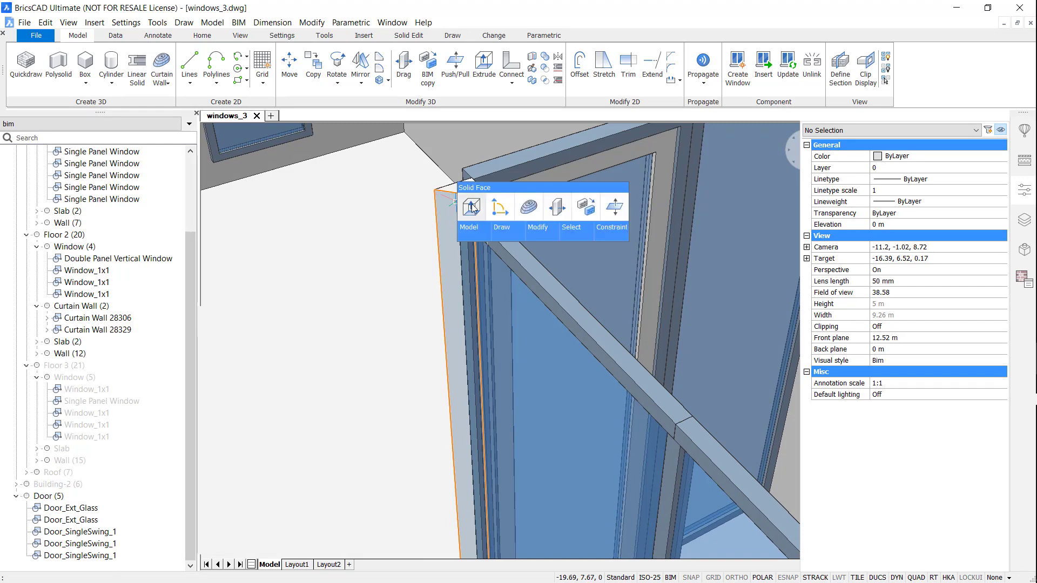
click(494, 205)
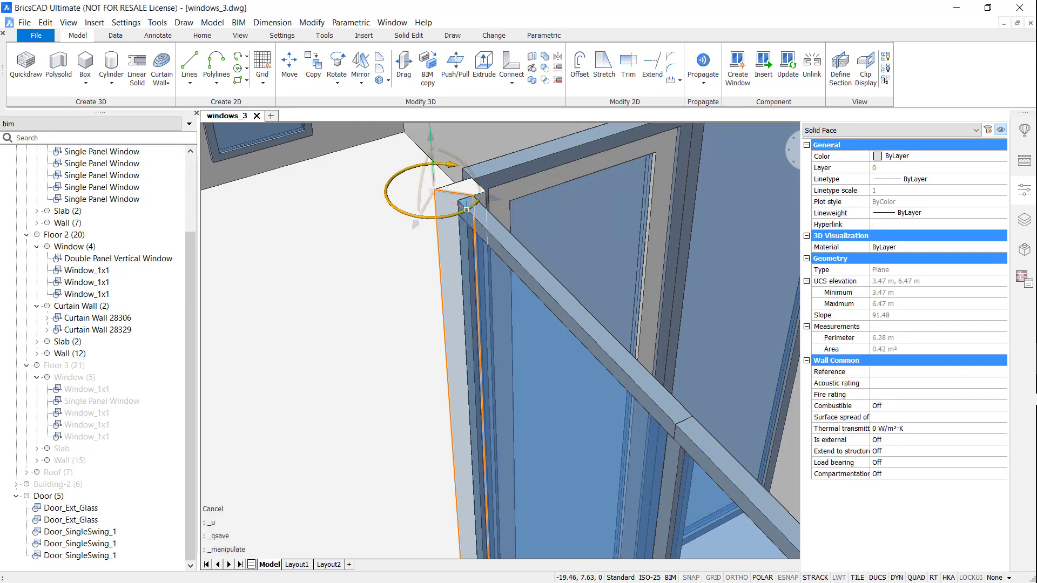
mouse_move(467, 210)
mouse_down()
mouse_move(473, 221)
mouse_move(465, 193)
mouse_up()
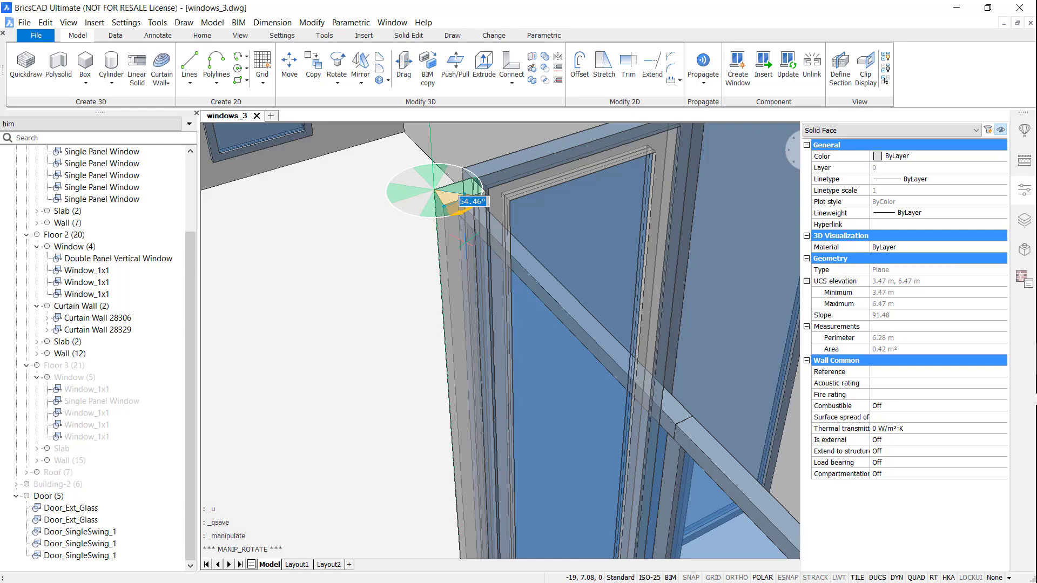
click(466, 239)
key(Escape)
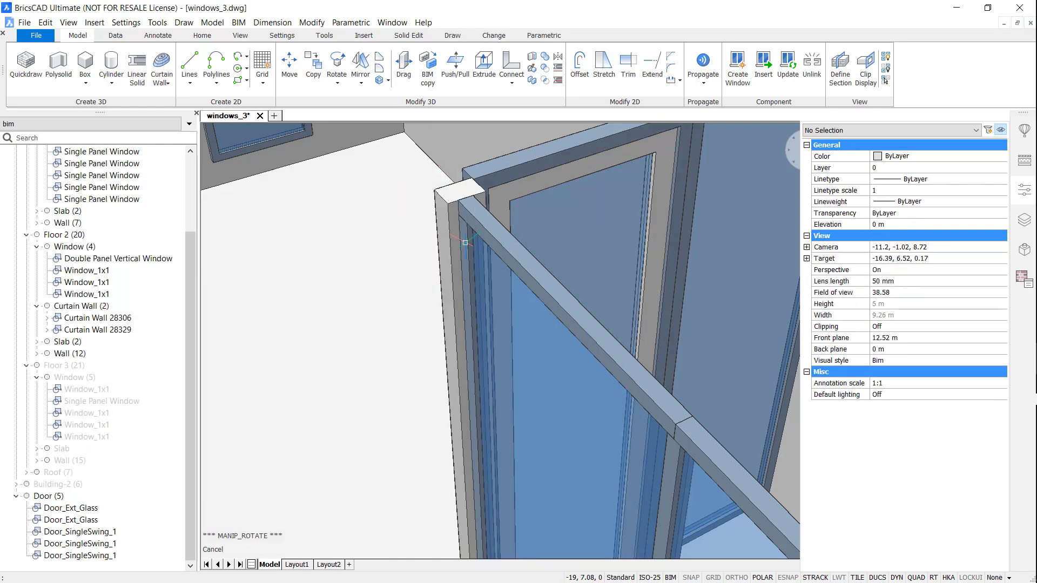
Step: Insert Door Ext Plain in the Floor 2 end wall beside the window, 0.75 m from the wall's edge and 0.25 m above its base
scroll(368, 235, down, 4)
scroll(734, 193, down, 6)
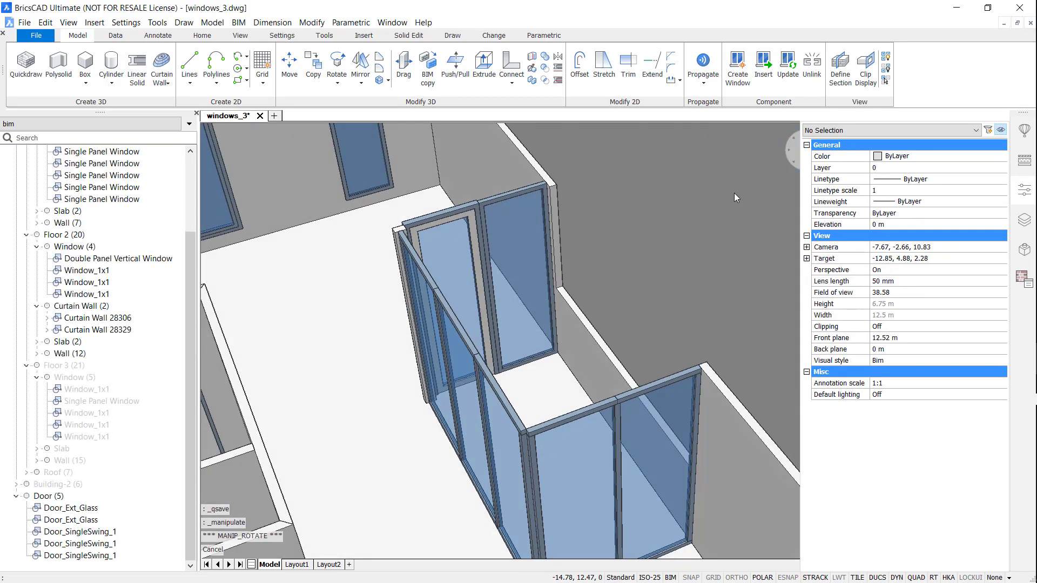
scroll(705, 205, down, 2)
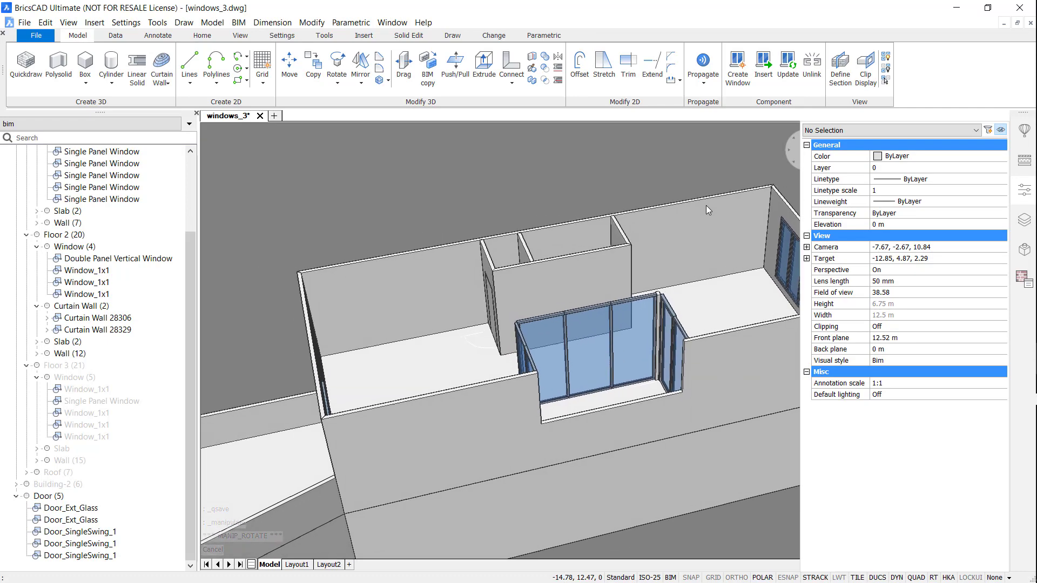
shift+middle_drag(706, 205, 310, 229)
scroll(310, 225, up, 3)
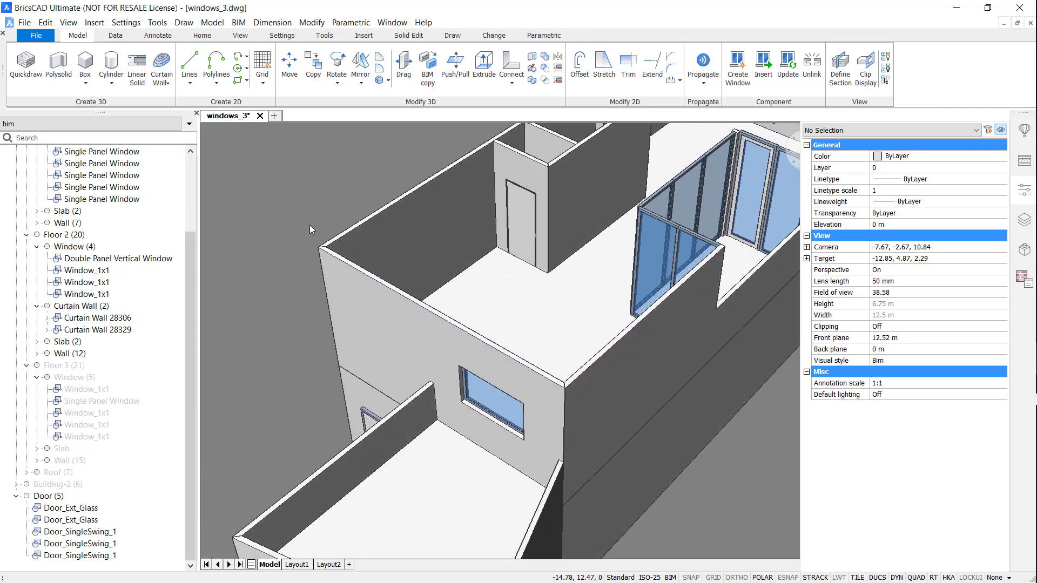
click(1025, 131)
click(859, 277)
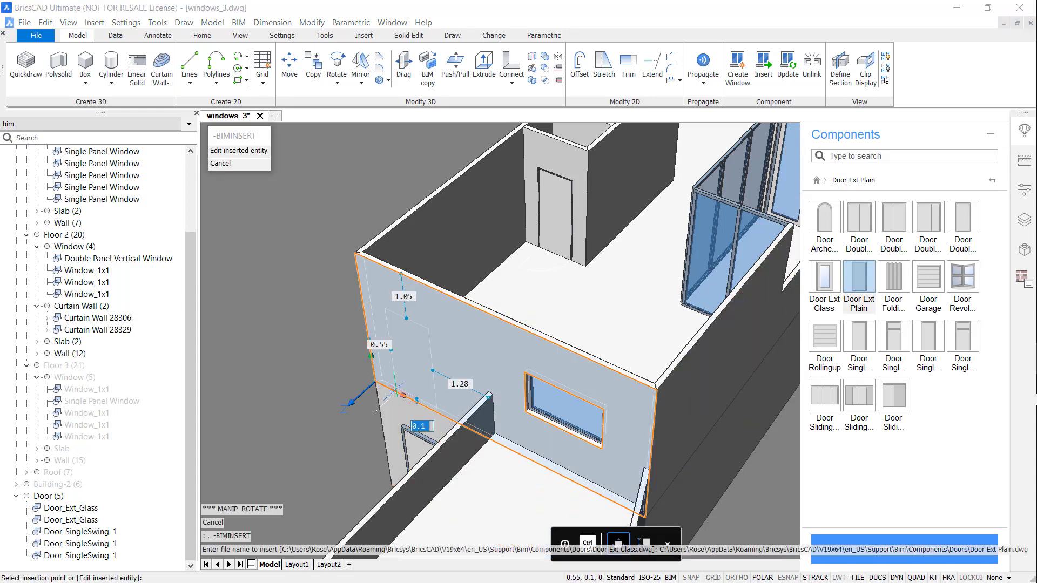
text(0.25)
key(Tab)
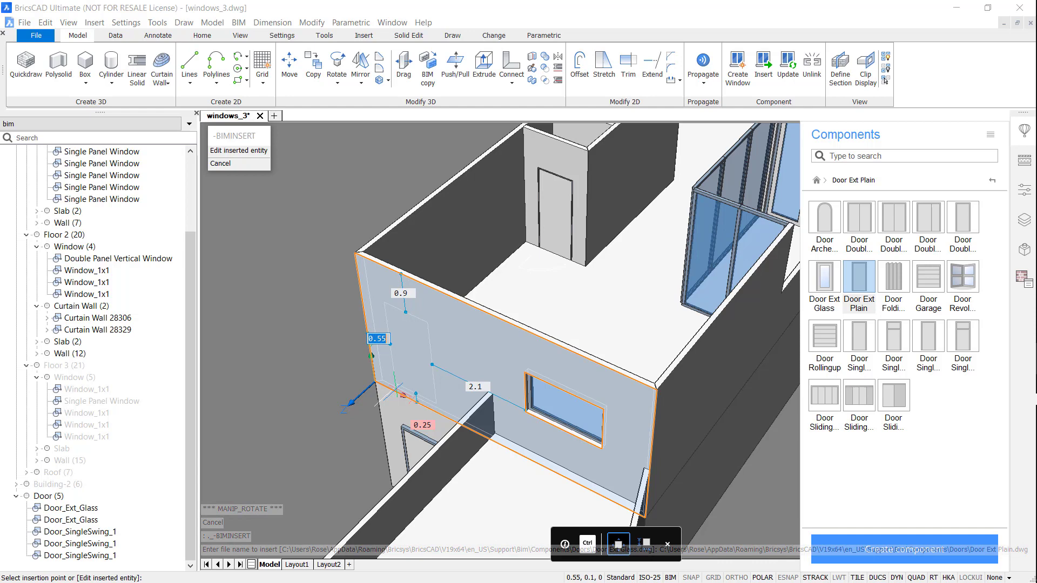
text(0)
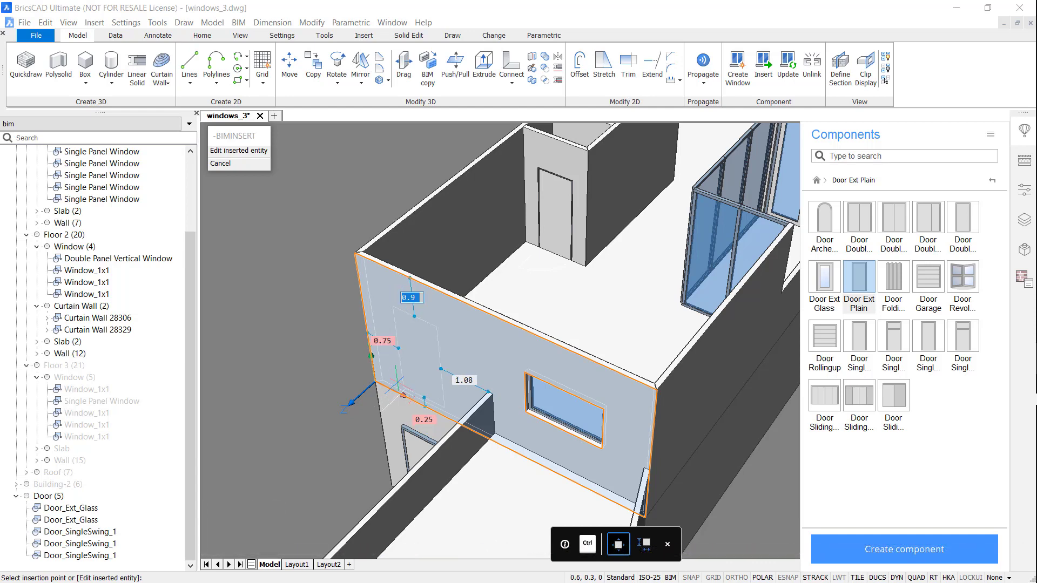
key(Return)
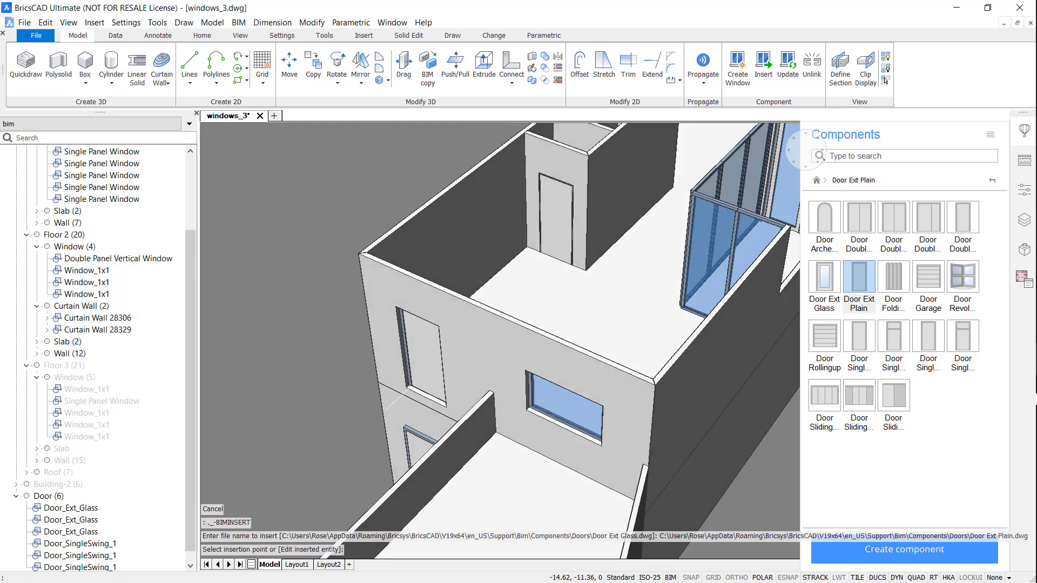
Step: Show all hidden floors and the roof of the main building again
scroll(307, 243, down, 5)
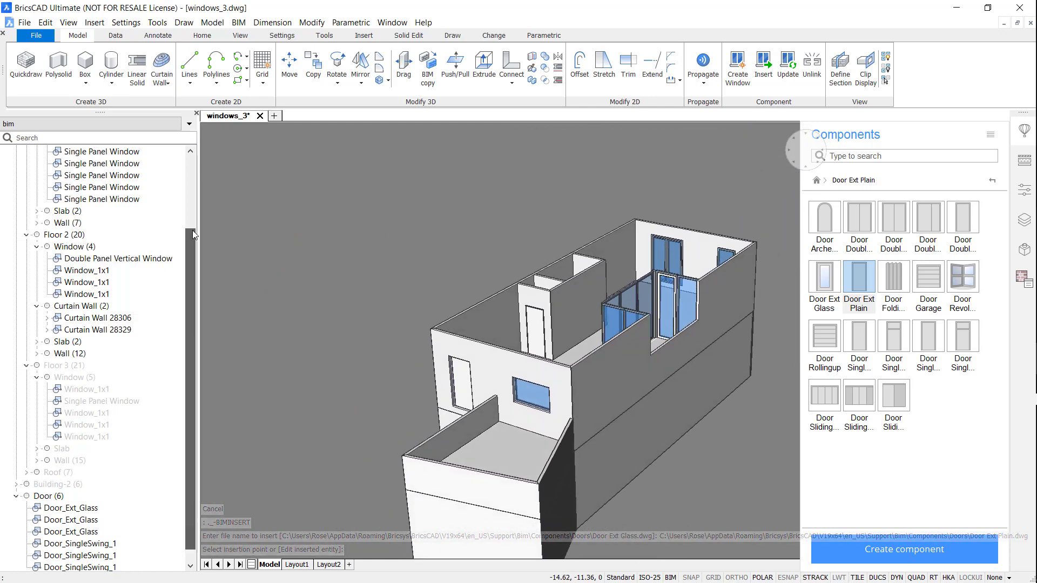
drag(192, 231, 193, 158)
right_click(59, 177)
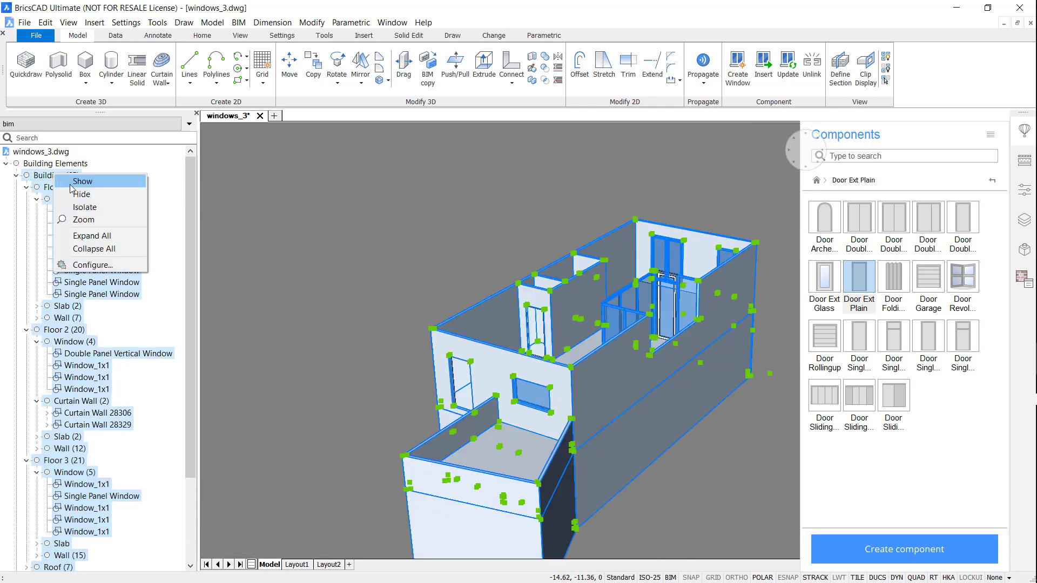
click(71, 184)
key(Escape)
Step: Insert a copy of the Floor 2 glass door in the Floor 3 gable wall, 0 m from the tall window and 0 m above the base
middle_drag(321, 253, 298, 300)
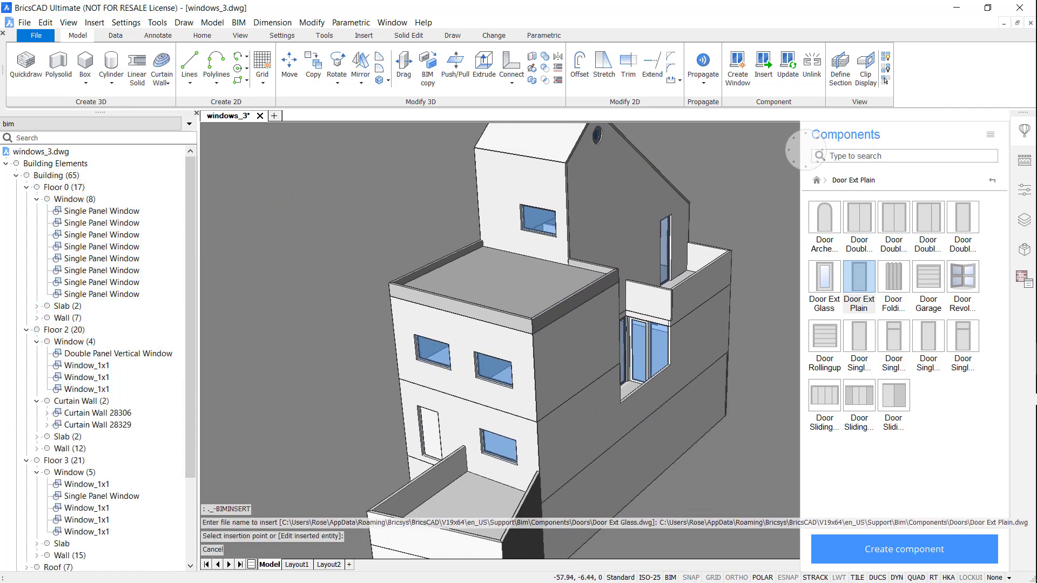
scroll(737, 210, up, 6)
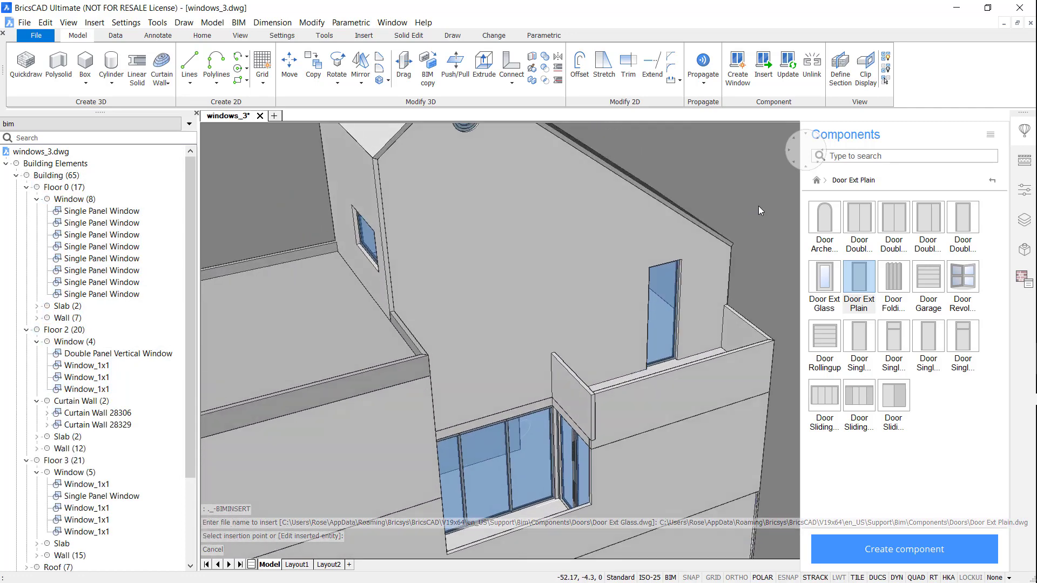
key(Escape)
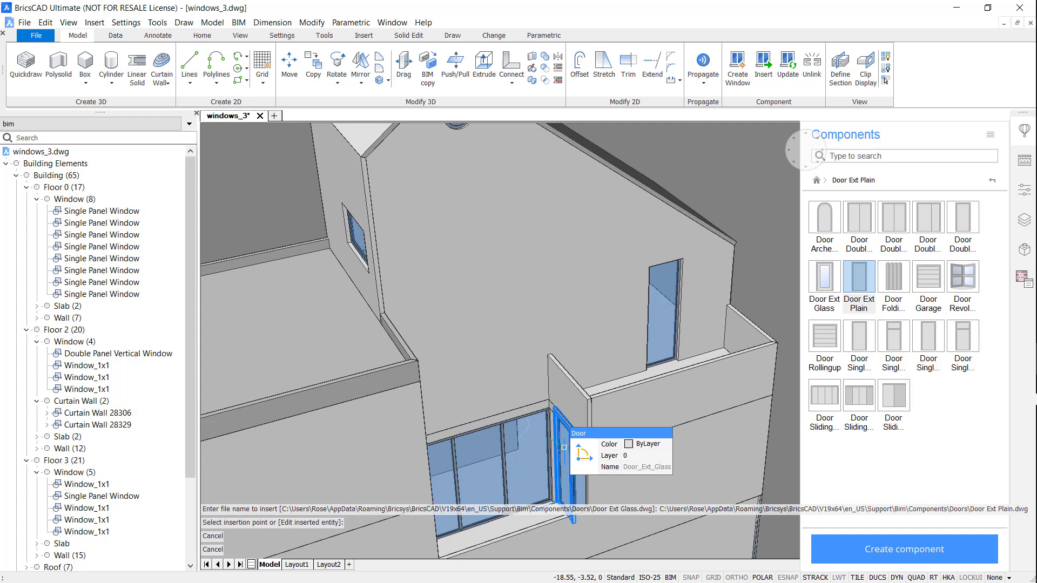
mouse_move(582, 454)
mouse_move(582, 473)
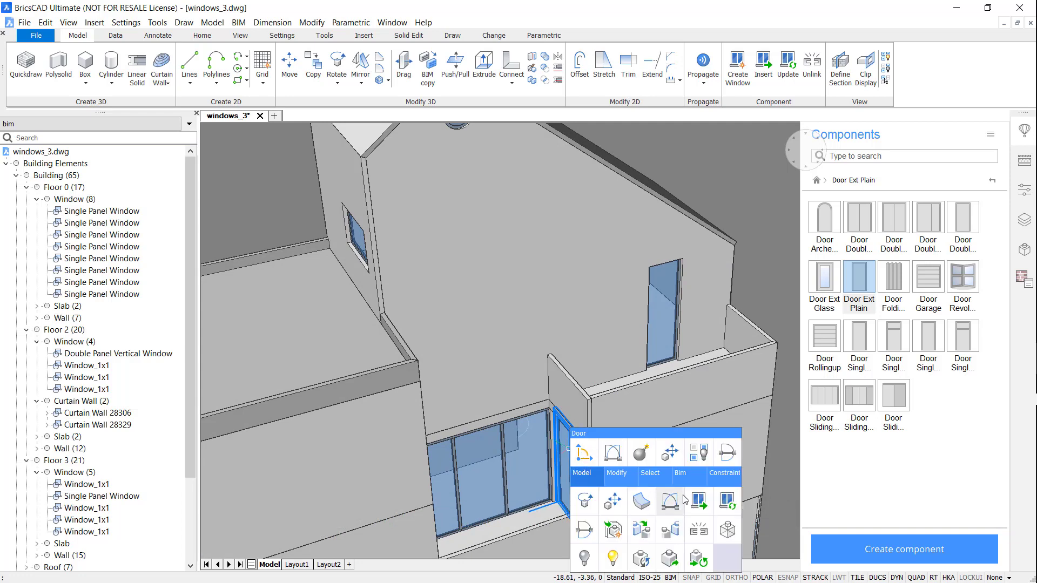
click(688, 500)
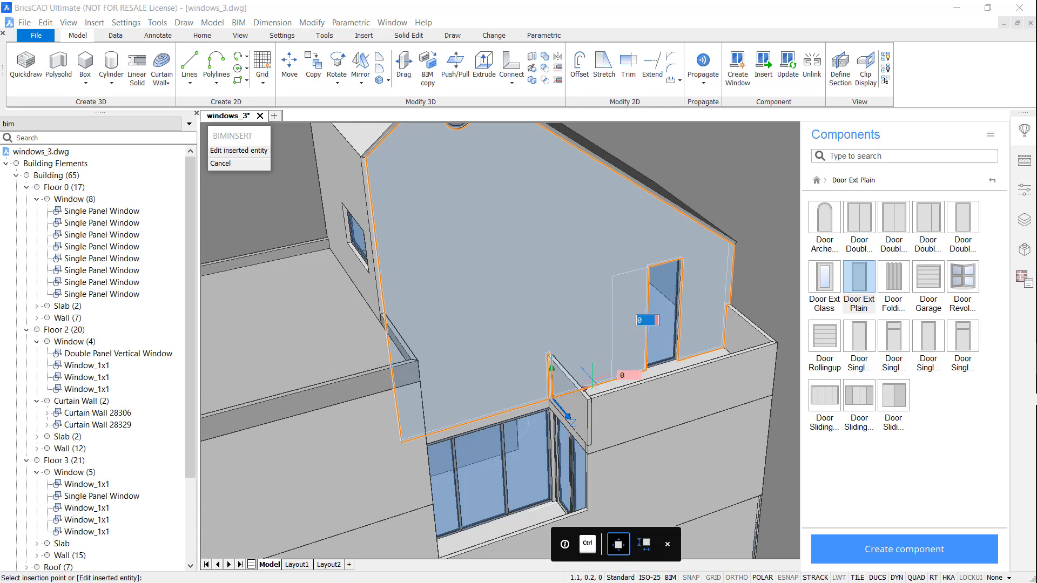
click(593, 376)
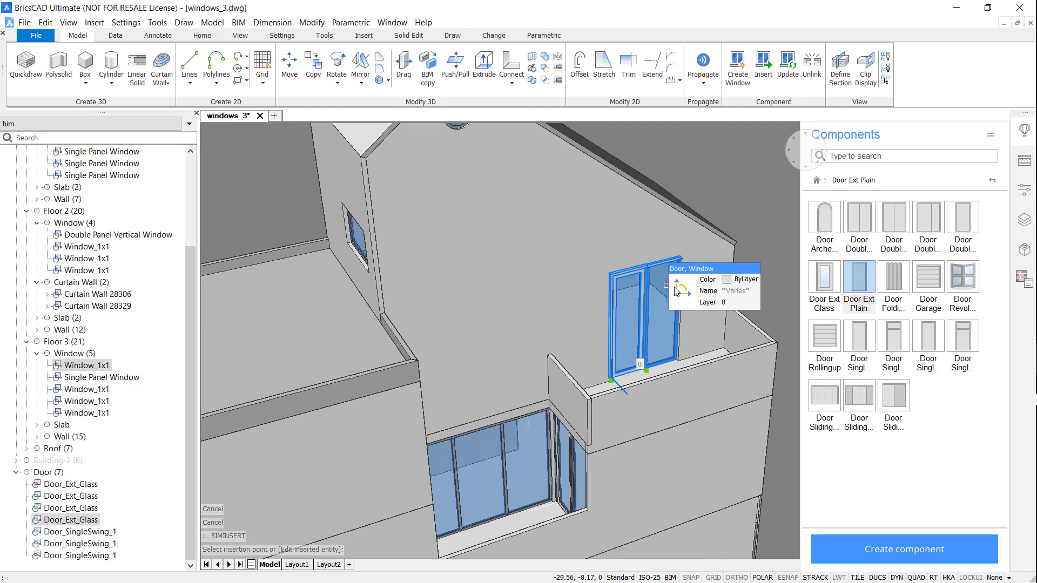
Step: Move the Floor 3 glass door and adjoining window together along the gable wall, toward the wall's middle
click(681, 292)
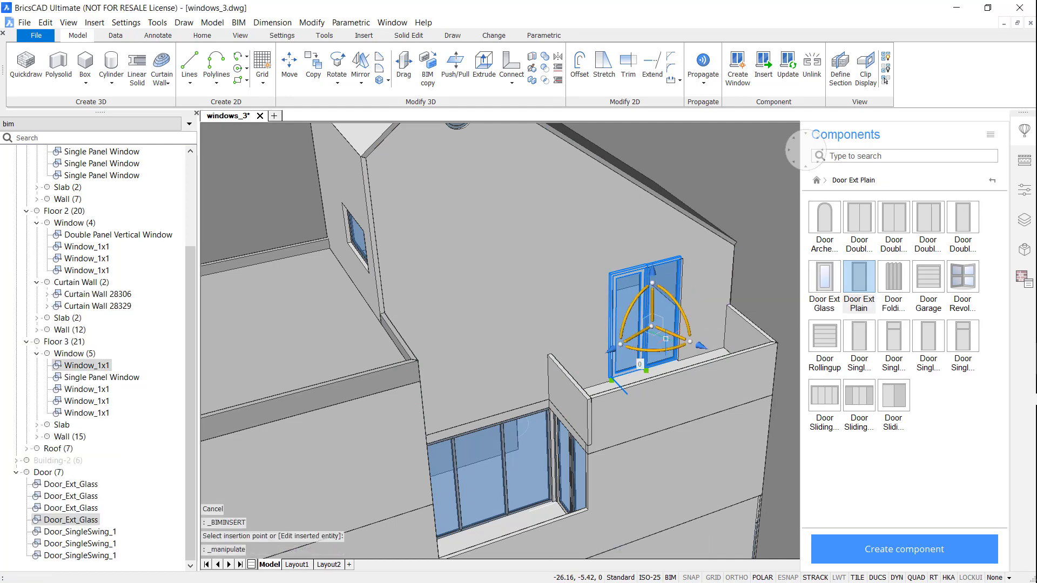
scroll(660, 301, up, 5)
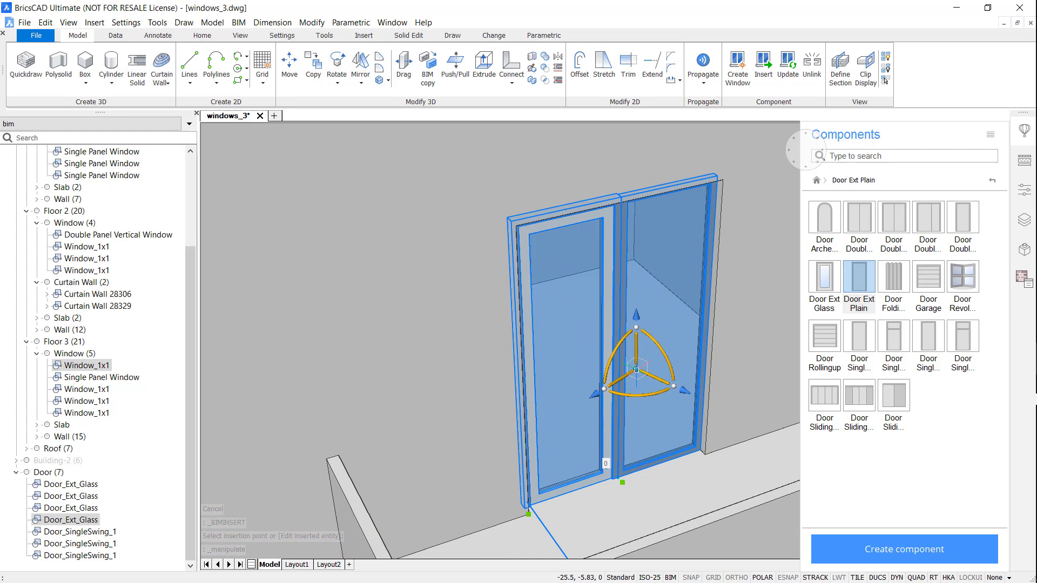
key(ctrl+z)
click(661, 362)
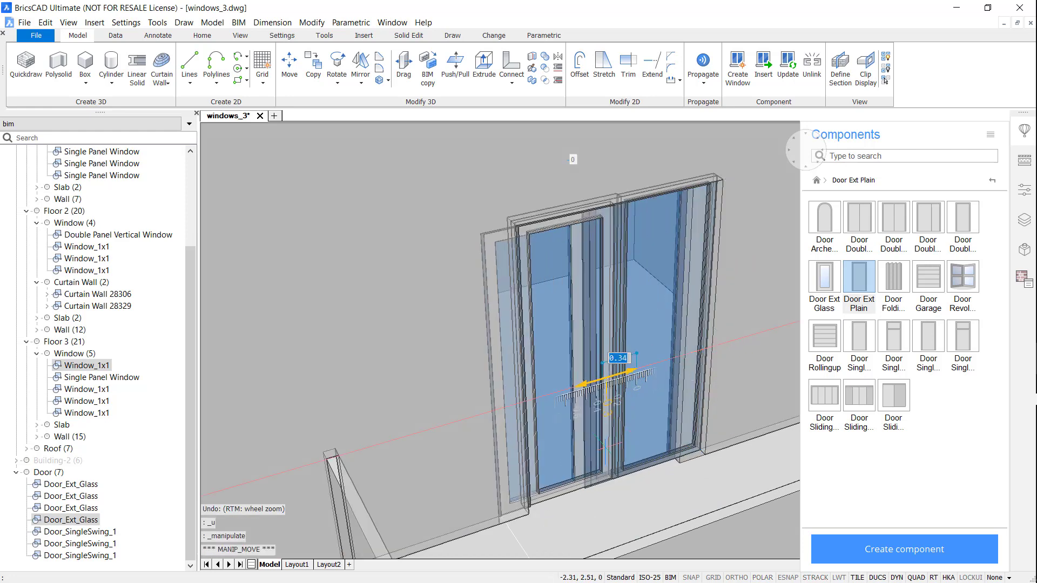
click(565, 479)
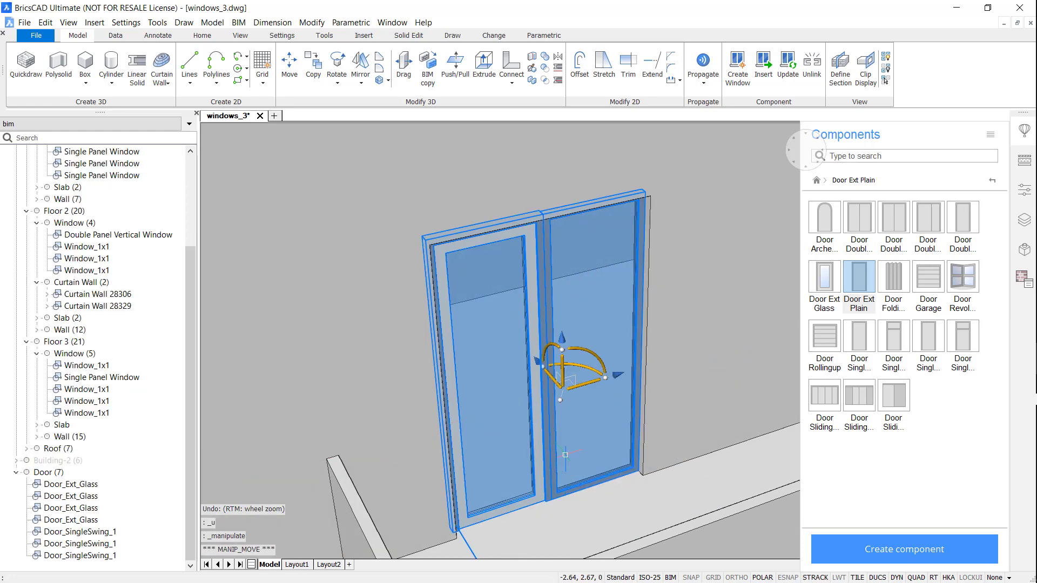
scroll(565, 452, down, 5)
key(Escape)
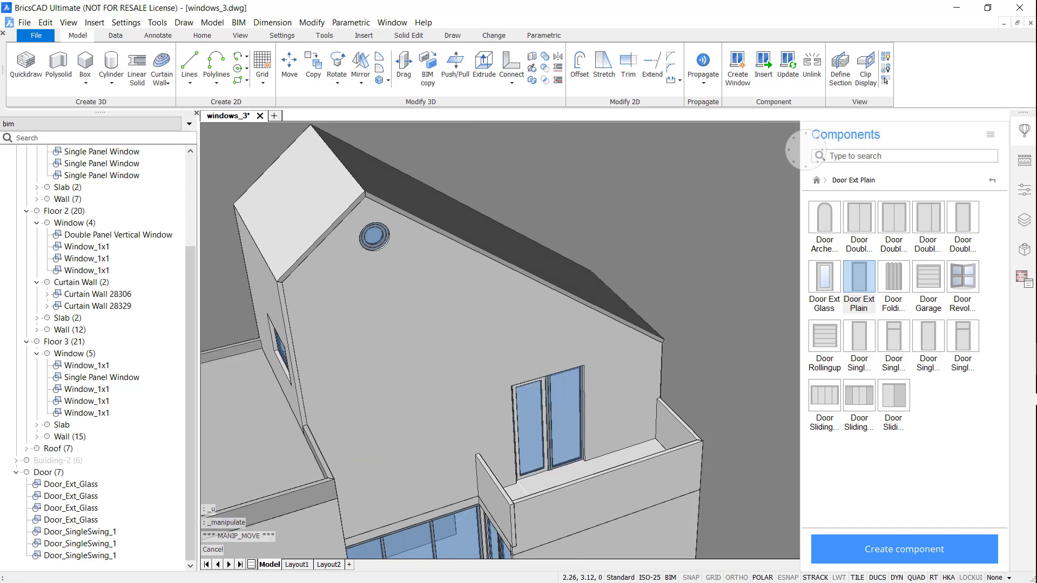
Step: Hide the Floor 3 gable wall to expose the rooms behind it
shift+middle_drag(778, 413, 596, 360)
key(Tab)
click(558, 302)
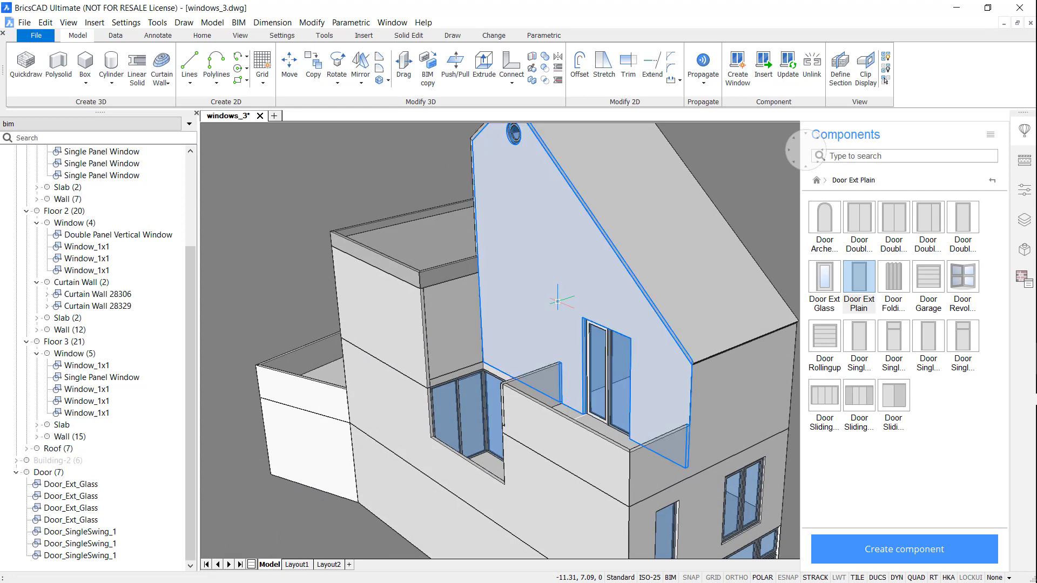
mouse_move(558, 301)
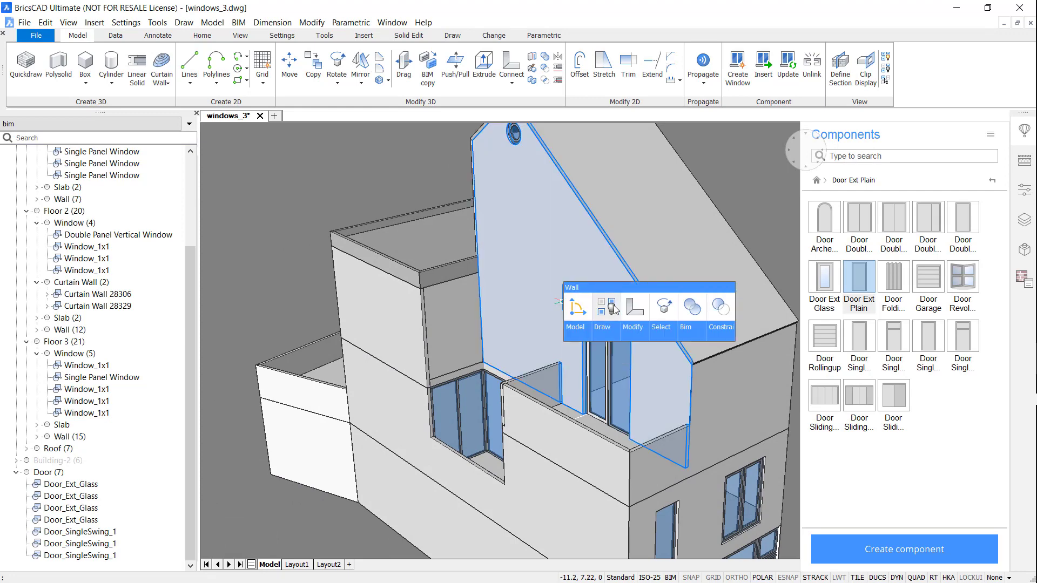
click(612, 309)
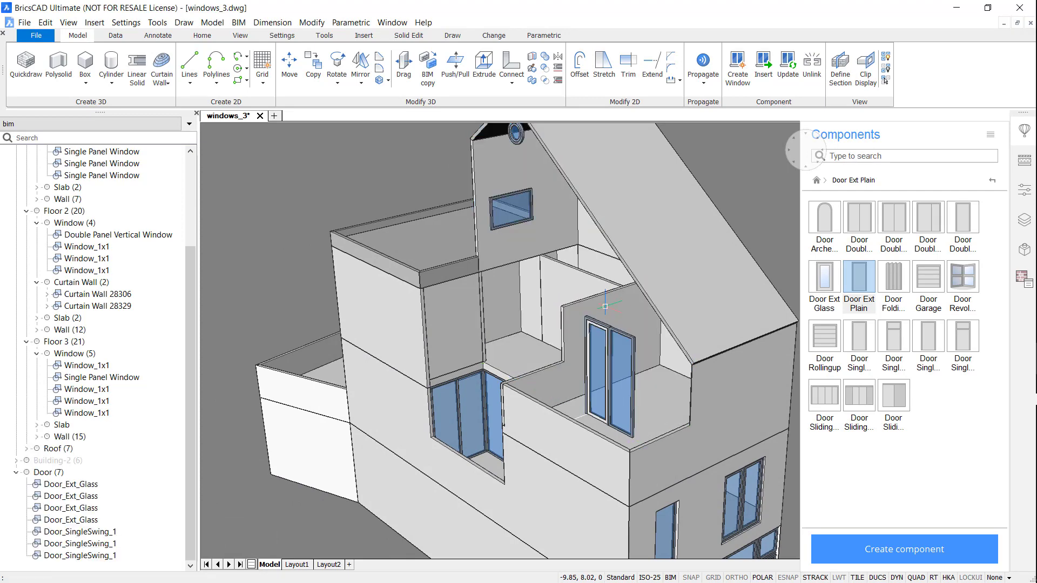
Step: Hide the glass door and adjoining window left standing in front of the Floor 3 rooms
click(592, 369)
click(627, 345)
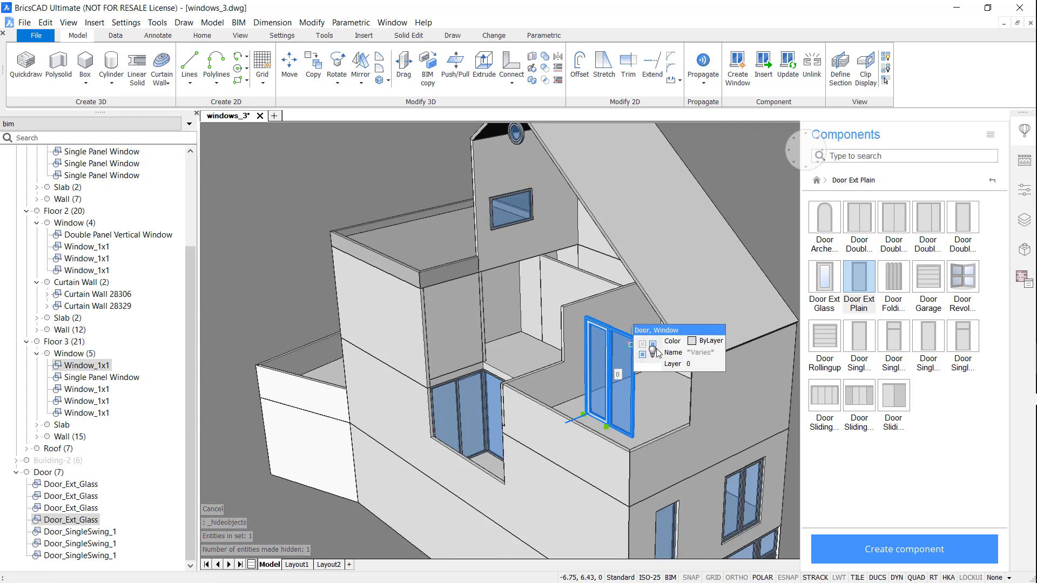
click(651, 347)
shift+middle_drag(609, 256, 610, 260)
scroll(610, 258, up, 3)
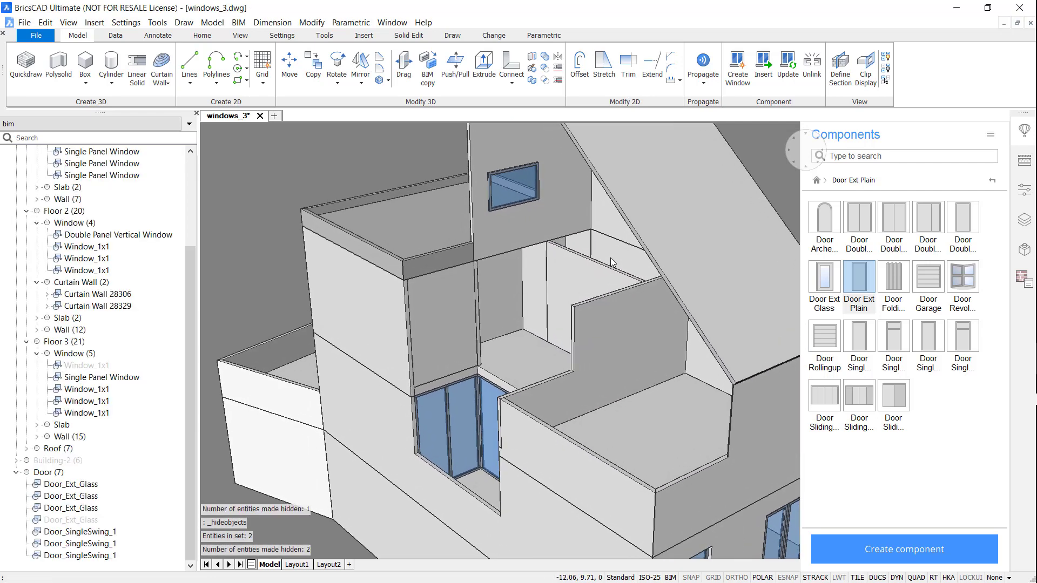
Step: Insert Door SingleSwing 1 in the stepped Floor 3 interior wall, 2.6 m from the wall's low end and 0 m above the base
click(859, 339)
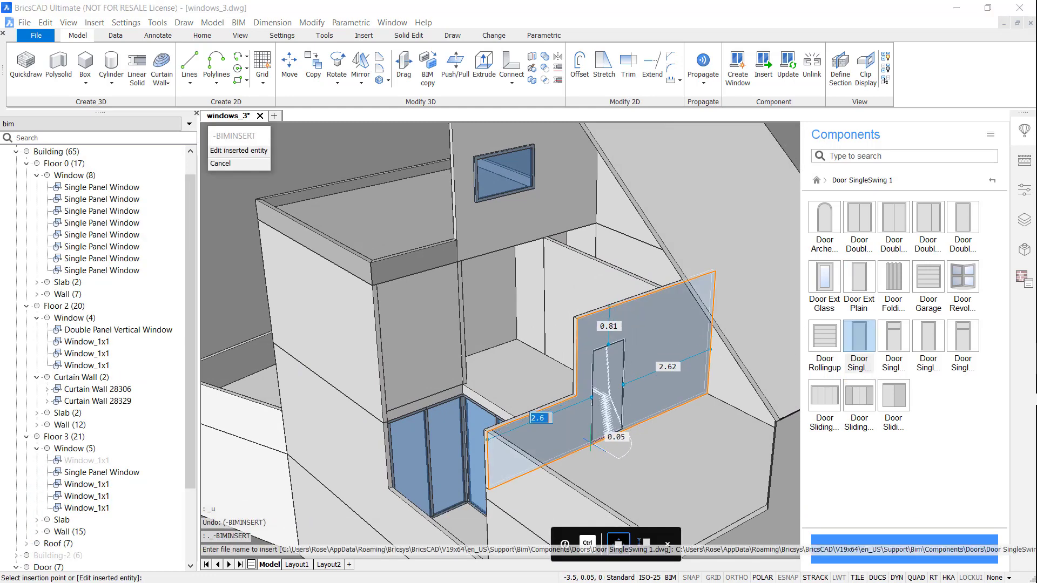
key(Tab)
key(Tab)
text(0)
key(Tab)
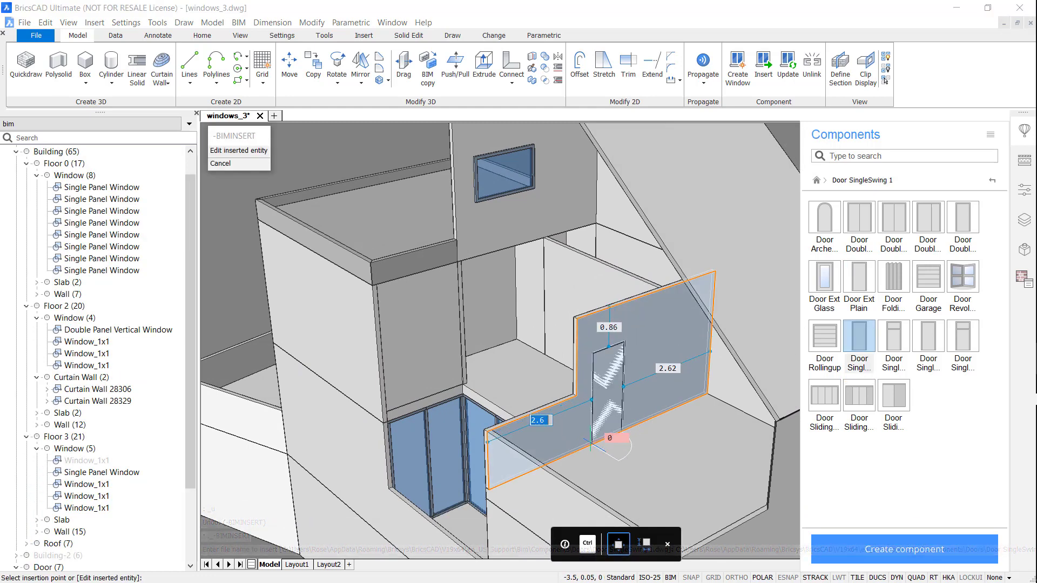
click(591, 444)
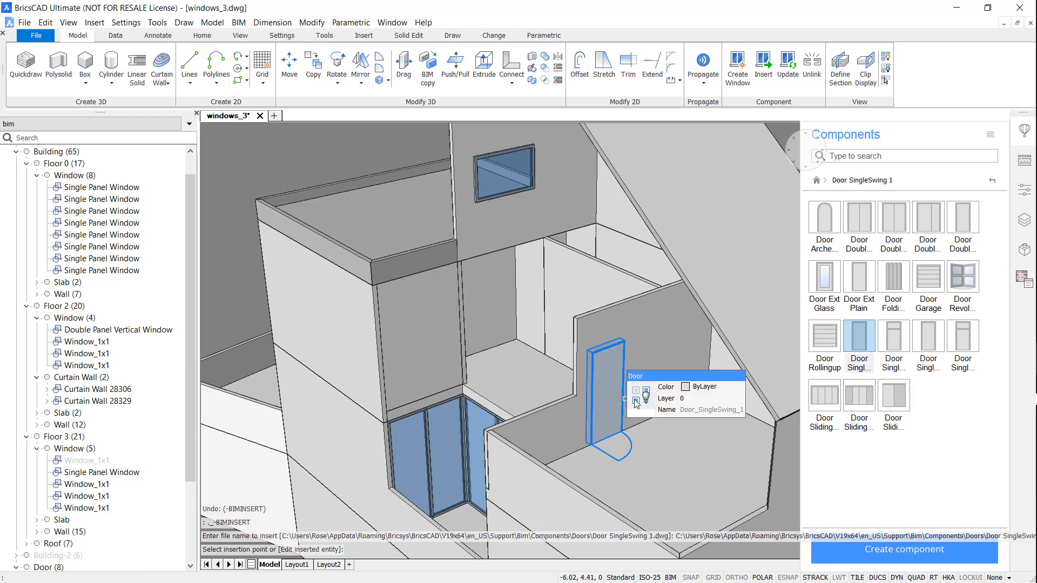
Step: Insert a copy of the single-swing door in the short wall behind the stepped wall, 0 m above the base, and flip it in-out
mouse_move(635, 402)
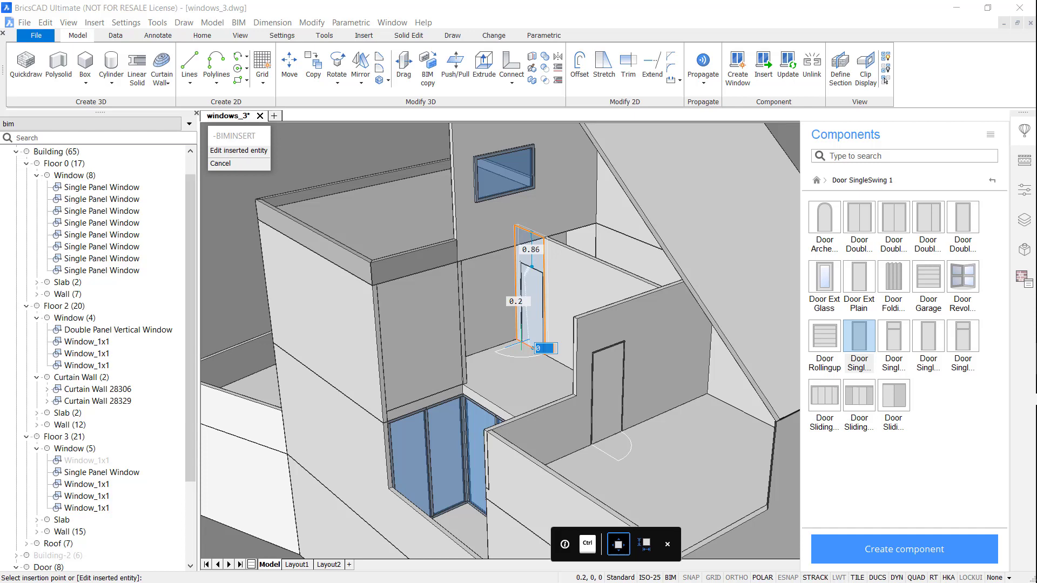
click(522, 341)
scroll(578, 260, up, 5)
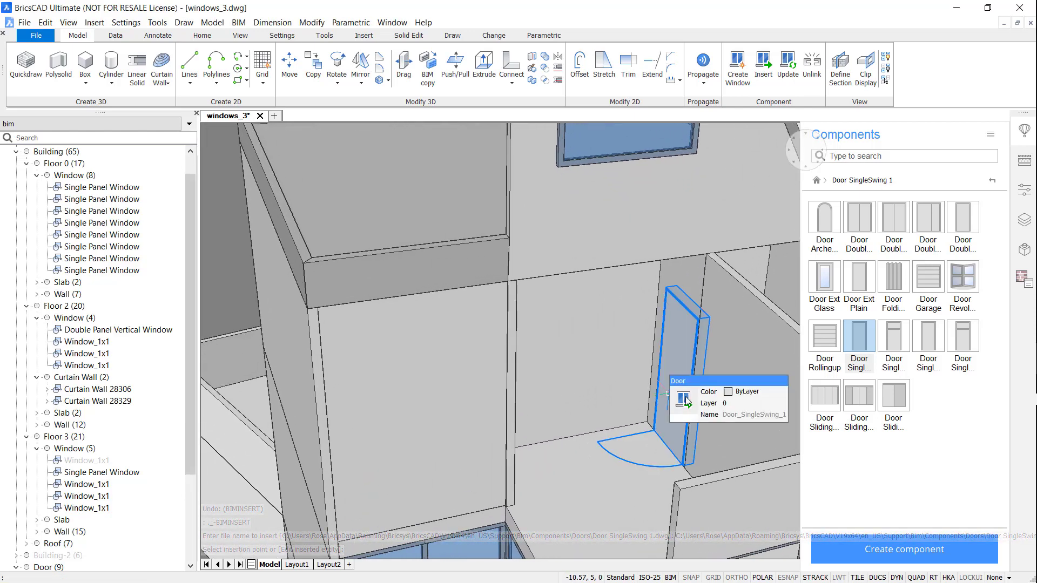
mouse_move(695, 402)
click(794, 403)
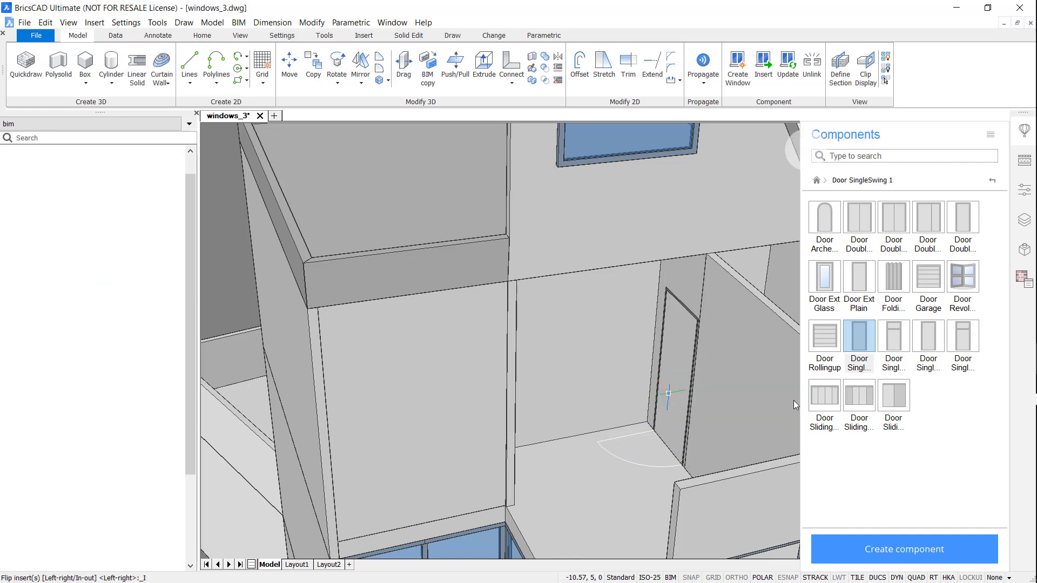
key(Return)
Step: Insert two Door SingleSwing 1 doors side by side in the adjoining Floor 3 wall, the first 3.42 m from the wall's far end
click(859, 341)
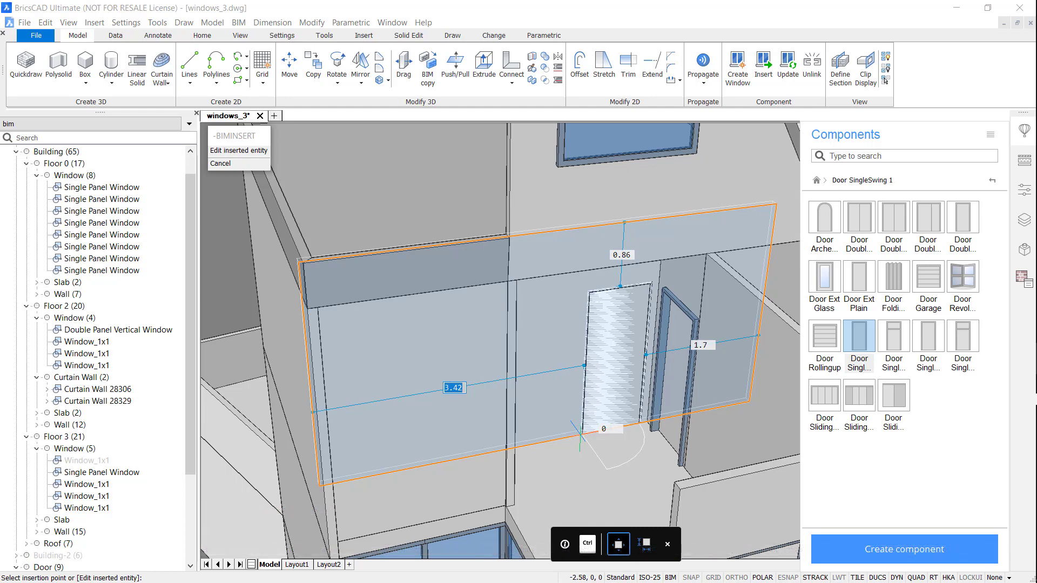
click(581, 432)
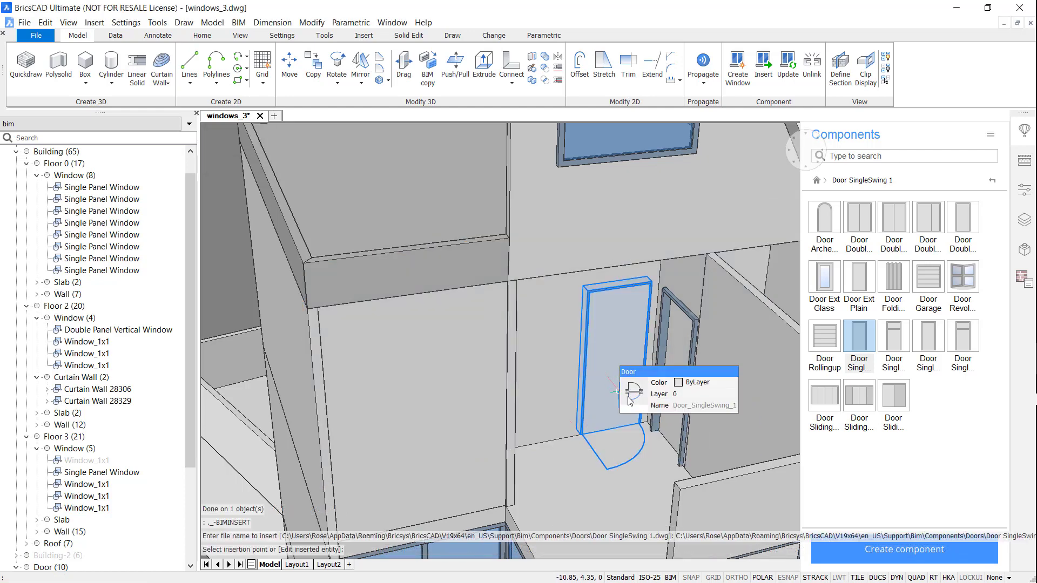
mouse_move(631, 396)
click(664, 393)
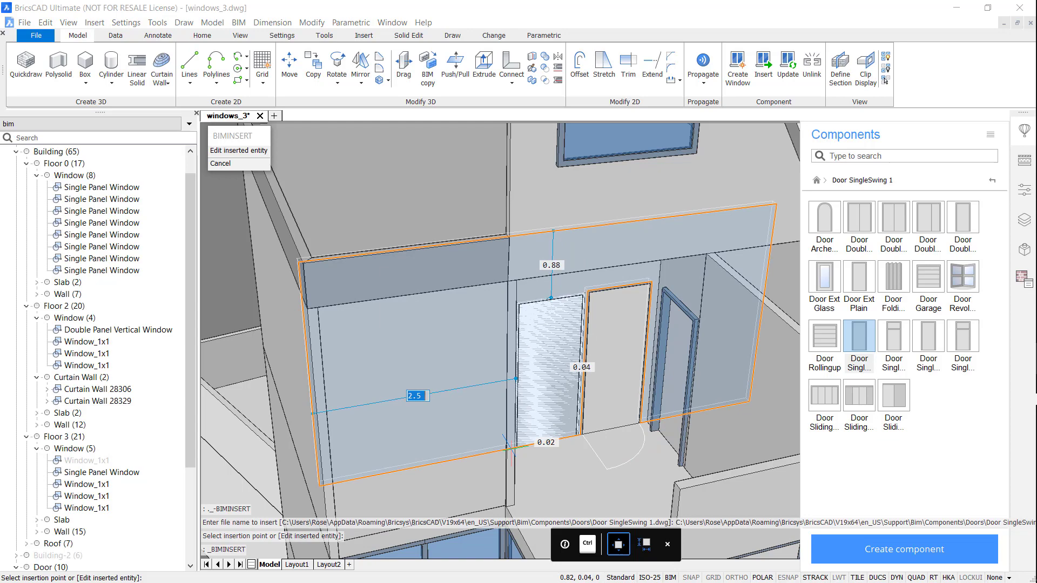
shift+middle_drag(531, 440, 494, 452)
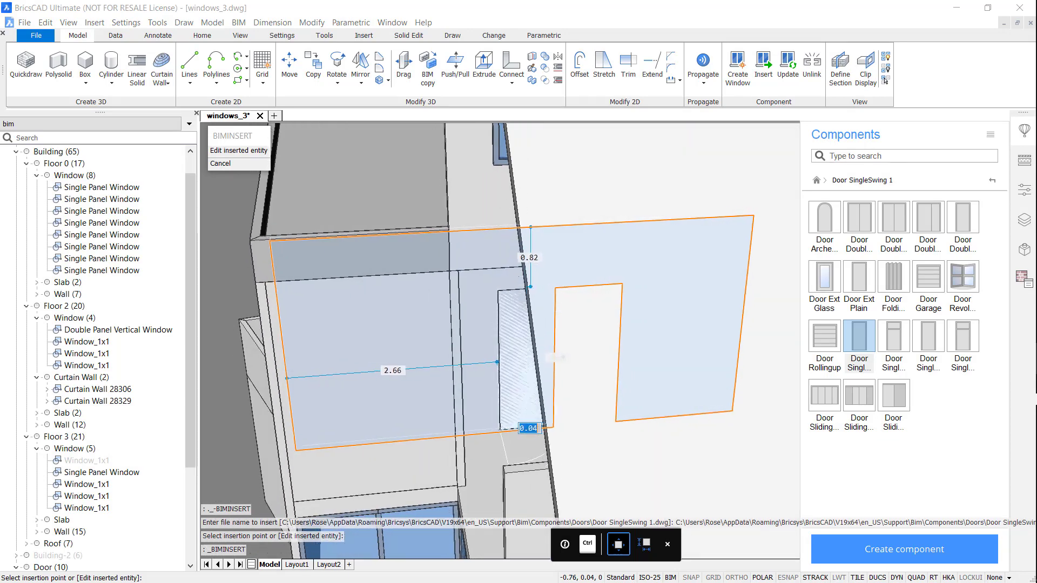
shift+middle_drag(556, 356, 497, 324)
click(514, 398)
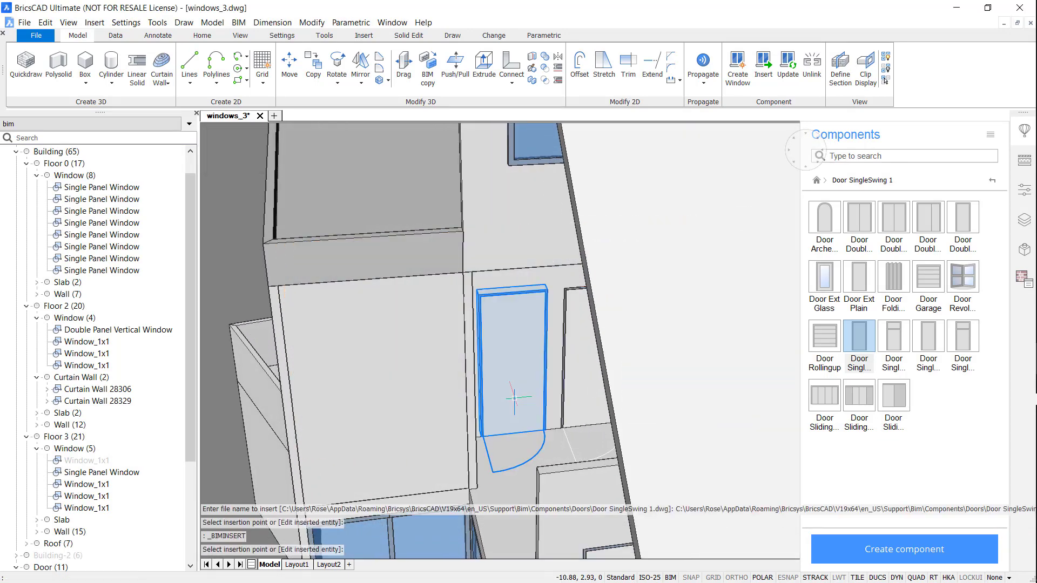
Step: Hide the wall section above the corner curtain wall to expose the room behind it
shift+middle_drag(515, 398, 340, 355)
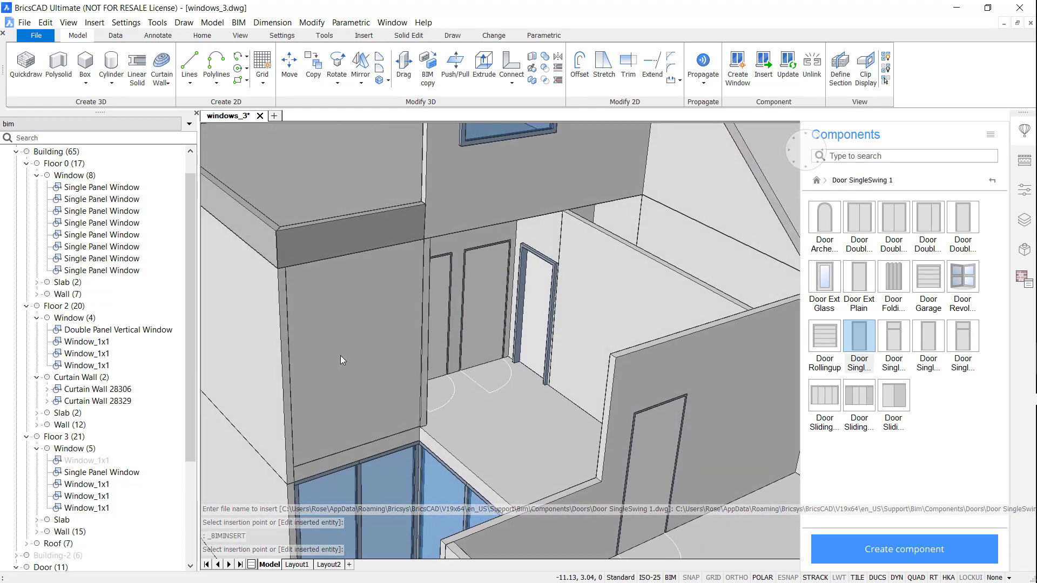
mouse_move(343, 355)
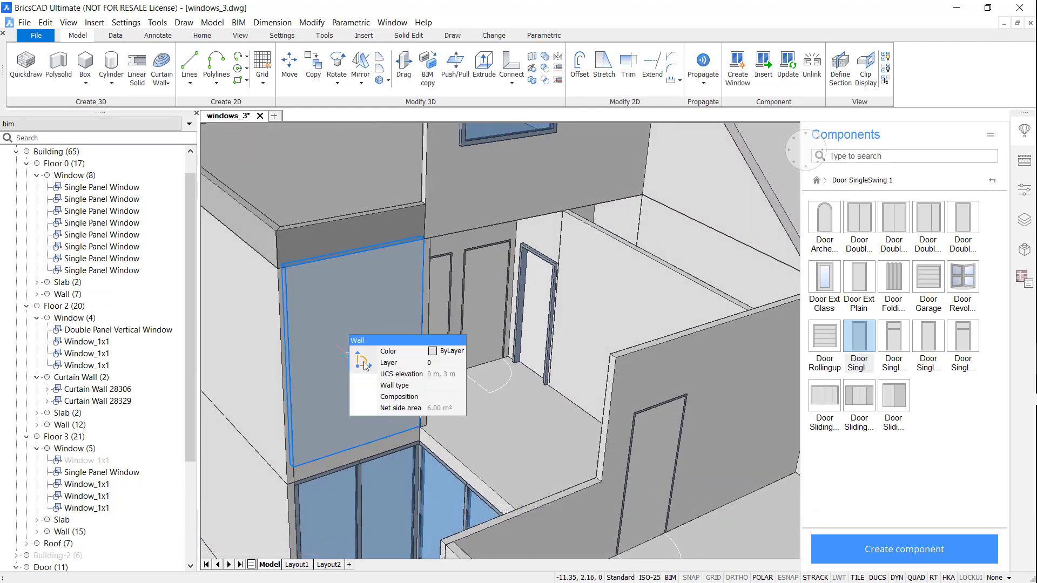
click(397, 361)
Step: Insert a copy of the single-swing door in the narrow wall of the exposed room, 0.13 m from the wall's edge
mouse_move(437, 336)
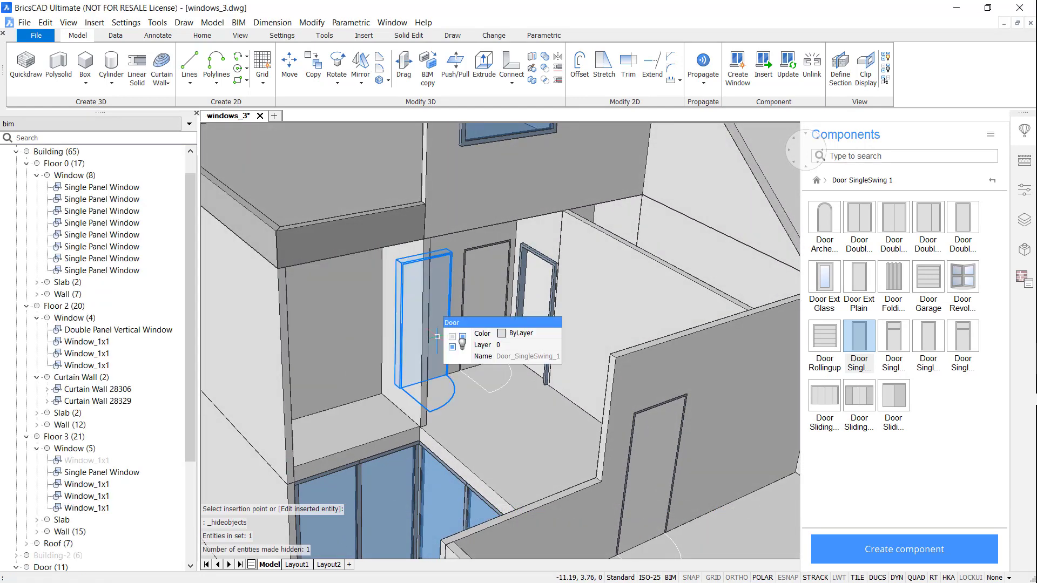
click(486, 348)
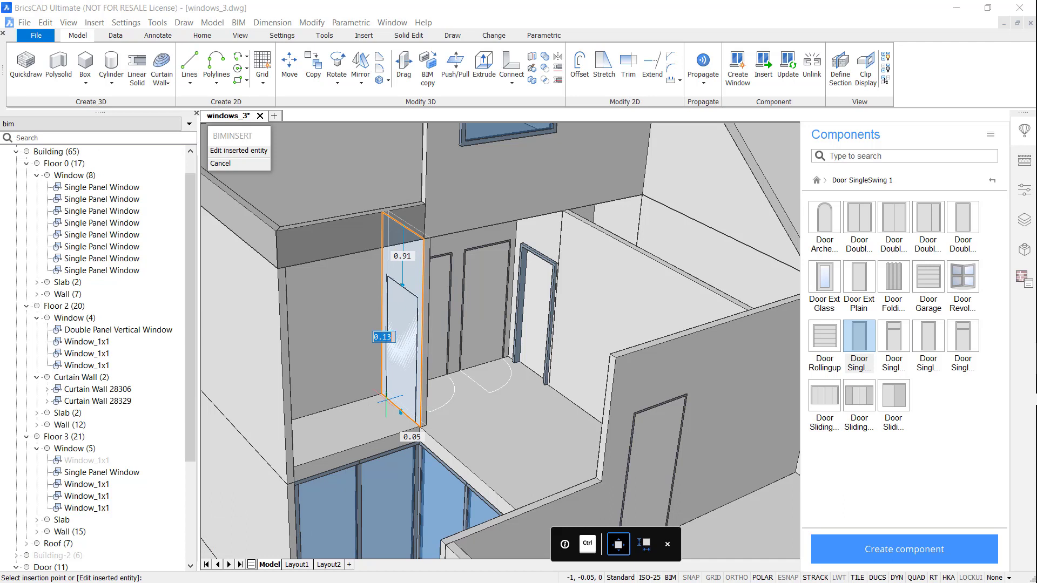
click(386, 399)
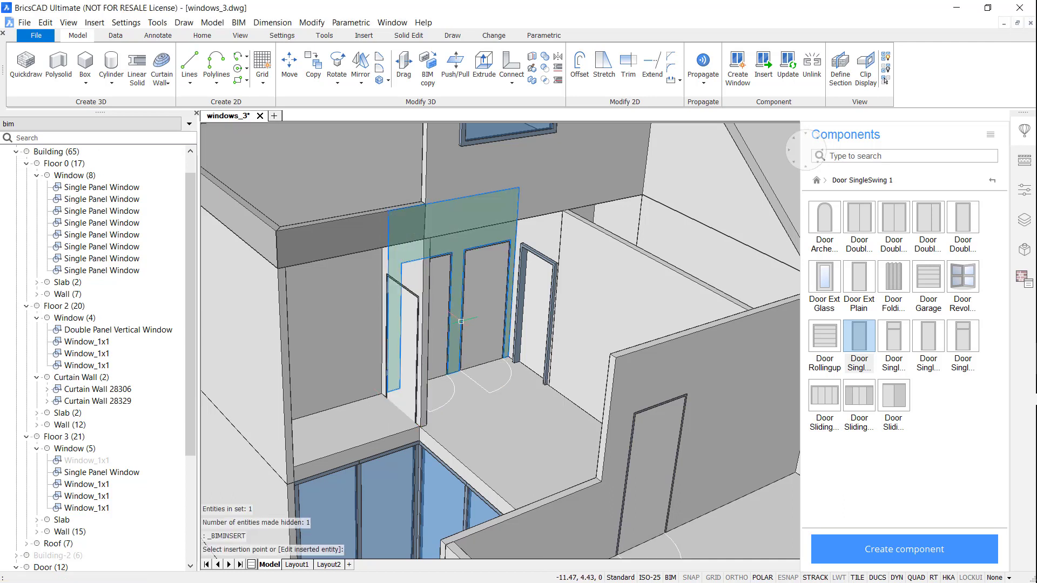
Step: Flip the two side-by-side single-swing doors in-out so they swing to the other side of their wall
mouse_move(494, 329)
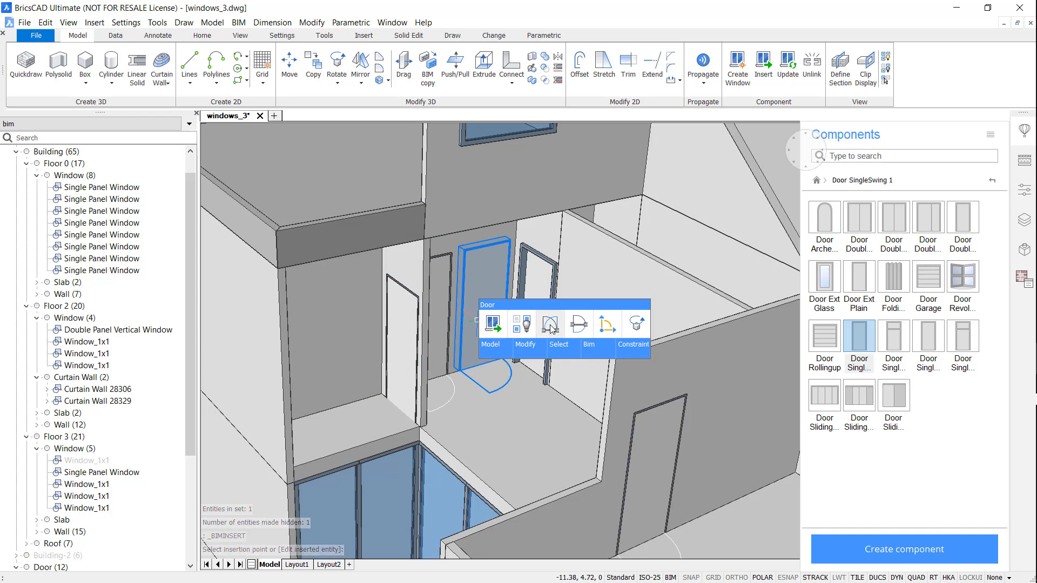
click(579, 327)
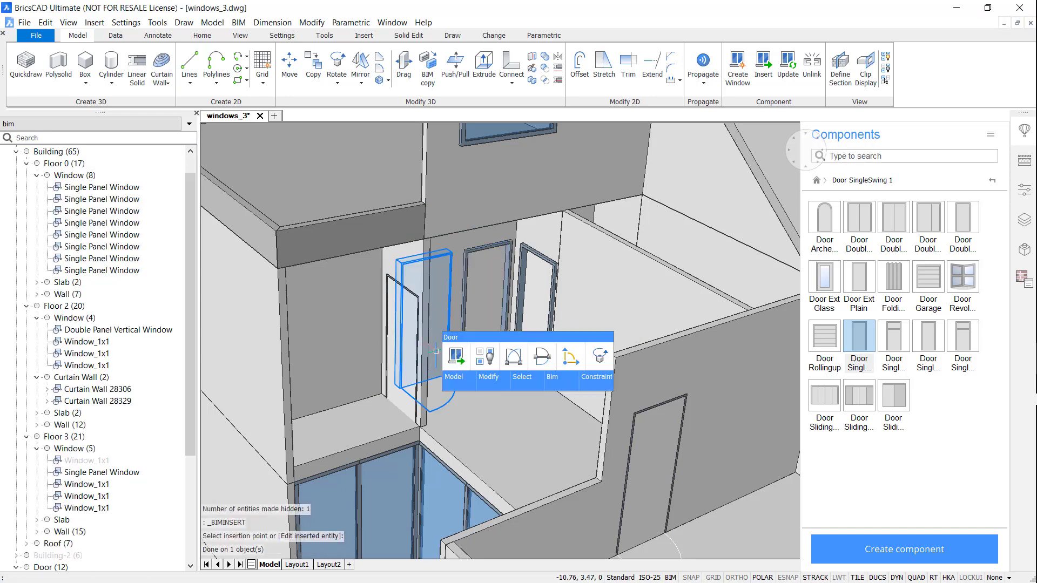
click(454, 356)
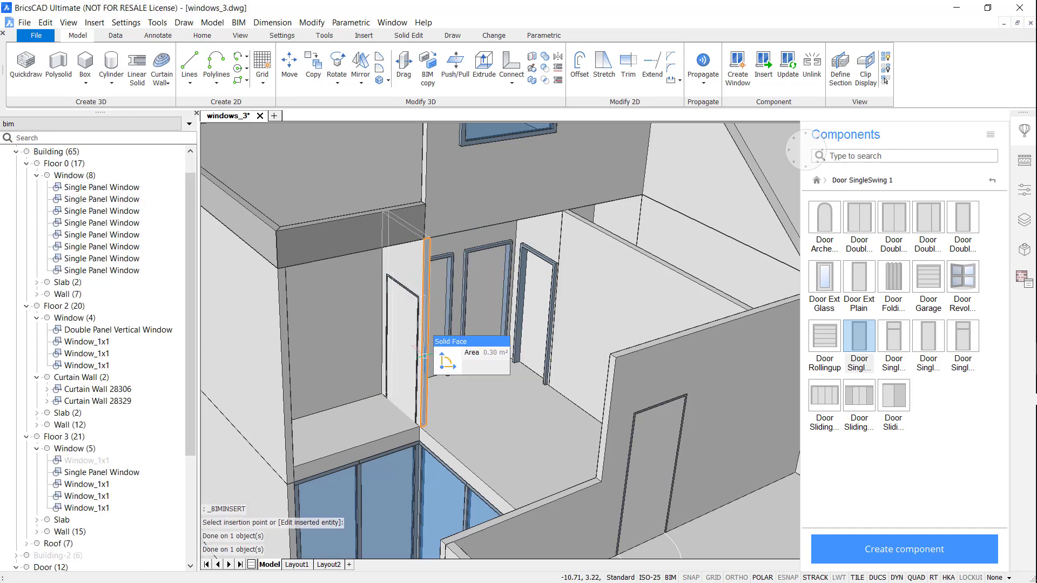
Step: Isolate all the doors in the Door group from the rest of the building
scroll(425, 355, down, 2)
scroll(613, 425, down, 5)
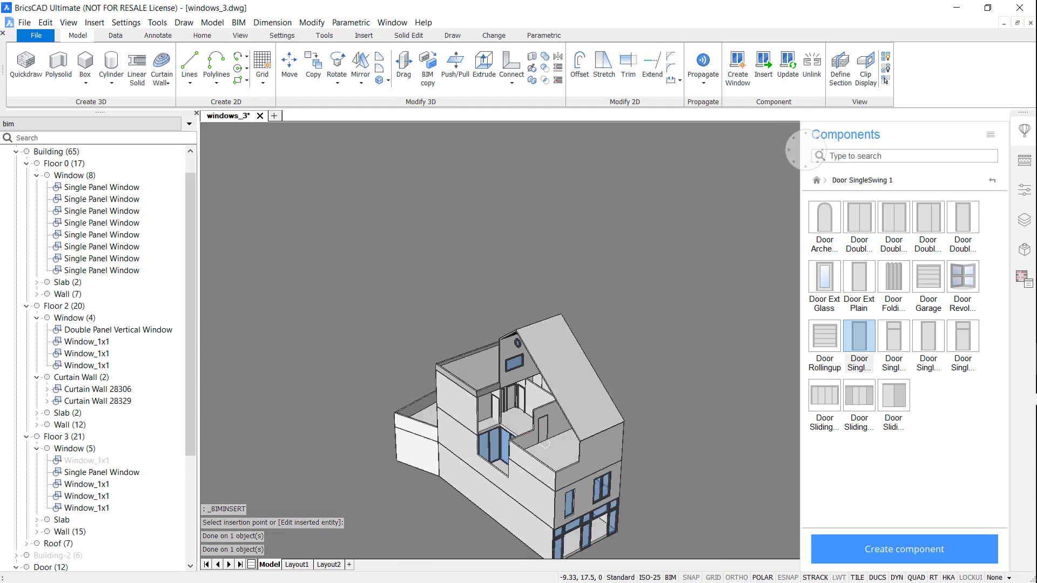
scroll(647, 370, up, 3)
scroll(685, 370, up, 3)
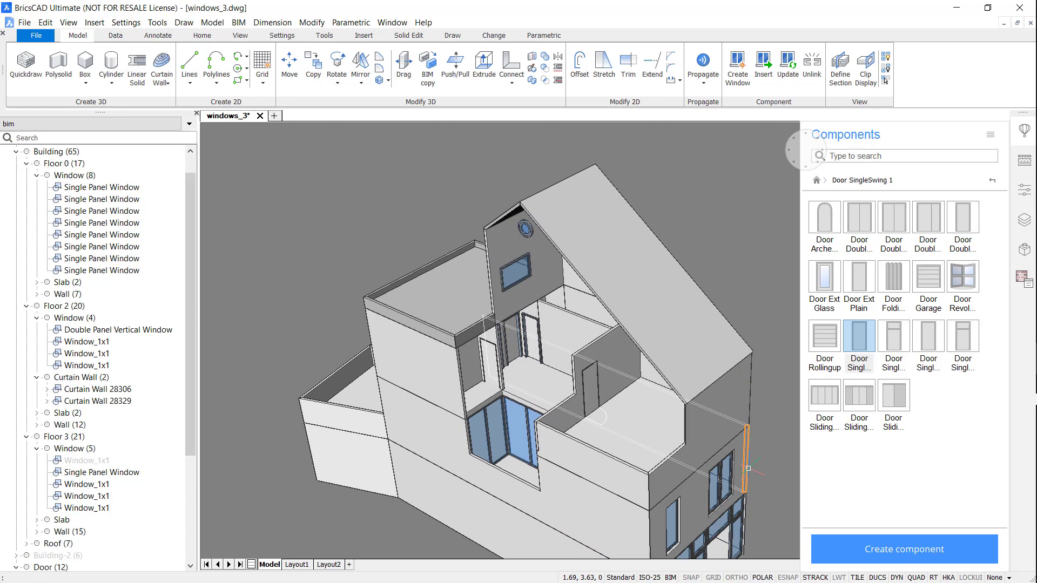
key(Escape)
drag(191, 281, 189, 426)
click(51, 412)
right_click(61, 413)
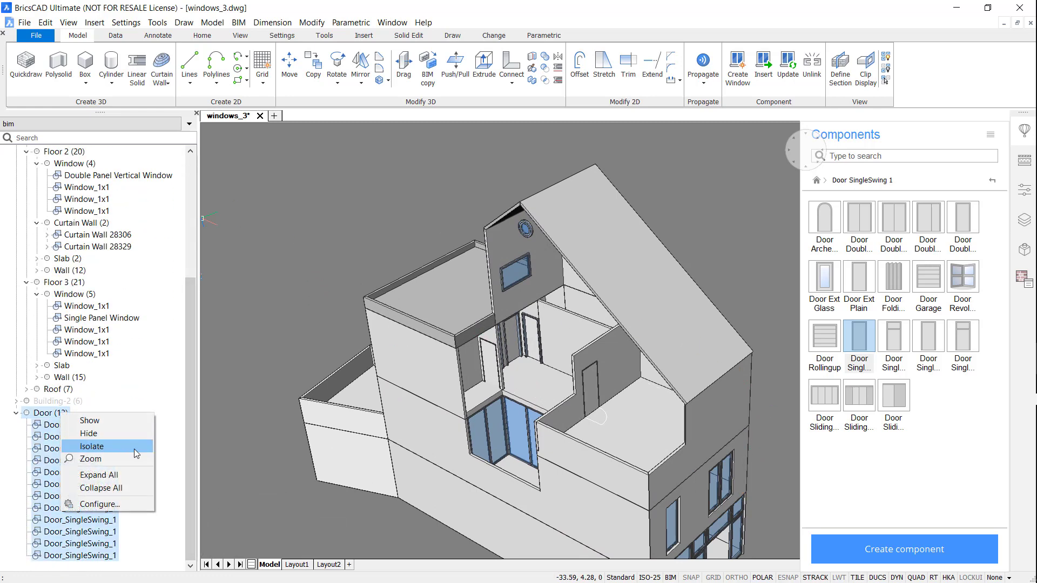
click(130, 446)
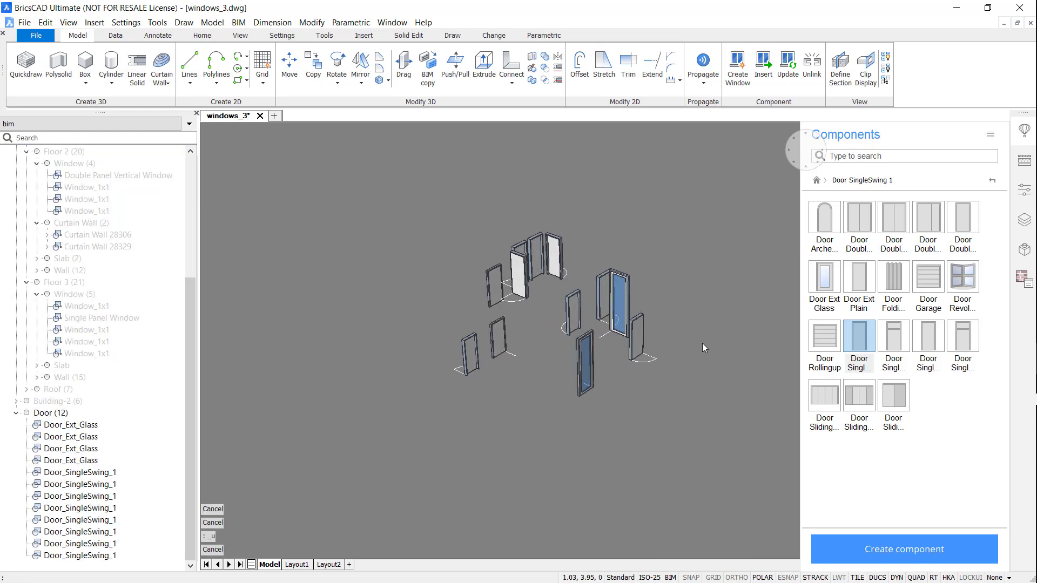
Step: Assign the six uppermost doors to building "Building" and story Floor 3, and hide them
scroll(702, 343, up, 4)
scroll(750, 319, down, 2)
drag(737, 300, 446, 184)
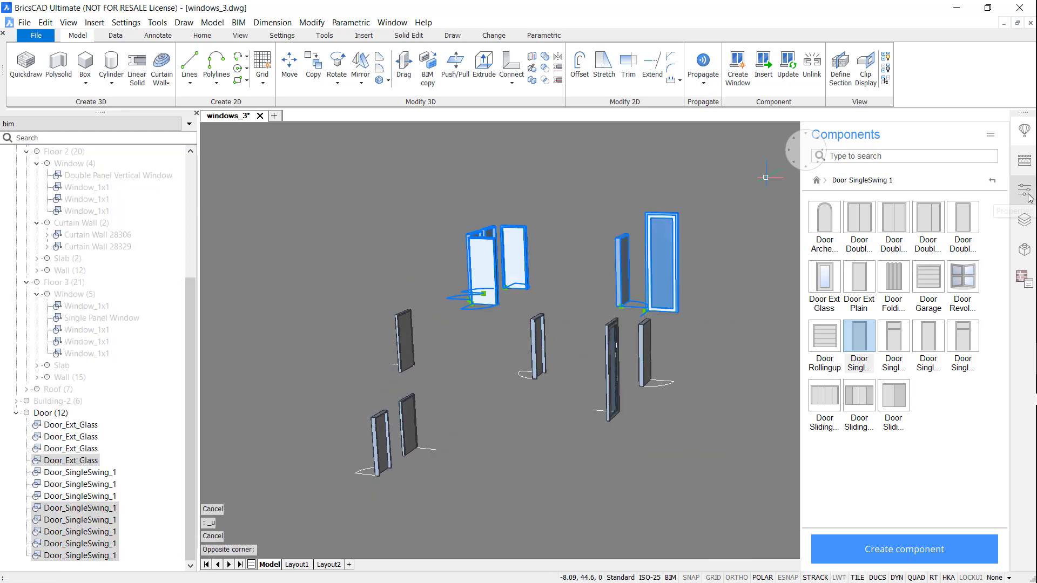
scroll(951, 383, down, 5)
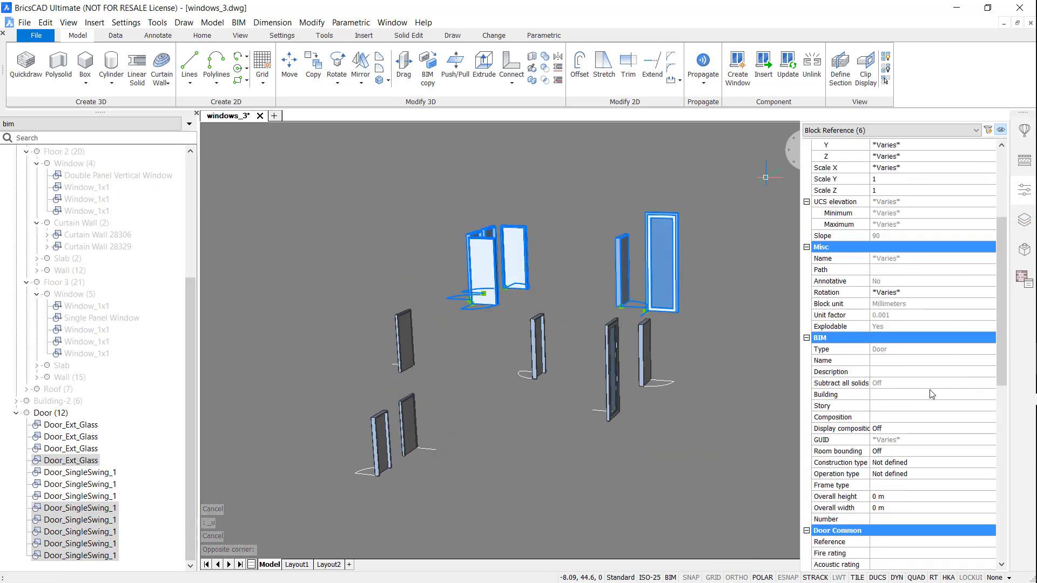
click(933, 394)
click(927, 414)
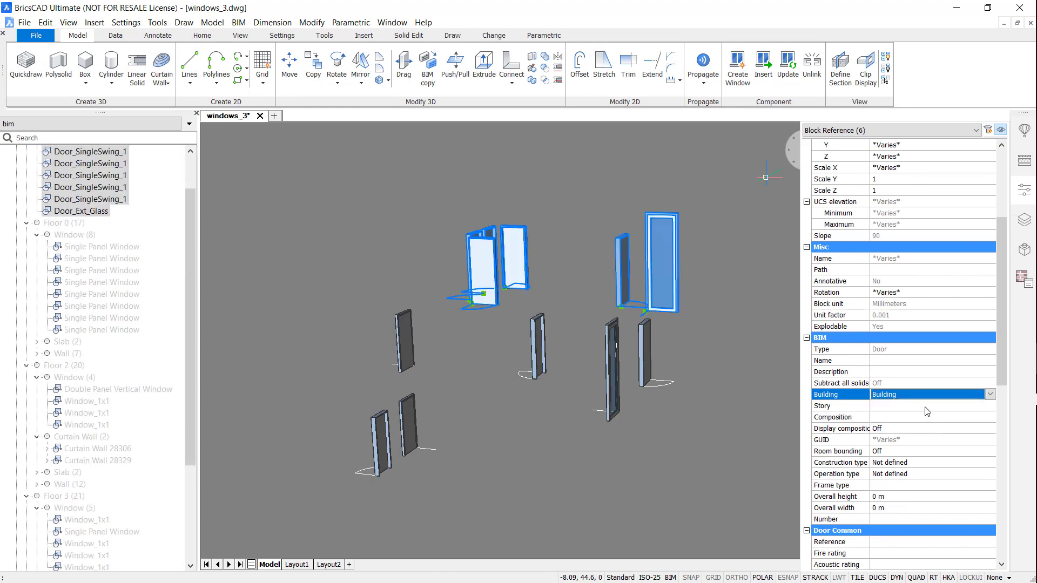
click(926, 406)
click(925, 464)
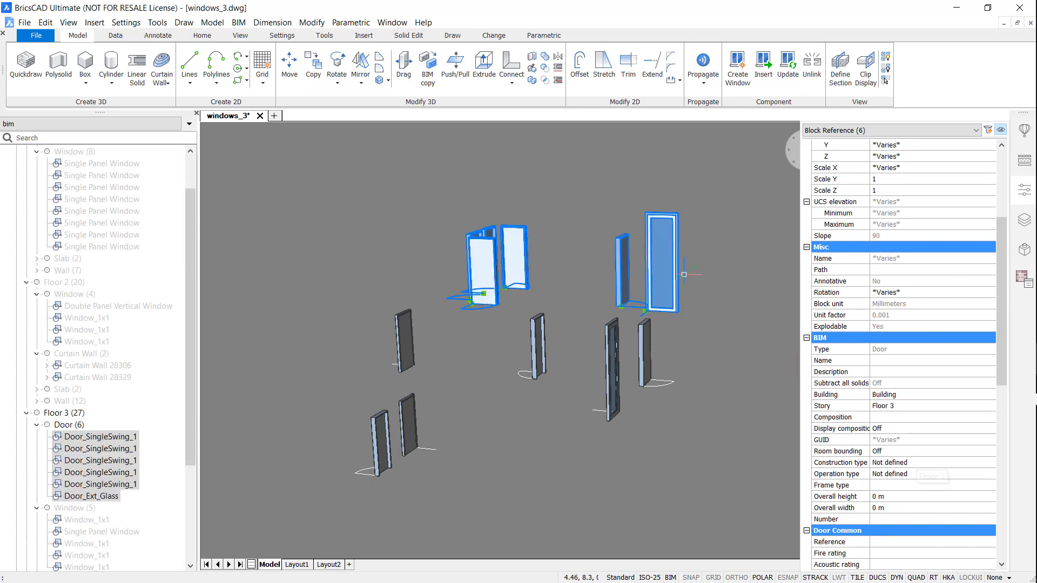
mouse_move(684, 275)
click(681, 253)
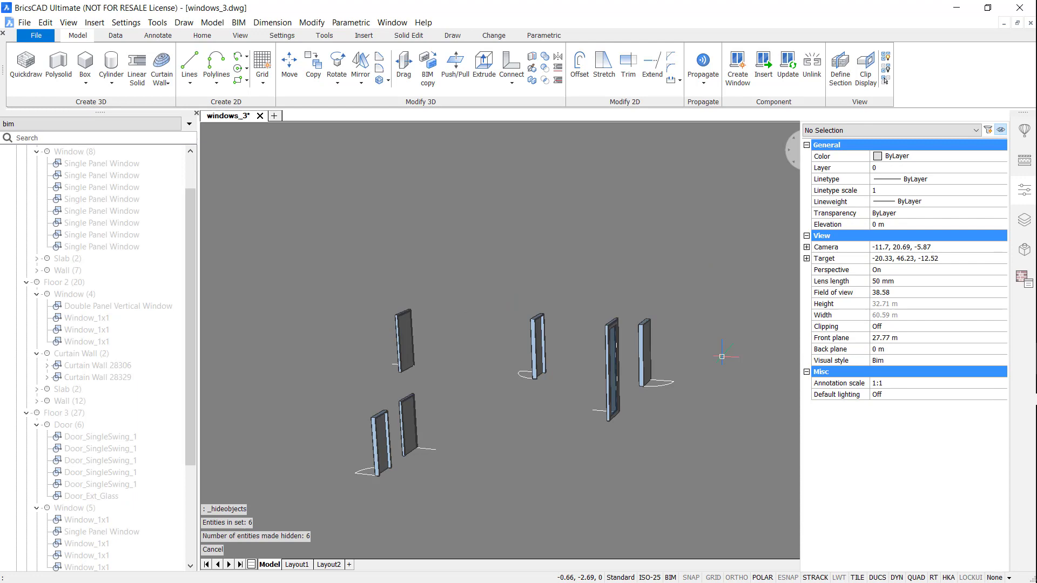
Step: Assign the four middle-level doors to building "Building" and story Floor 2, and hide them
drag(727, 381, 381, 268)
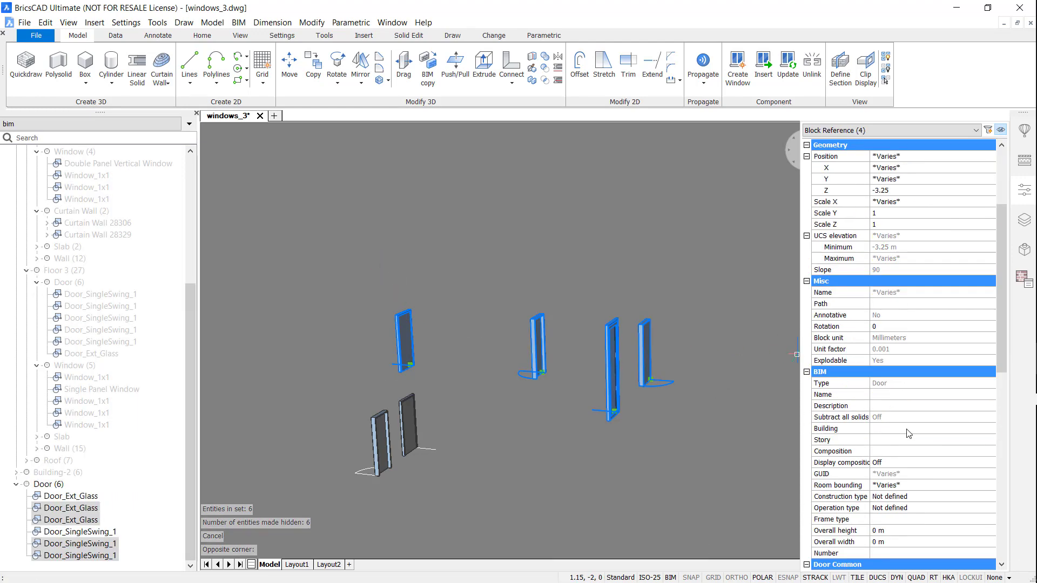
click(909, 429)
click(908, 440)
click(903, 440)
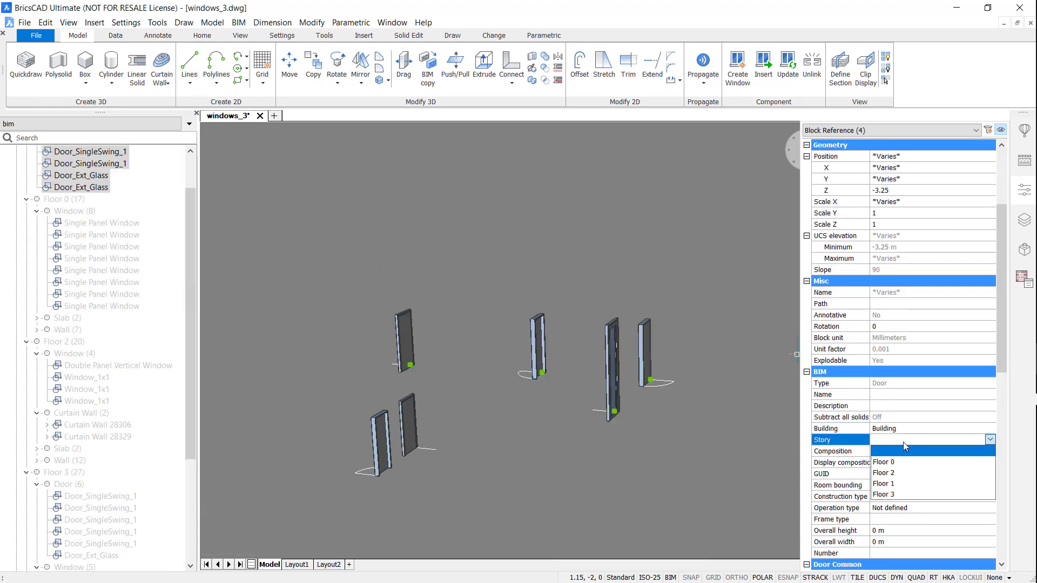
click(903, 473)
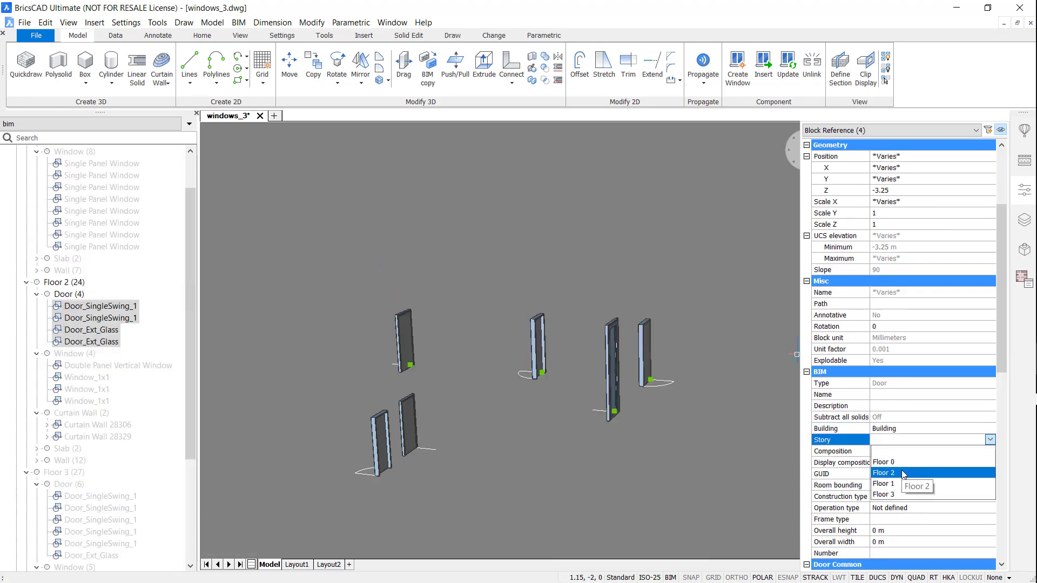
click(627, 359)
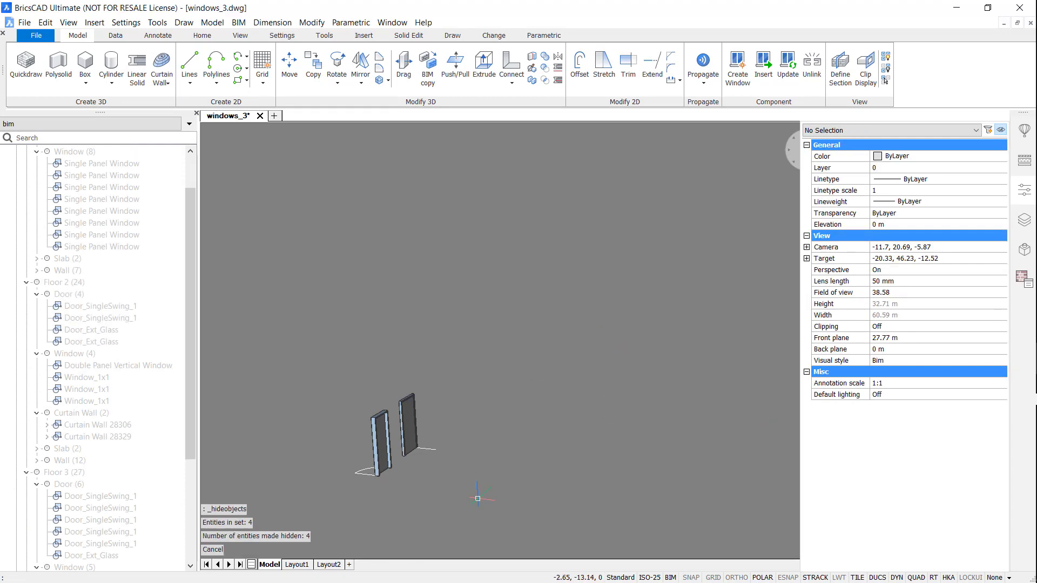
Step: Assign the two remaining lowest doors to building "Building" and story Floor 0
drag(477, 499, 315, 346)
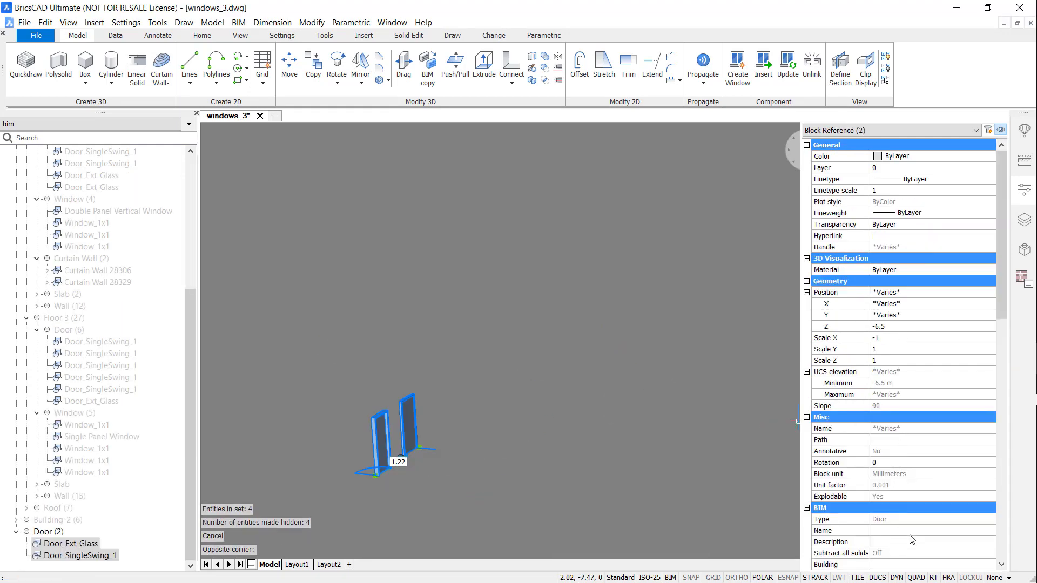
scroll(912, 539, down, 5)
click(908, 395)
click(906, 409)
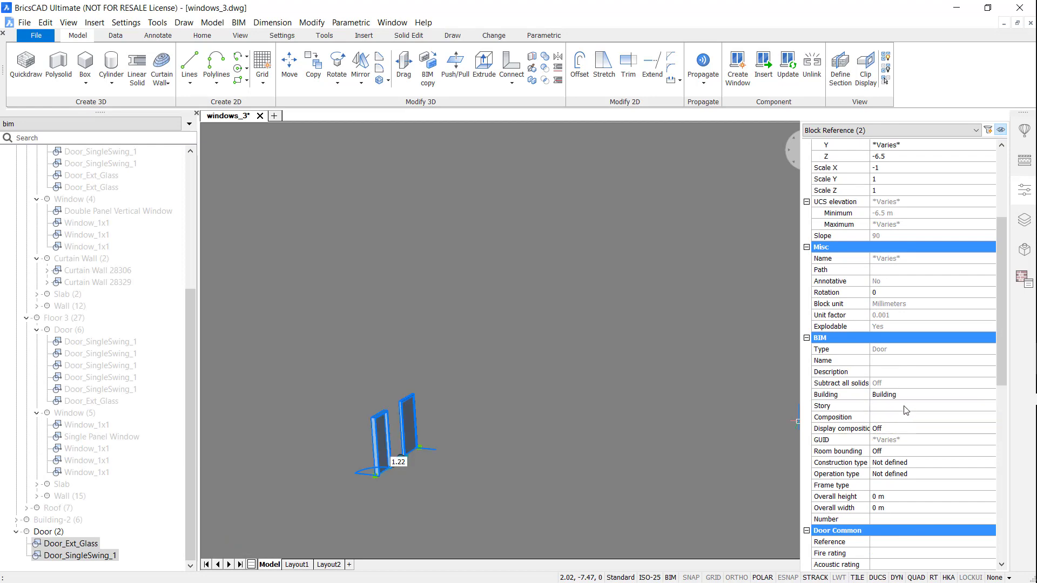
click(904, 407)
click(913, 430)
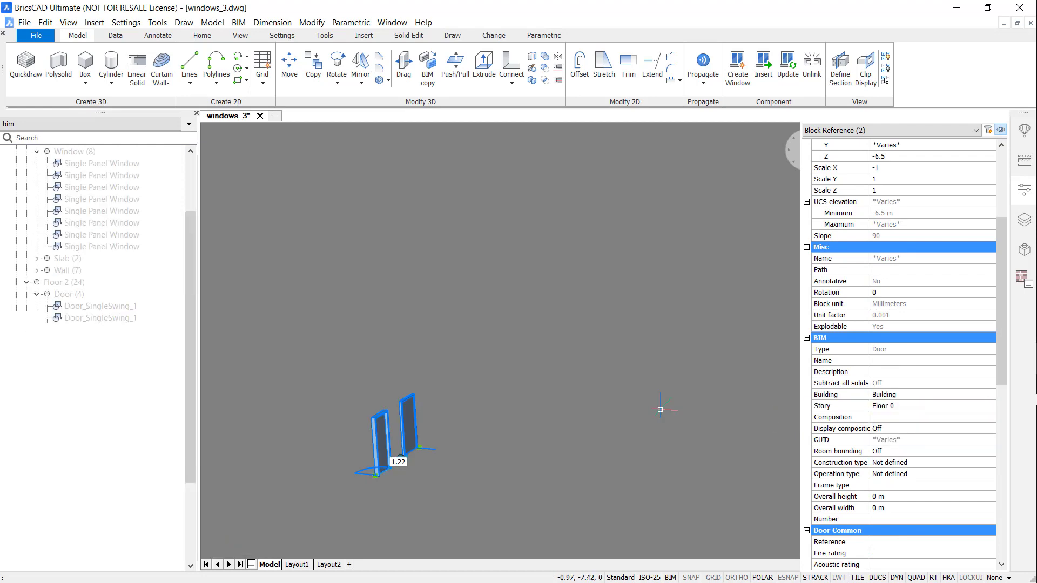
Step: Show all elements of building "Building" again, including every story's walls, slabs, windows and doors
key(Escape)
scroll(196, 186, up, 1)
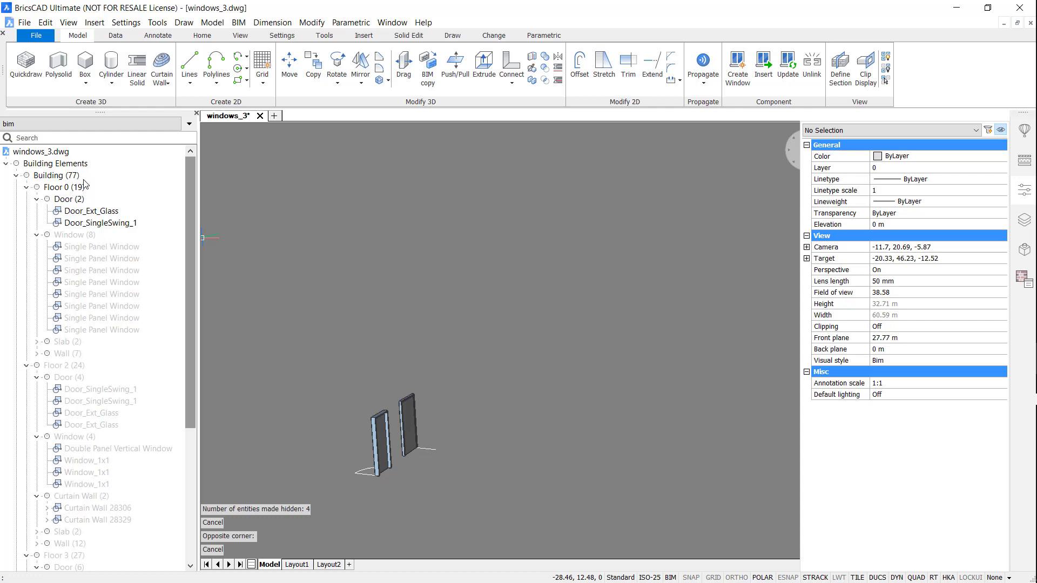
click(51, 175)
right_click(50, 177)
click(66, 182)
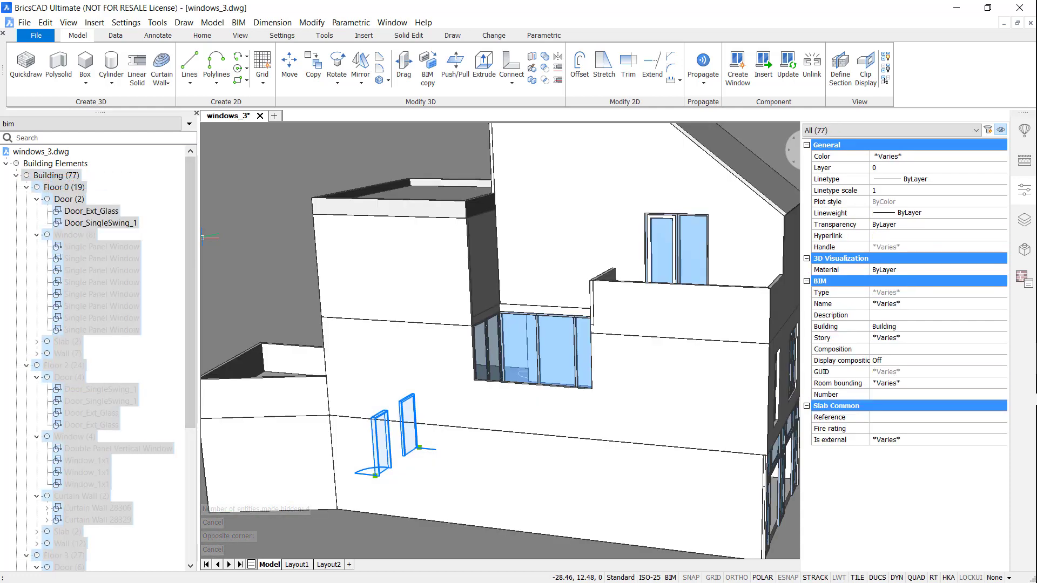
key(Escape)
scroll(541, 330, down, 3)
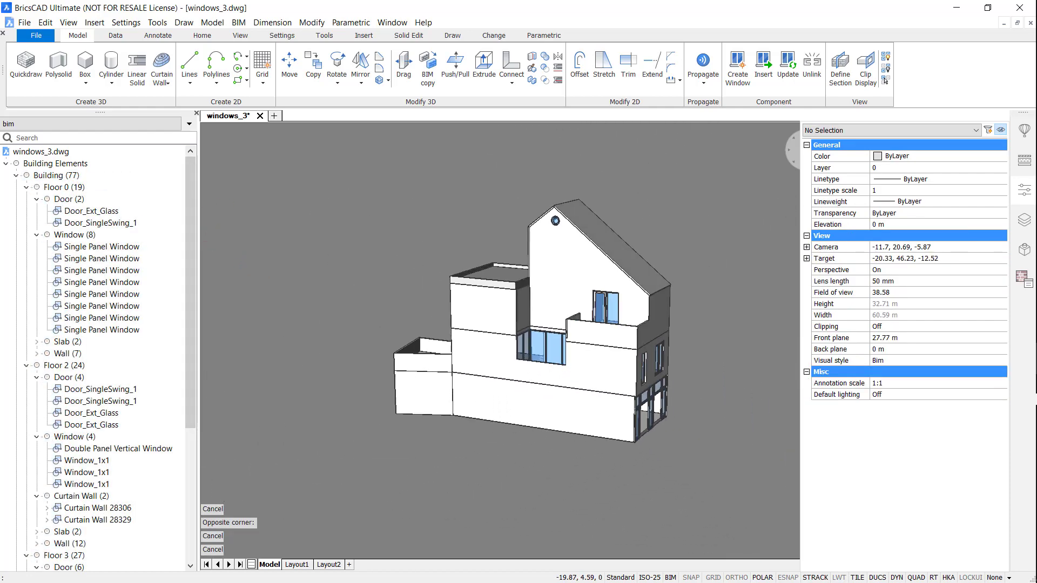
shift+middle_drag(670, 254, 716, 263)
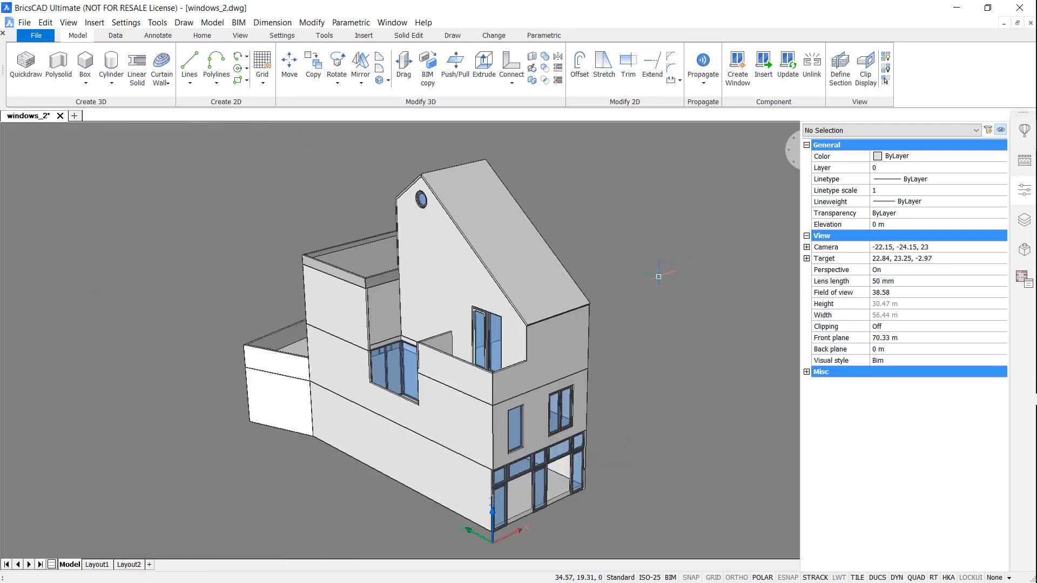
Step: Unhide all hidden objects and insert a Door Garage library component in the detached outbuilding's outer wall, about 1.91 m from each side edge
right_click(658, 277)
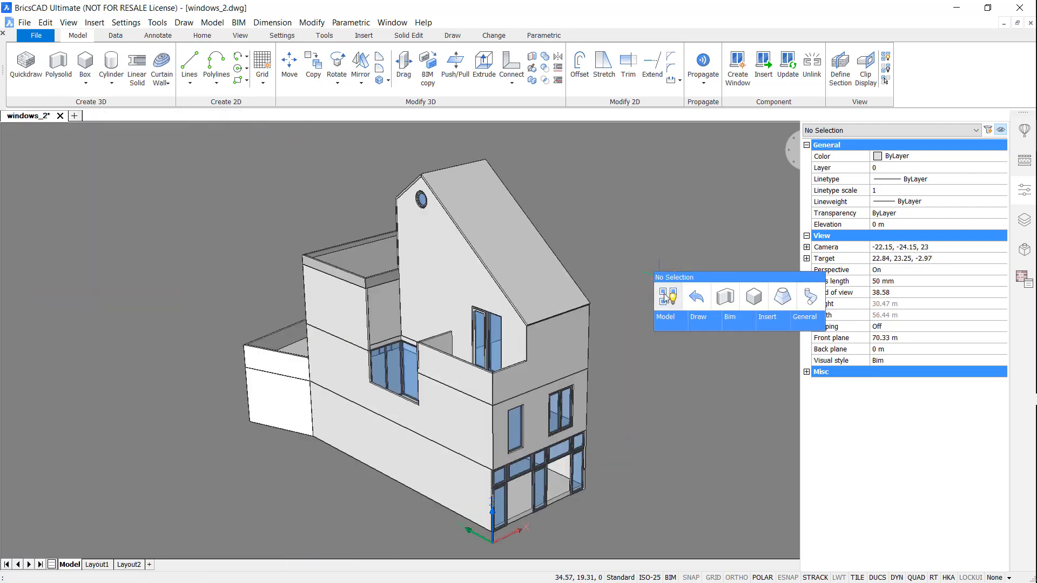
click(667, 297)
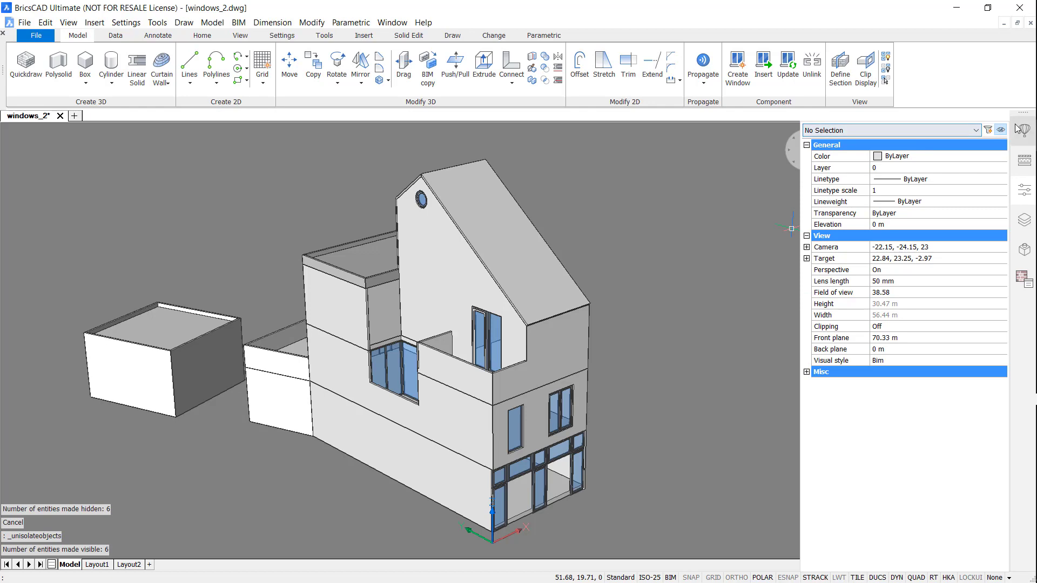
click(1019, 129)
click(907, 225)
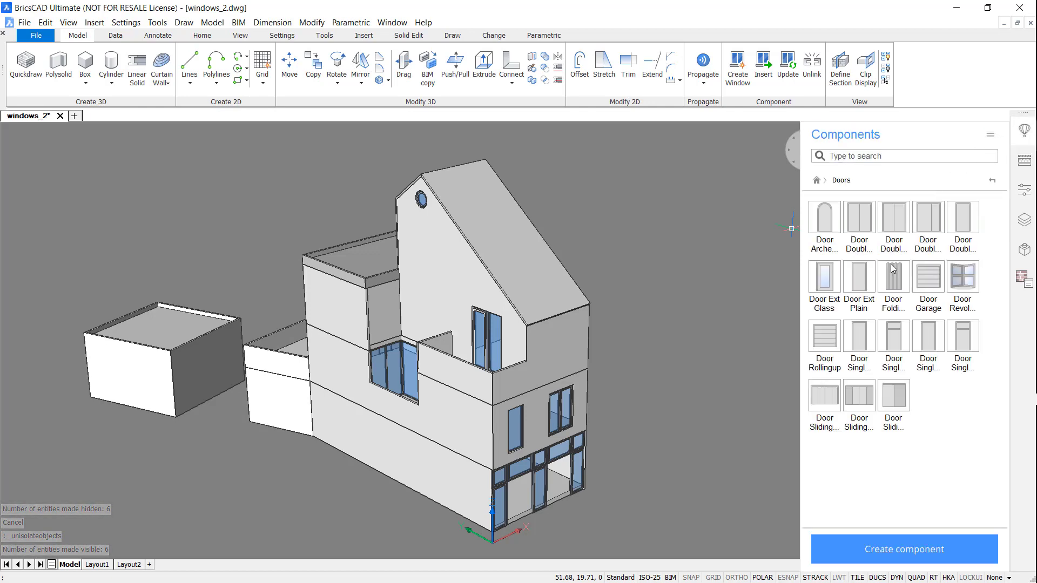
click(922, 282)
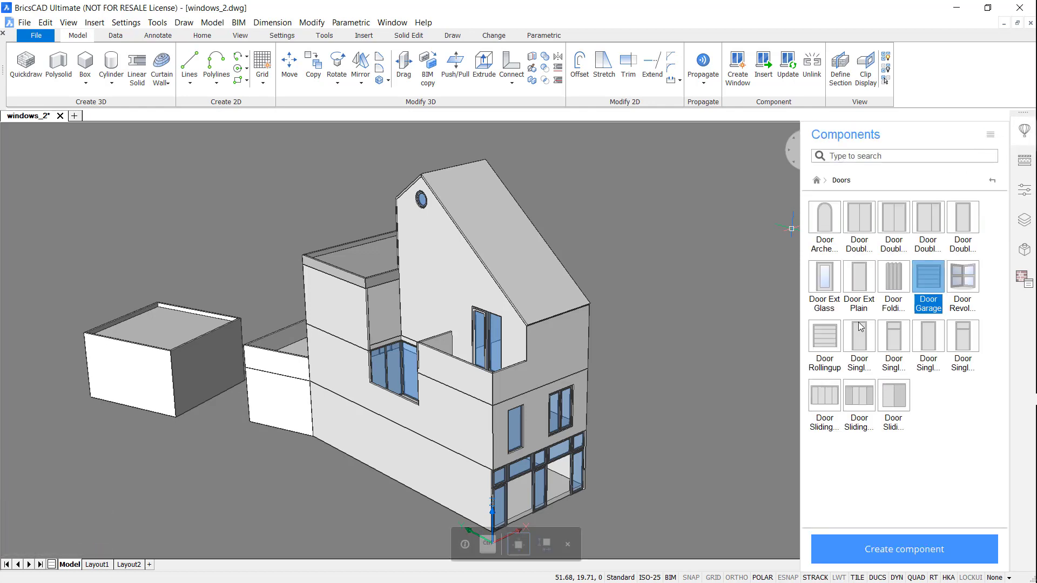
shift+middle_drag(654, 391, 832, 351)
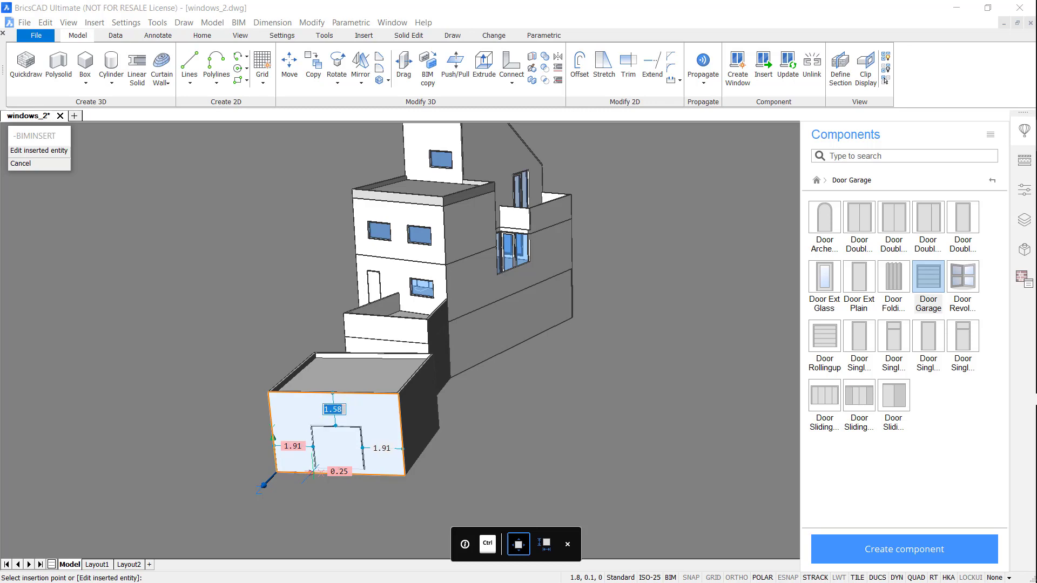
click(313, 471)
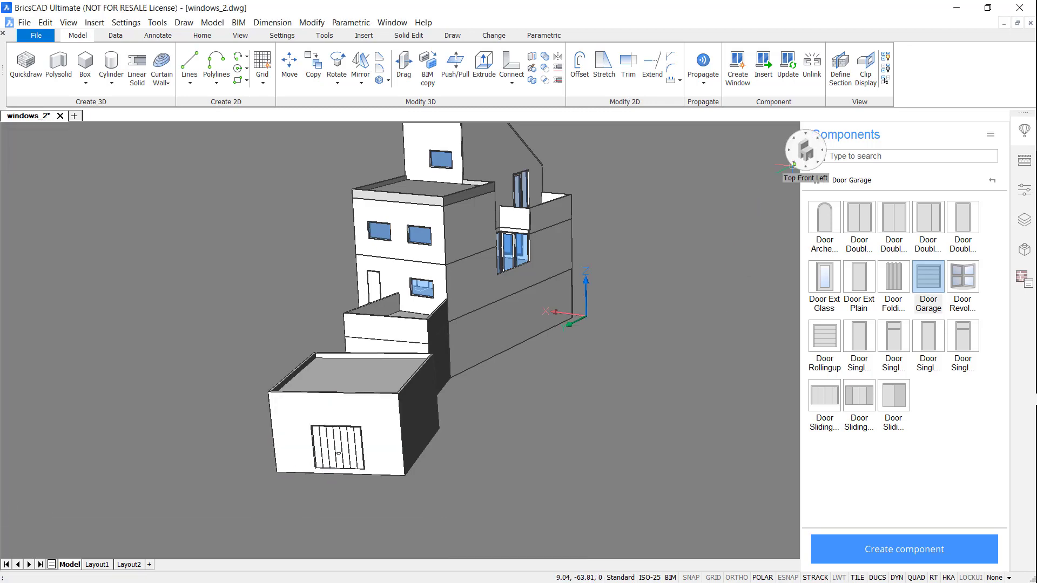
Step: Set the visual style to X-Ray and turn on Clean Screen to inspect the whole model from the front and rear
click(793, 164)
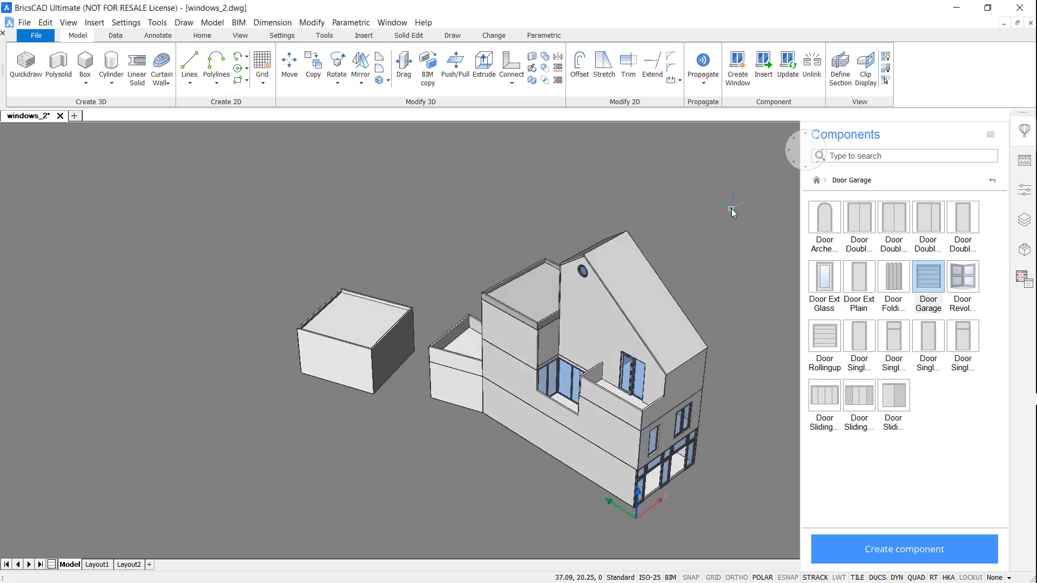
click(1025, 189)
click(943, 359)
click(939, 360)
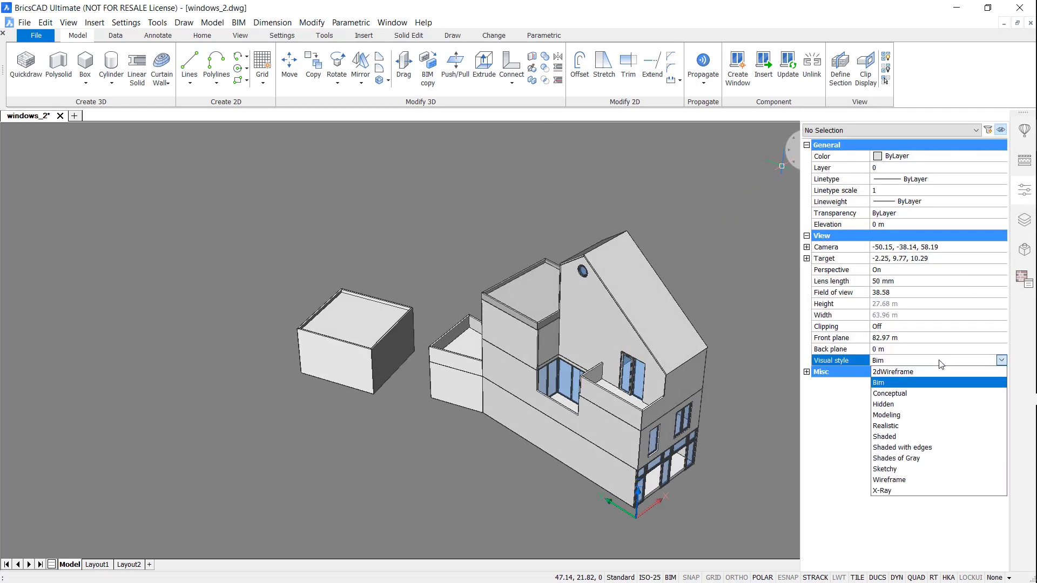
click(928, 493)
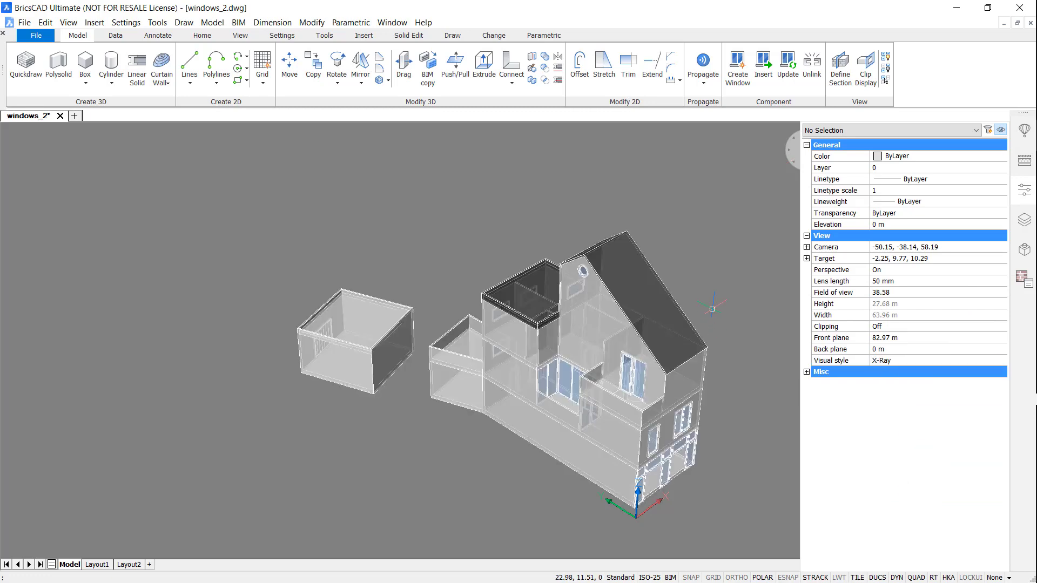
key(ctrl+0)
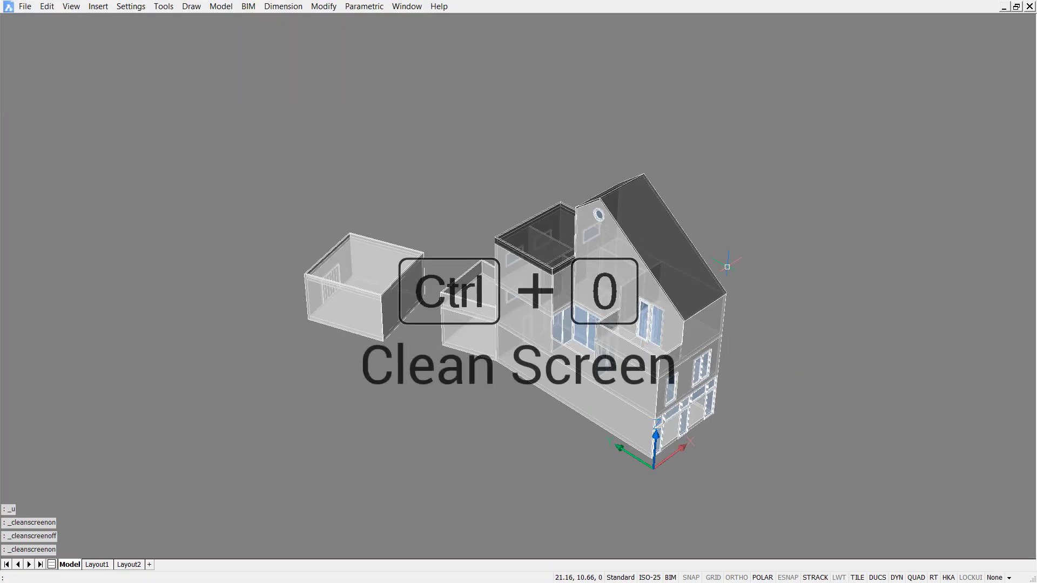
shift+middle_drag(727, 267, 988, 260)
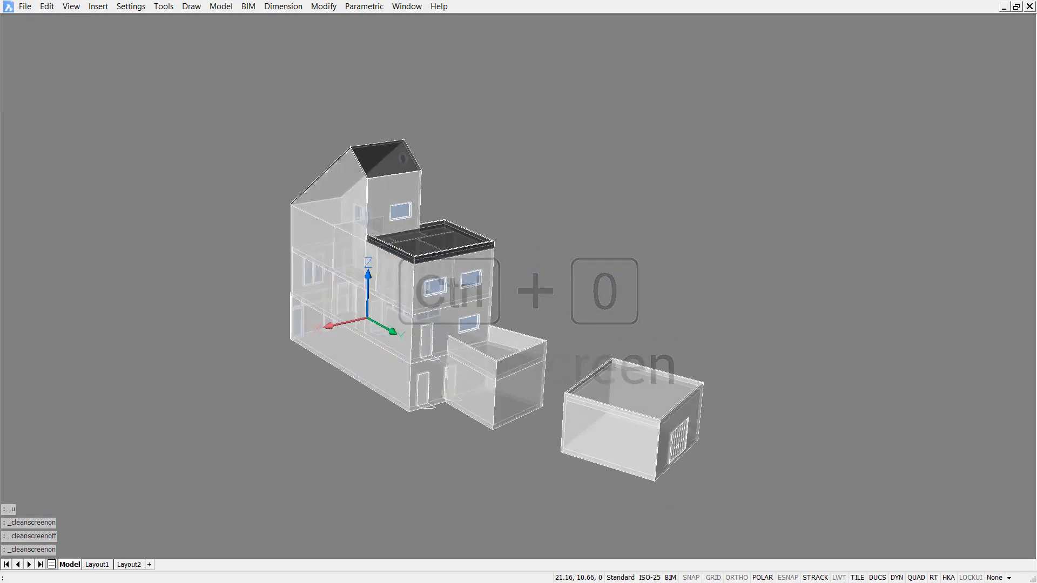